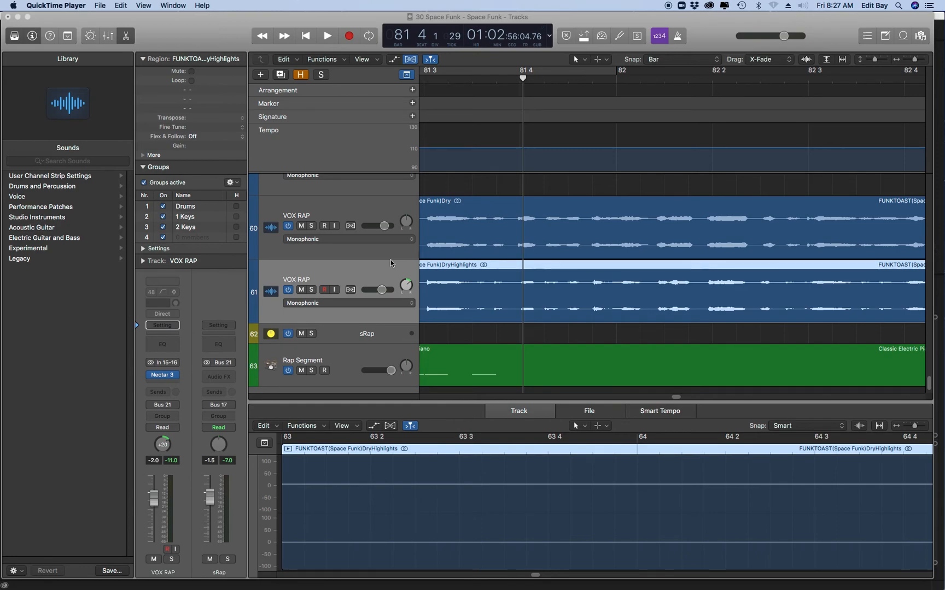
Step: Open the Classic Electric Piano region of the Rap Segment track in the Piano Roll and review its snare notes
click(457, 358)
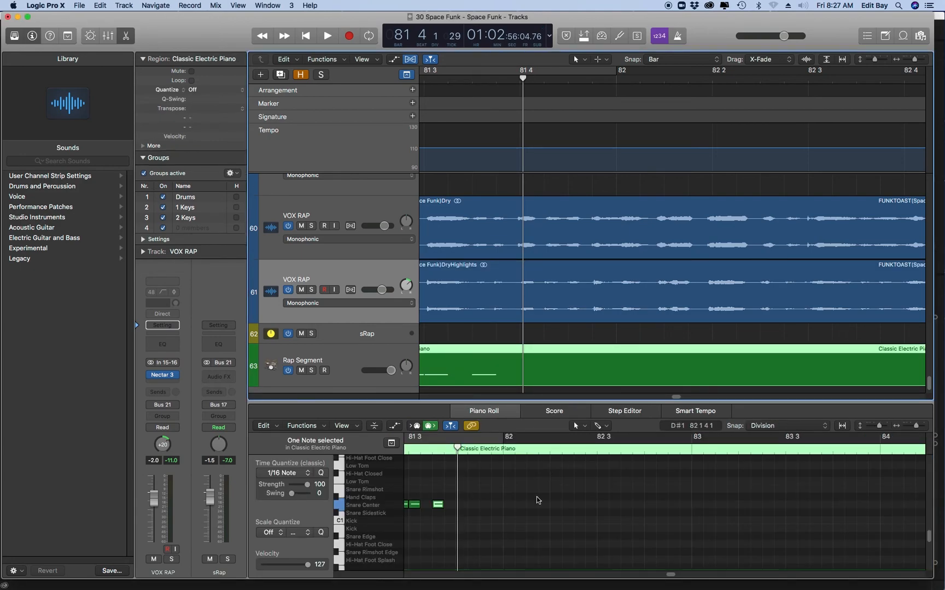
scroll(537, 500, left, 5)
scroll(536, 499, left, 1)
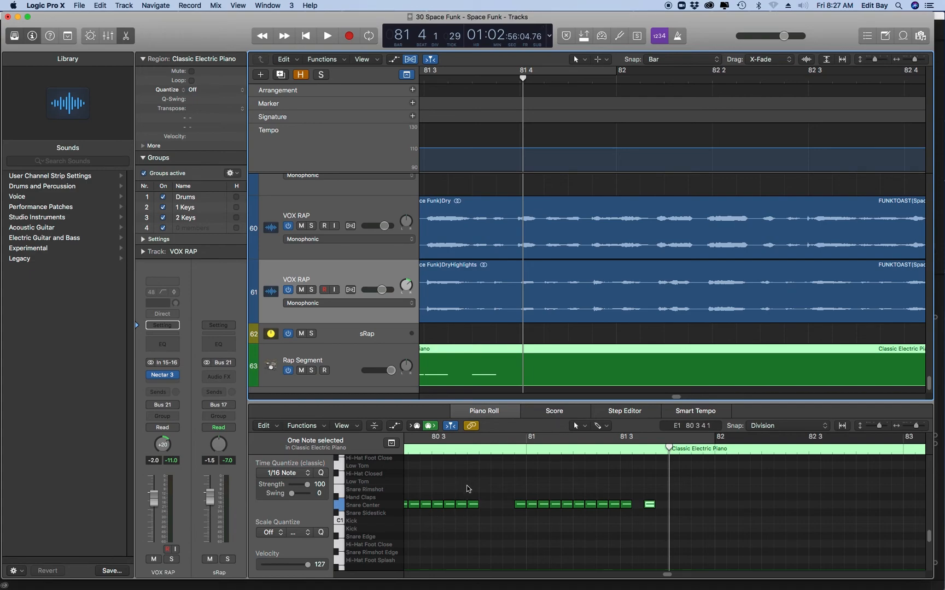
click(492, 451)
scroll(509, 536, left, 10)
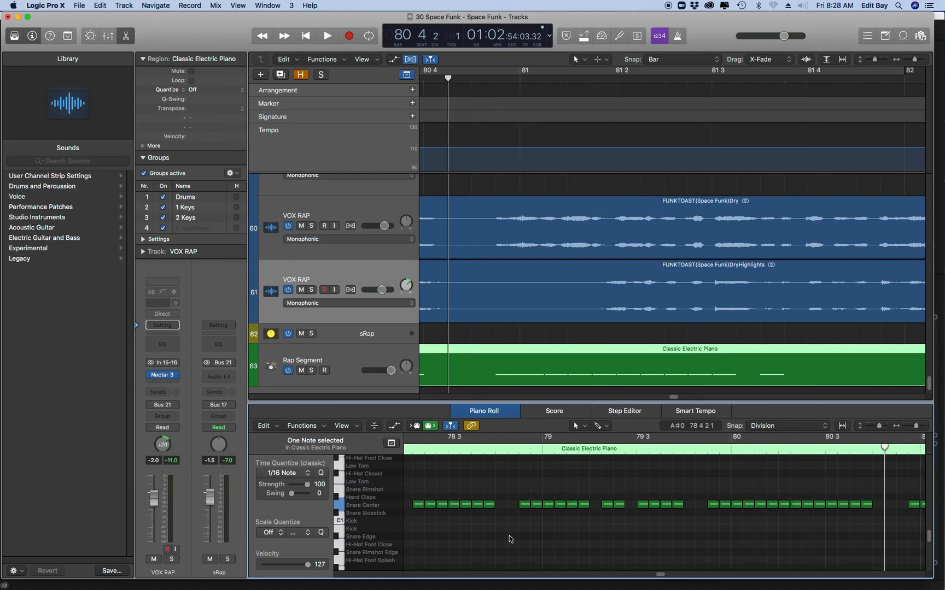
scroll(509, 540, right, 10)
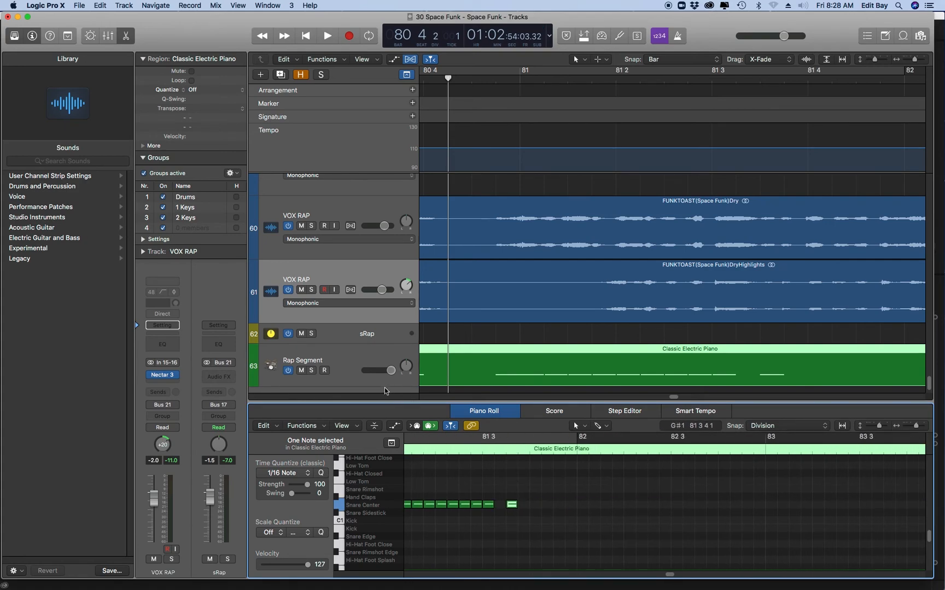
Step: Mute the Rap Segment track and play the rap vocals alone from 78 3 4
click(300, 371)
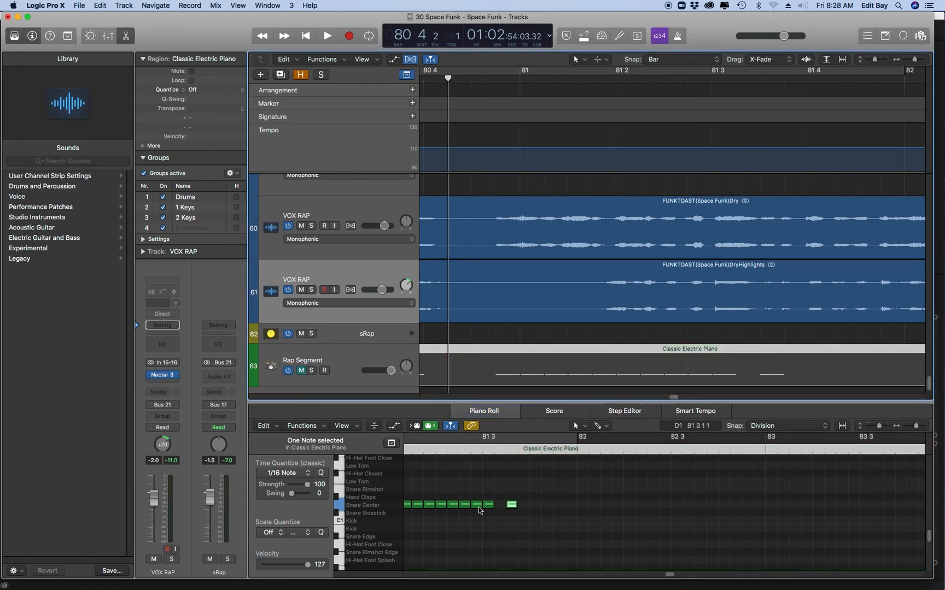
scroll(428, 492, left, 10)
click(428, 449)
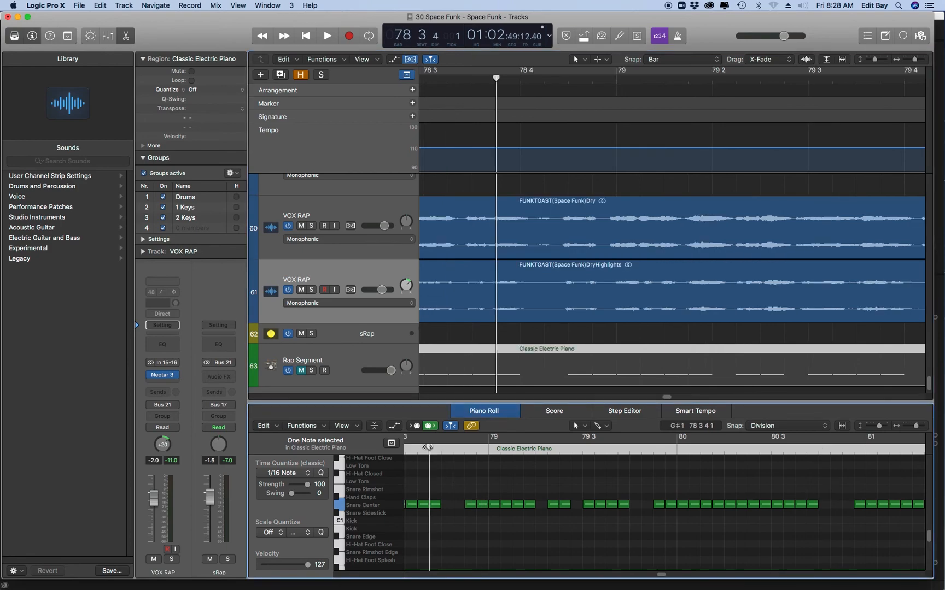
key(space)
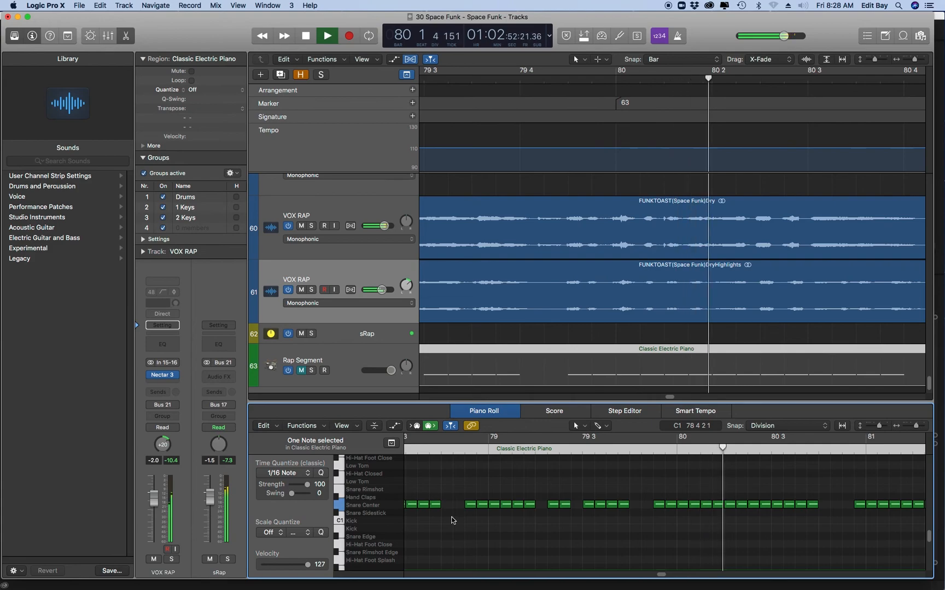
key(space)
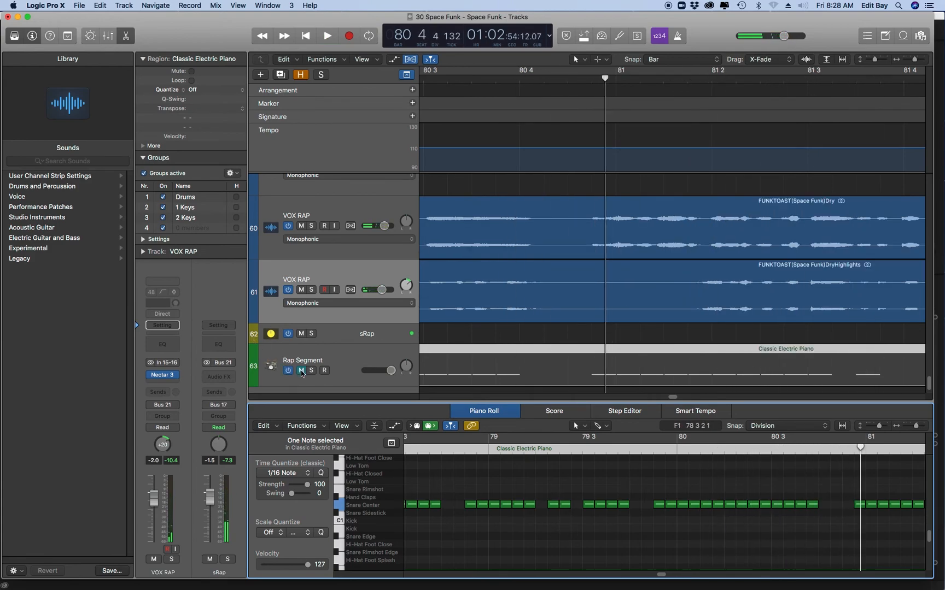
Step: Unmute the Rap Segment track and play bars 78 to 80 with the snare notes under the rap
click(301, 371)
click(441, 451)
key(space)
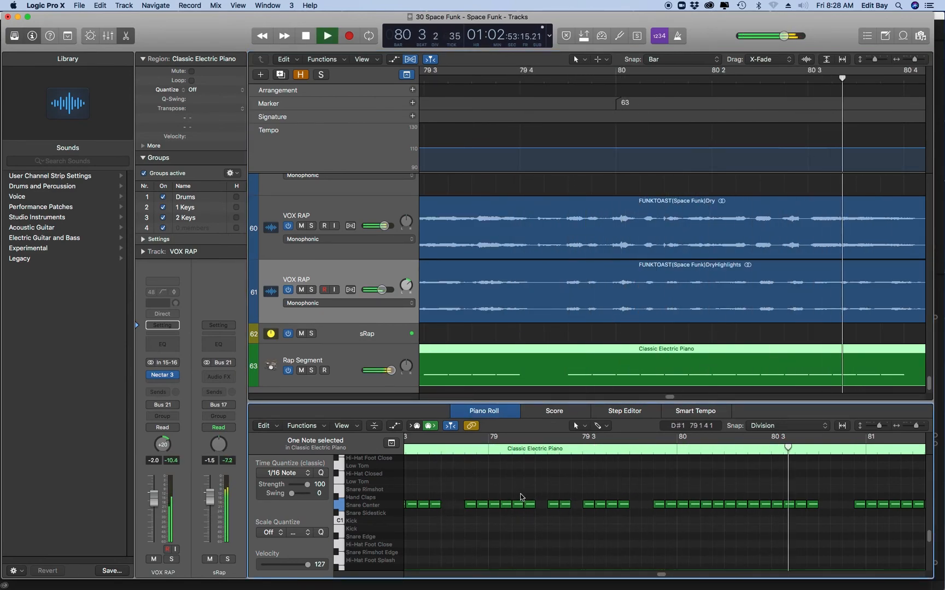
key(space)
Step: Play the rap from just before bar 81 past the last snare note to hear the phrase that follows
scroll(537, 486, right, 5)
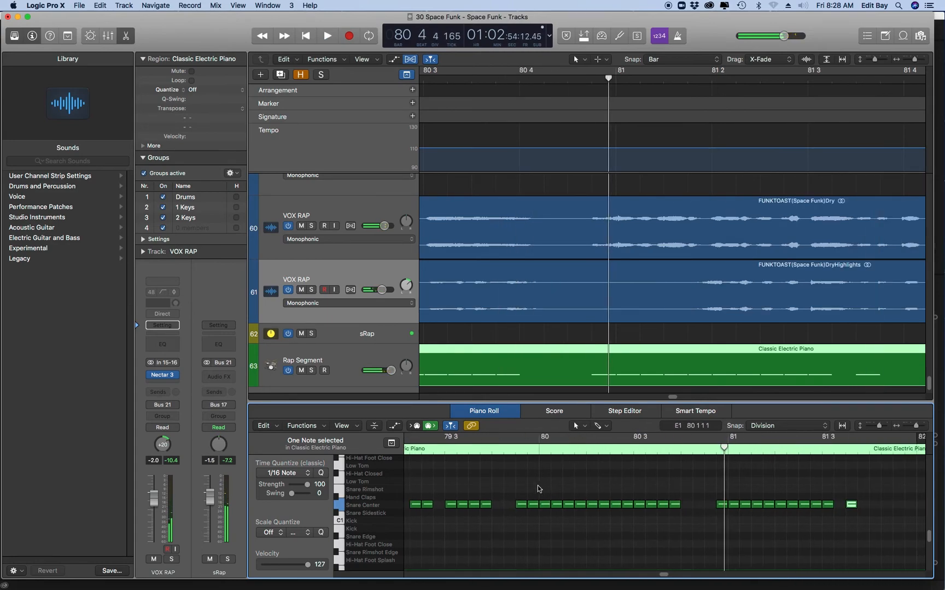
scroll(537, 485, right, 3)
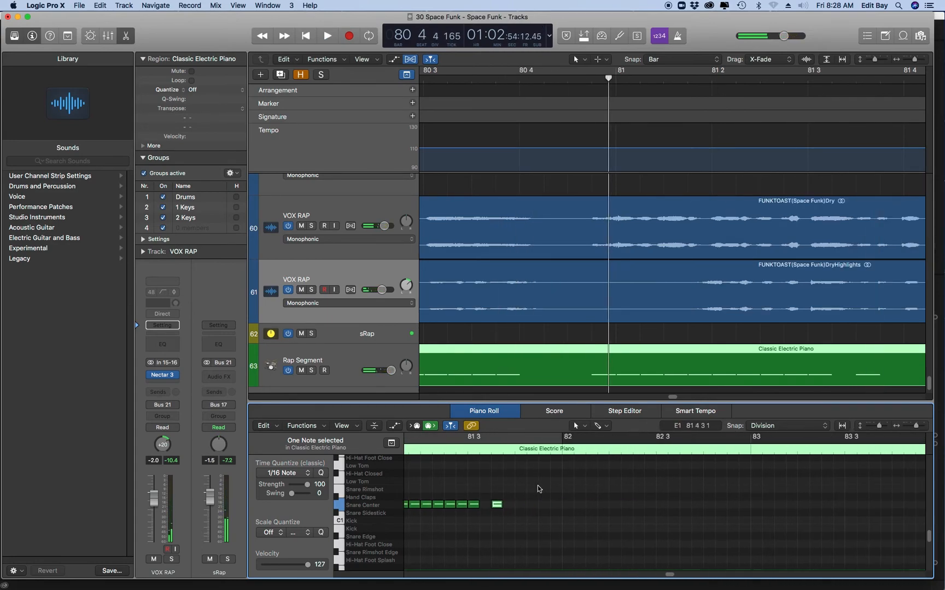
click(439, 452)
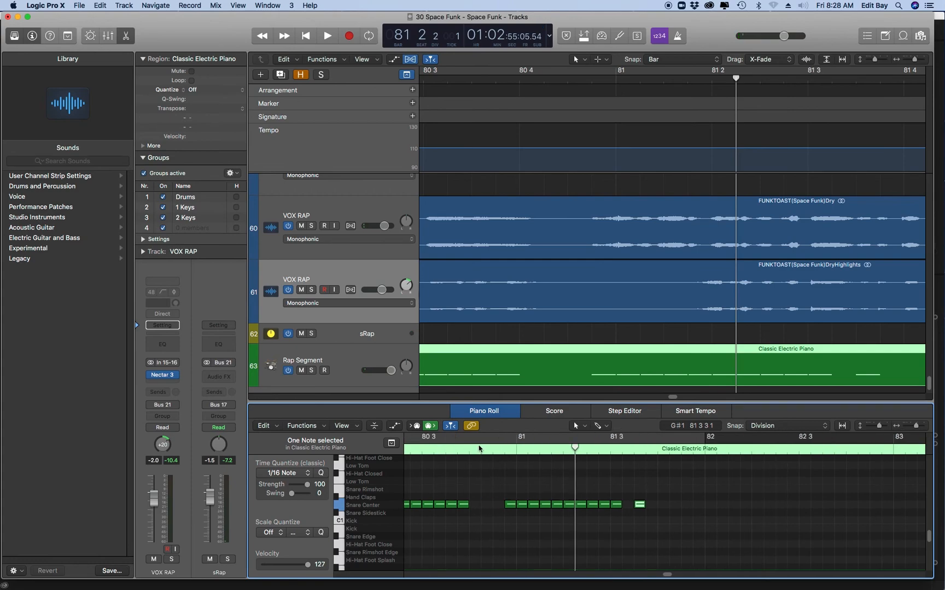
click(479, 449)
key(space)
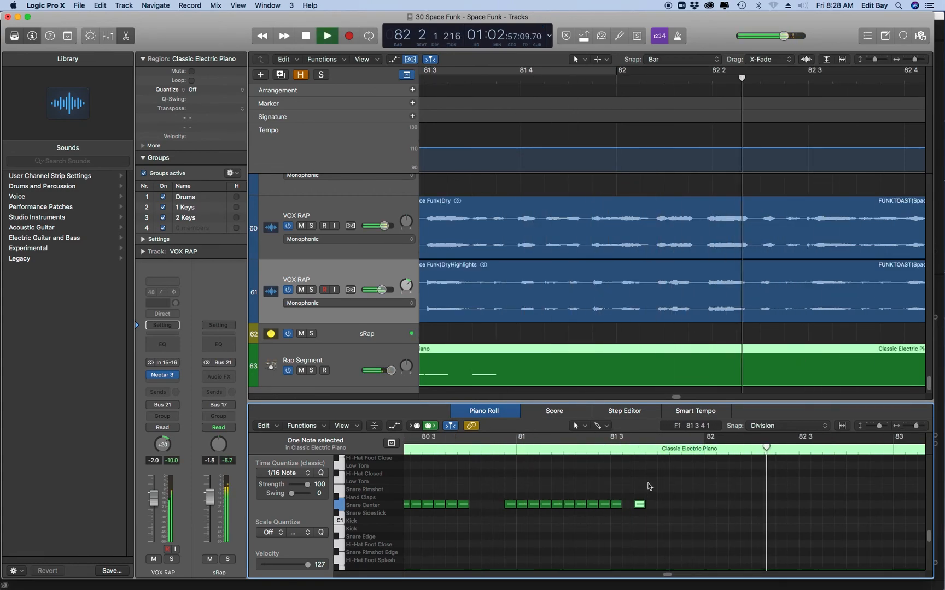
key(space)
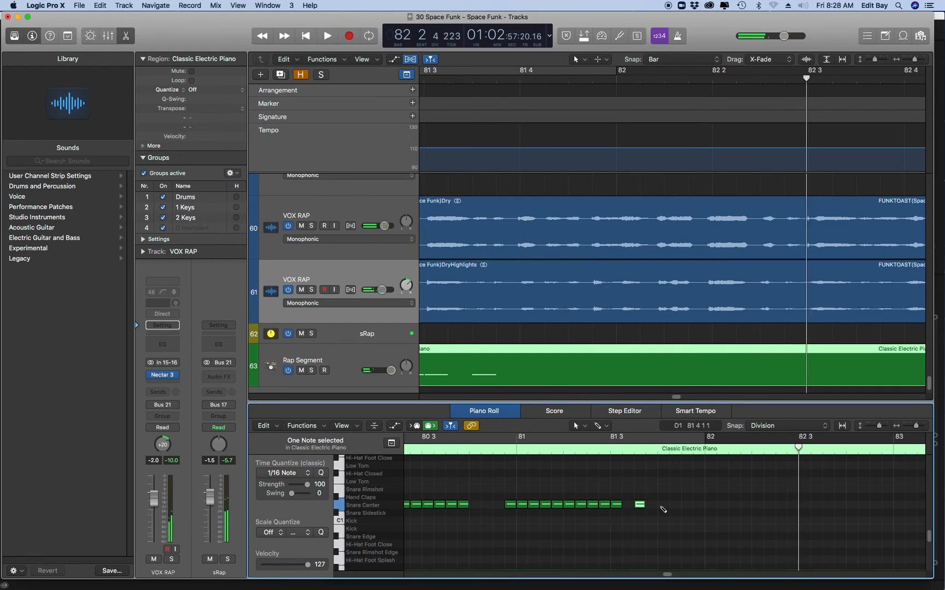
Step: Add four consecutive 1/16 Snare Center notes on D1 from 81 4 1 to 81 4 4
click(662, 505)
click(675, 504)
click(686, 505)
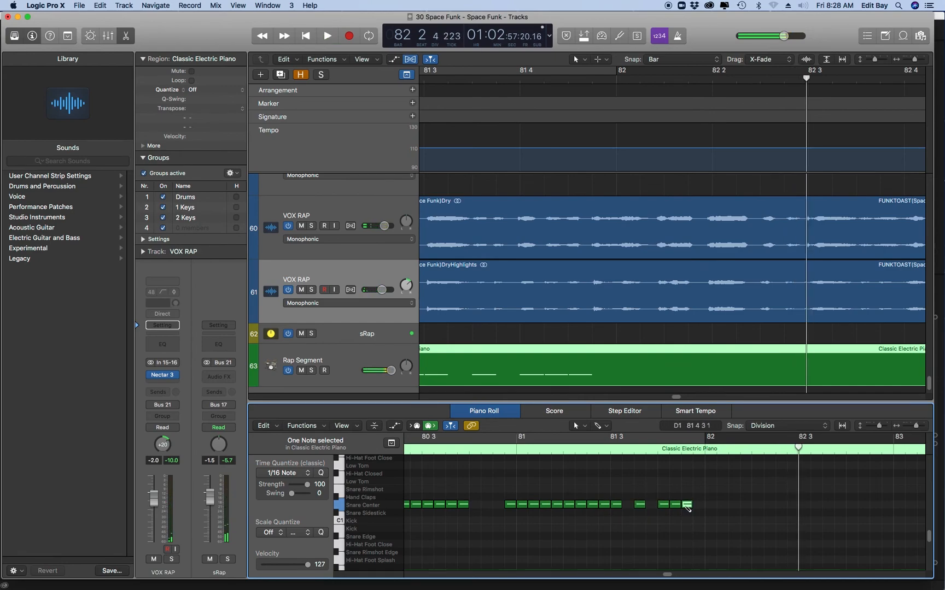
click(699, 505)
Step: Add Snare Center notes at 82 1 1, 82 1 2 and 82 1 4, from 82 2 2 to 82 3 1, and at 82 3 3
click(711, 504)
click(722, 505)
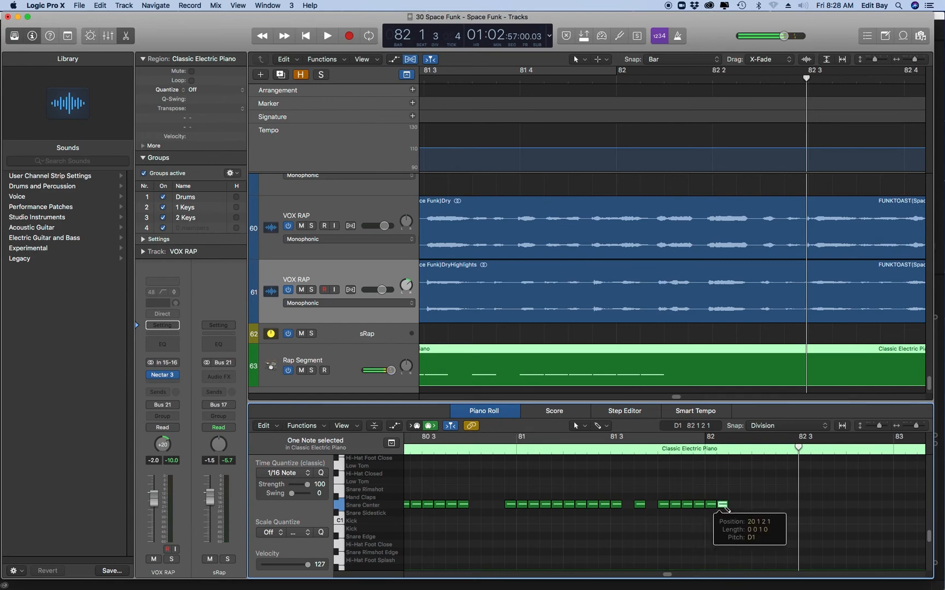
click(746, 505)
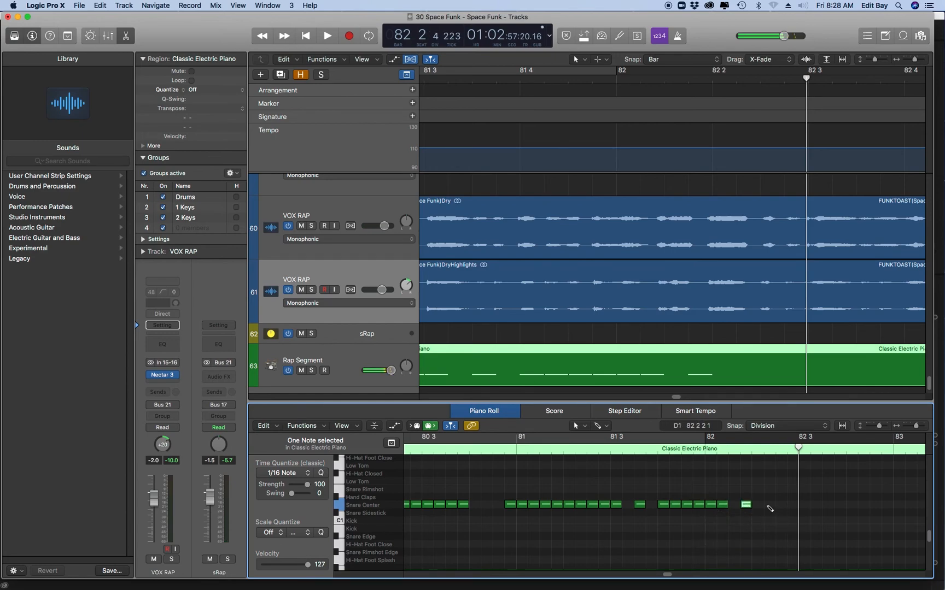
click(769, 505)
click(781, 505)
click(792, 504)
click(804, 504)
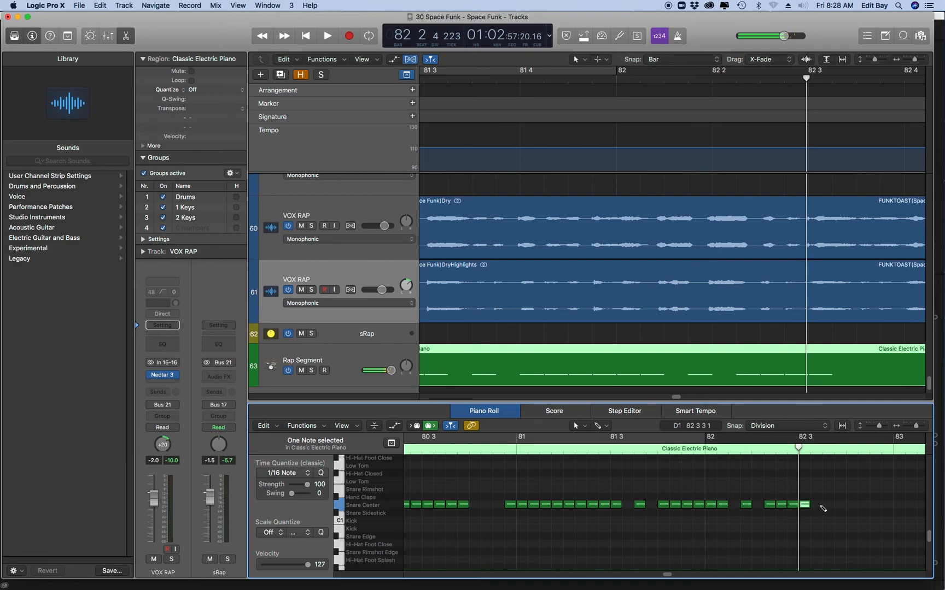
click(827, 506)
Step: Play back the added snare notes from beat 3 of bar 81 and delete the note at 81 4 1
click(621, 453)
key(space)
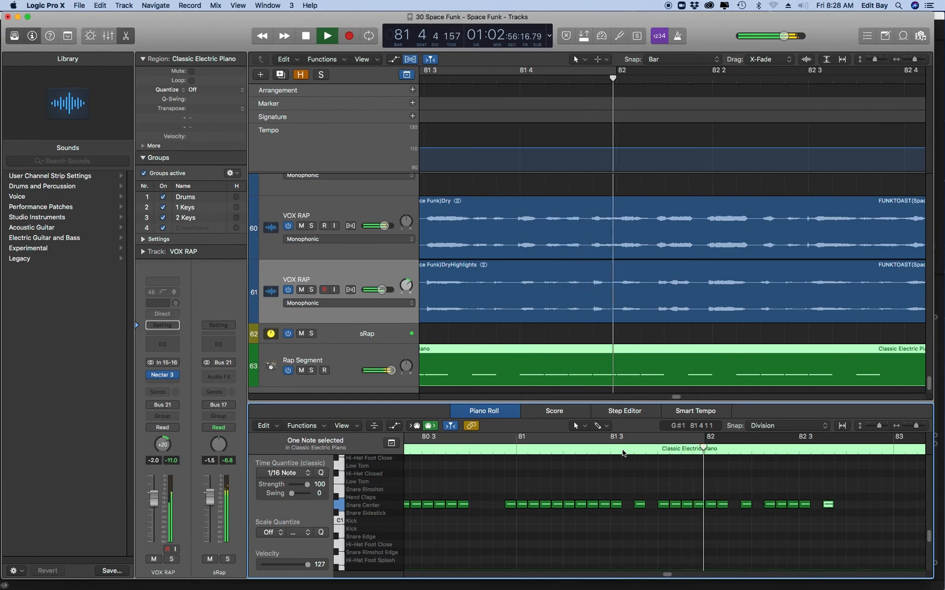
click(624, 451)
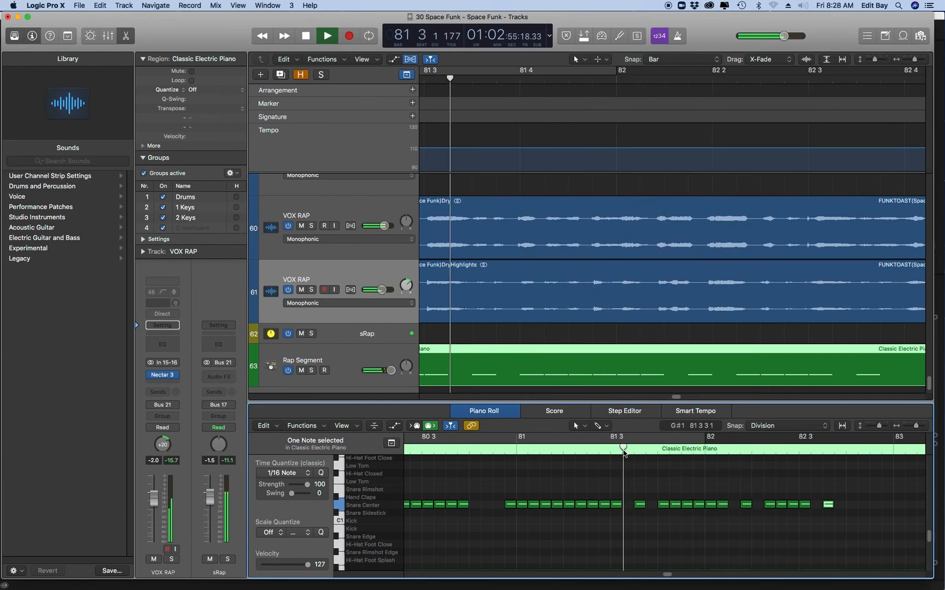
key(space)
click(659, 477)
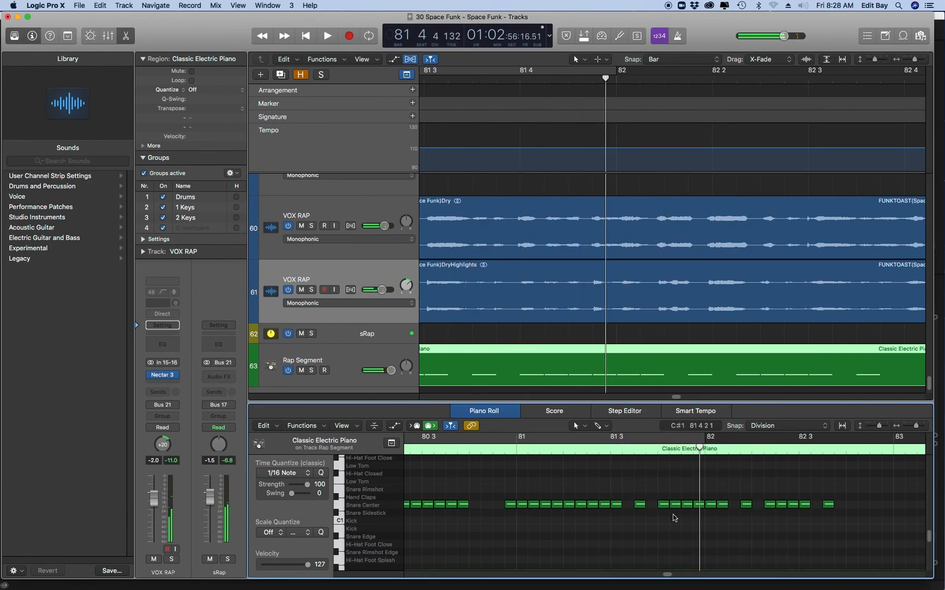
click(663, 505)
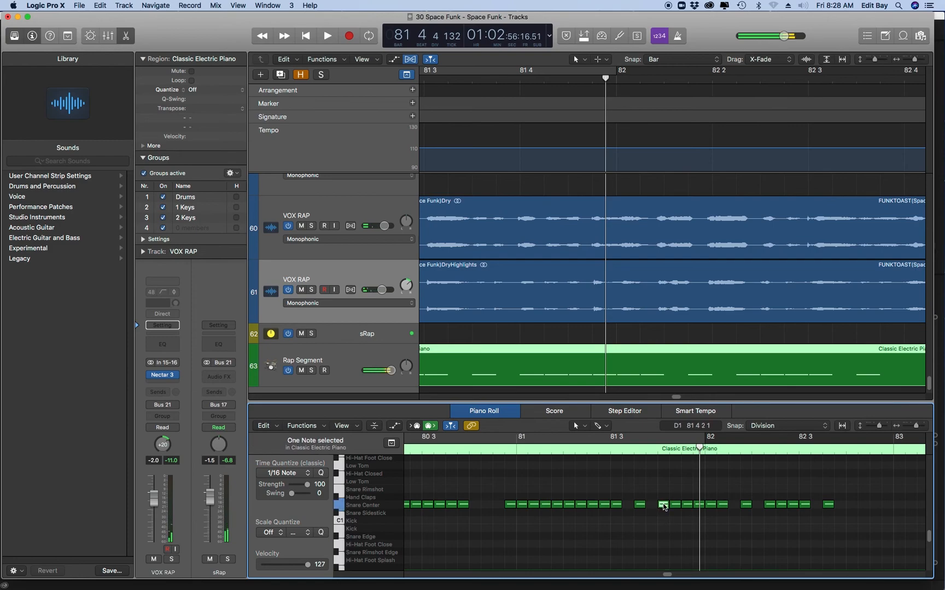
key(Delete)
Step: Replay the passage from beat 3 of bar 81 and put the Snare Center note back at 81 4 1
double_click(627, 451)
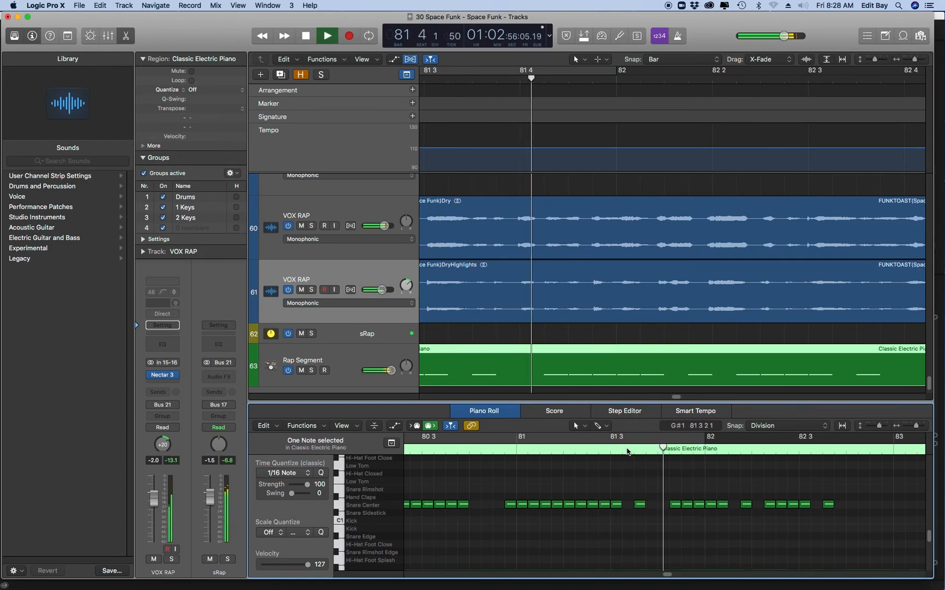
key(space)
click(661, 505)
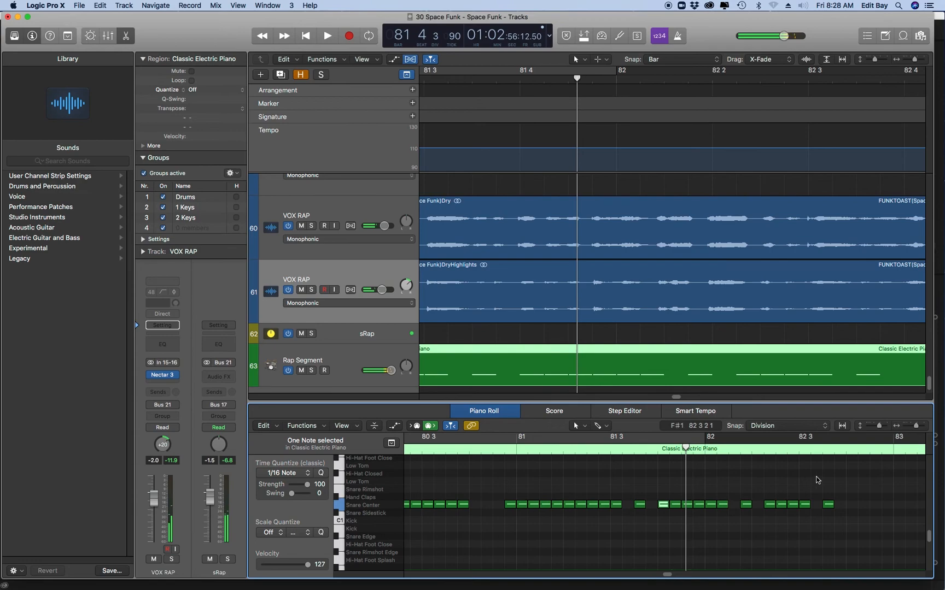
Step: Delete all the snare notes from bar 82 onward and replay the passage from beat 3 of bar 81
drag(845, 479, 709, 529)
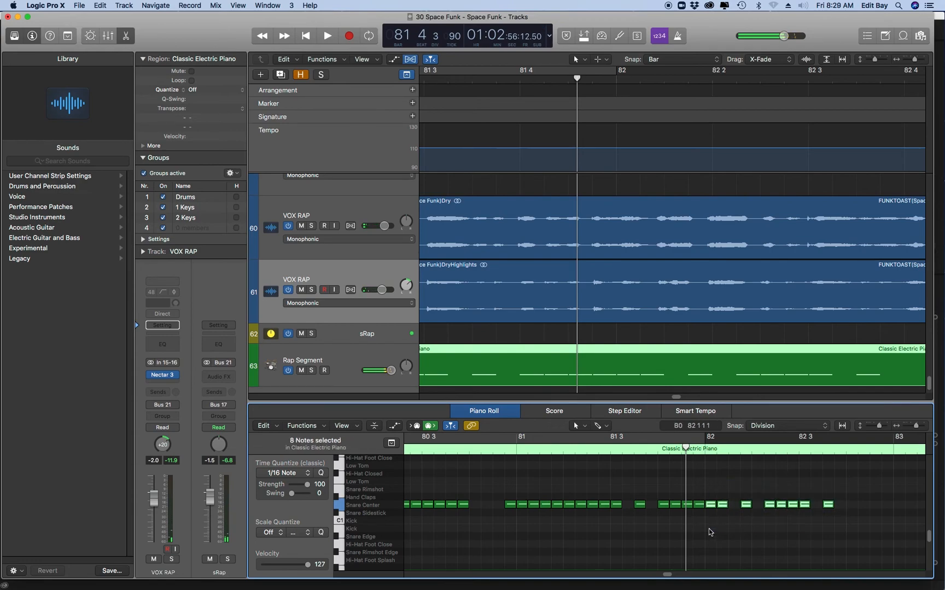
key(Delete)
double_click(626, 452)
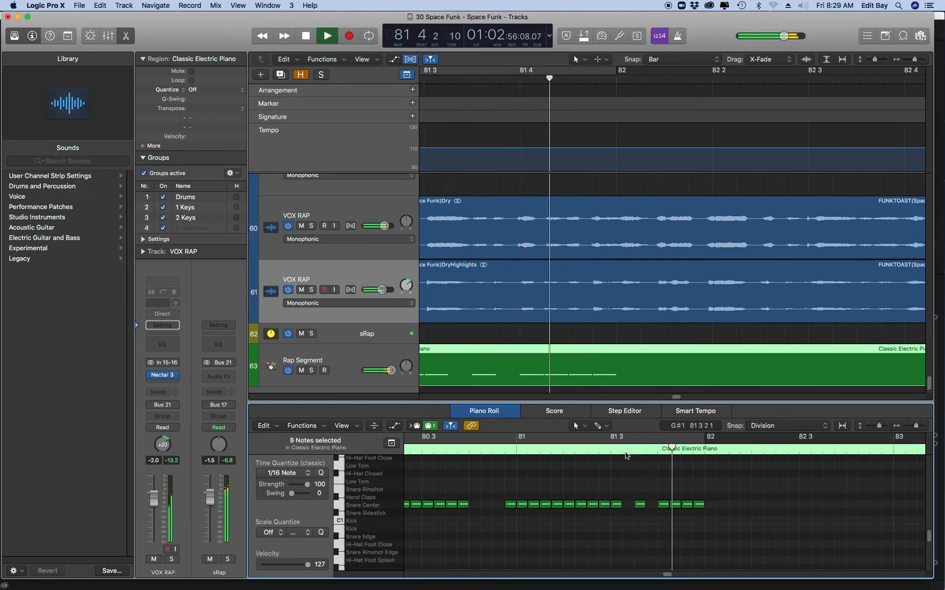
key(space)
Step: Play the rap from 81 1 4 and add the missing Snare Center note at 81 3 4
double_click(553, 451)
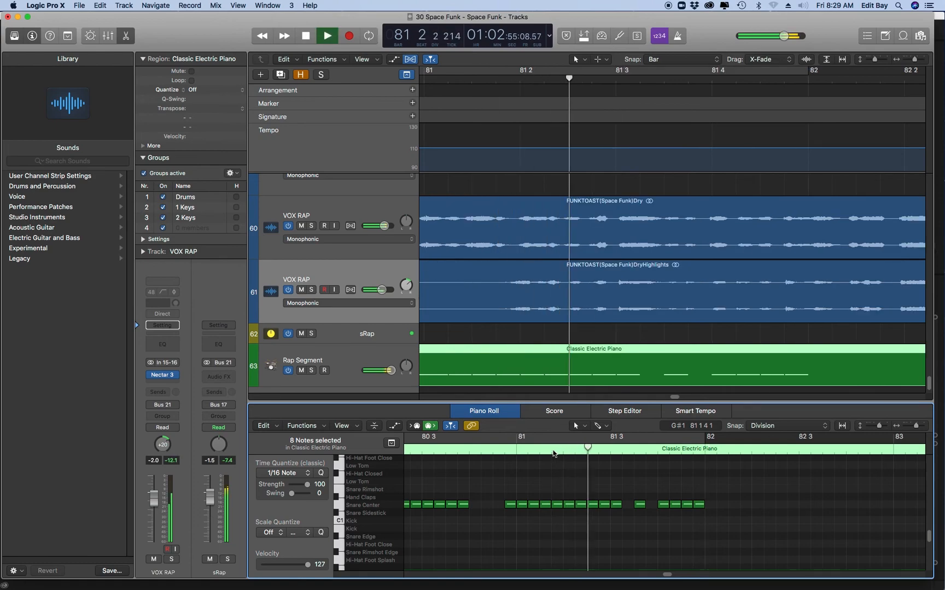
key(space)
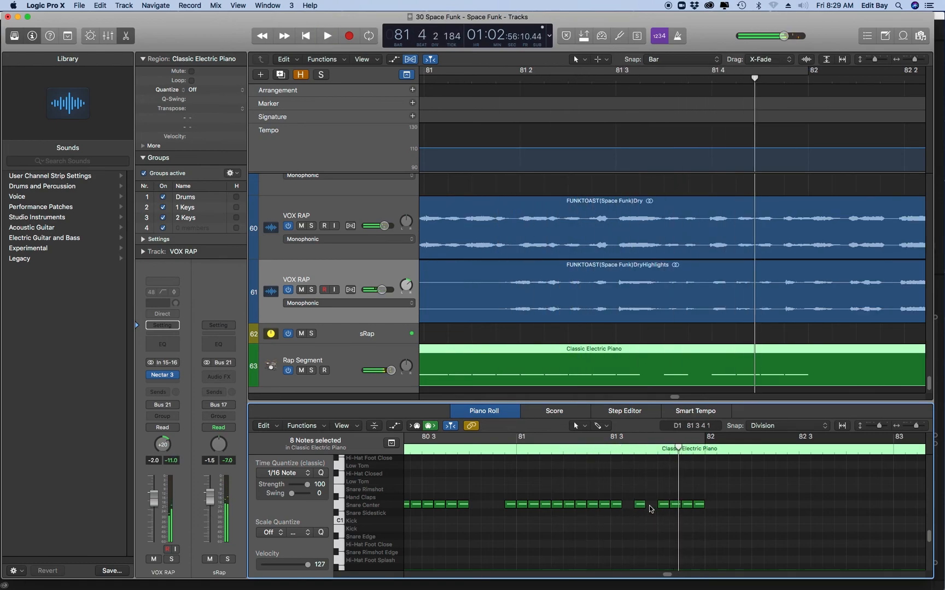
click(650, 506)
Step: Play the passage twice from 80 4 3 into bar 82 to compare the snare rhythm with the rap
click(495, 448)
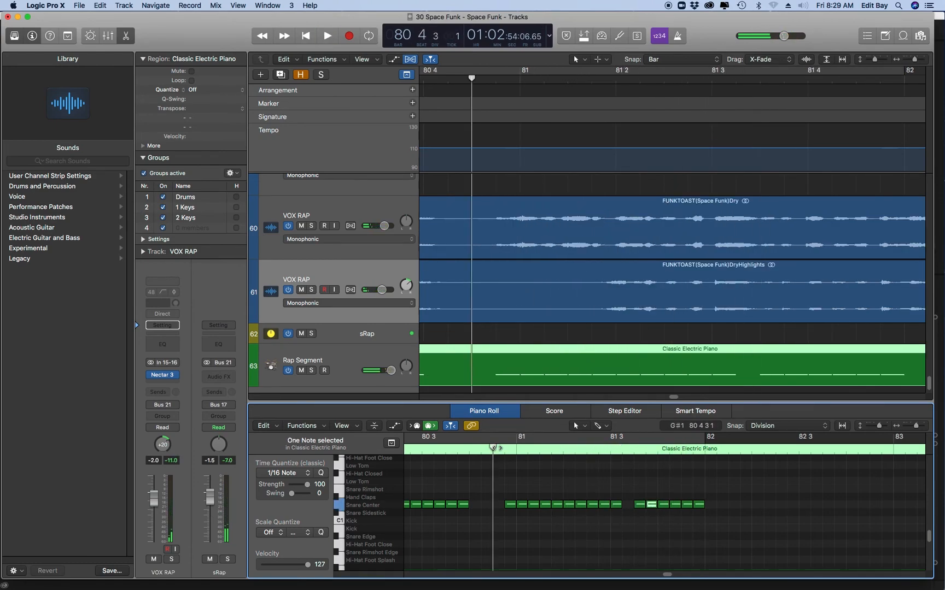
key(space)
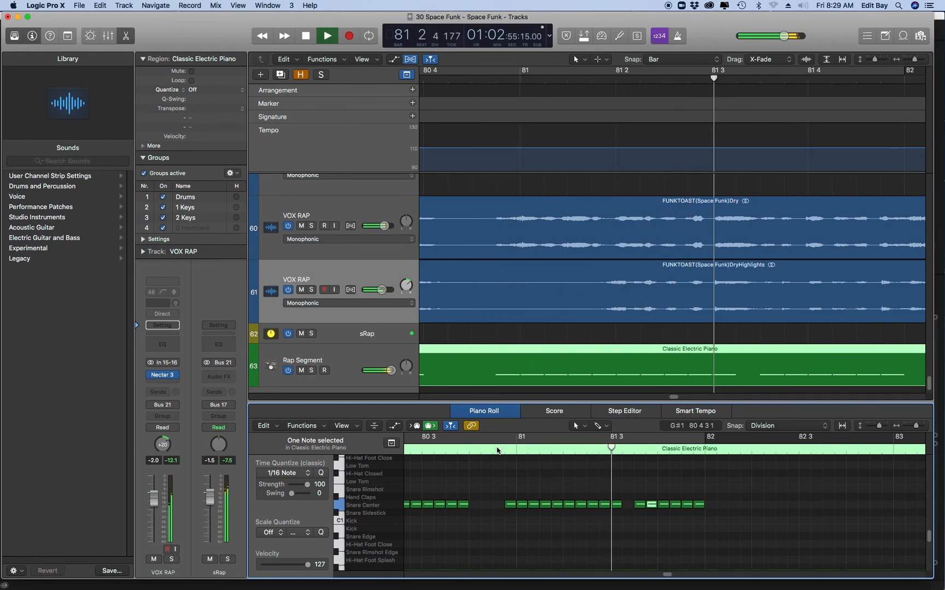
key(space)
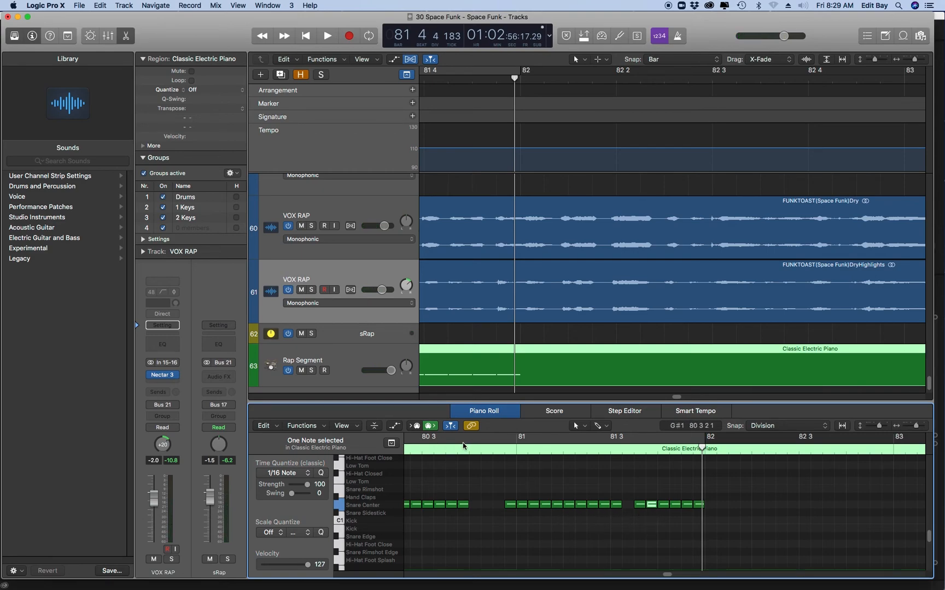
click(498, 451)
key(space)
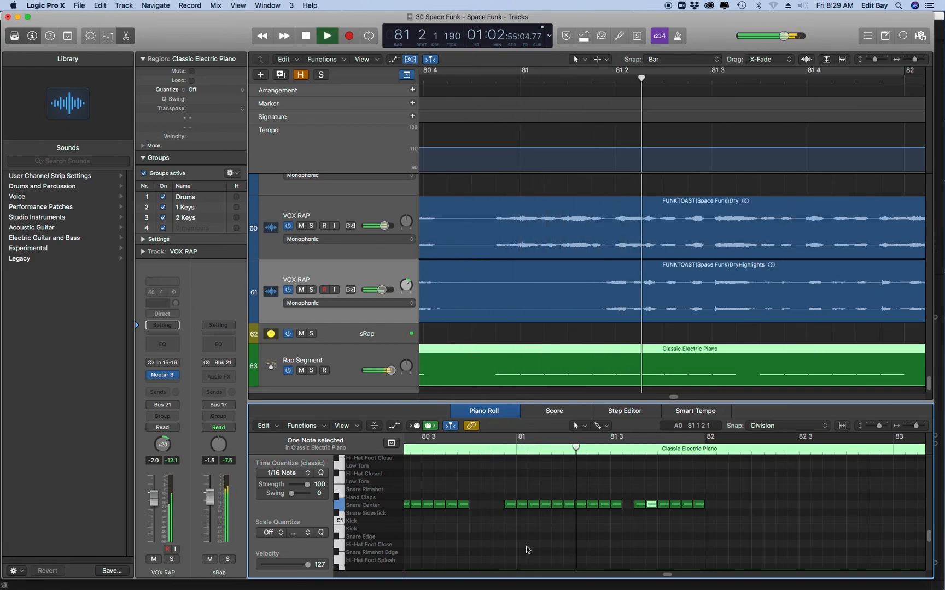
key(space)
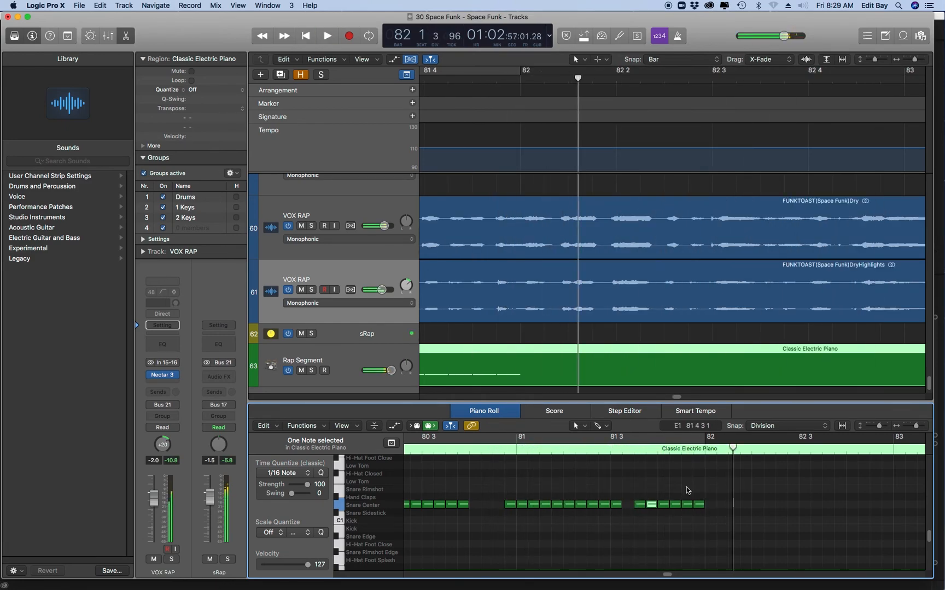
Step: Add Snare Center notes at 82 1 1, 82 1 3, 82 2 1 through 82 2 4, and 82 3 2
click(710, 505)
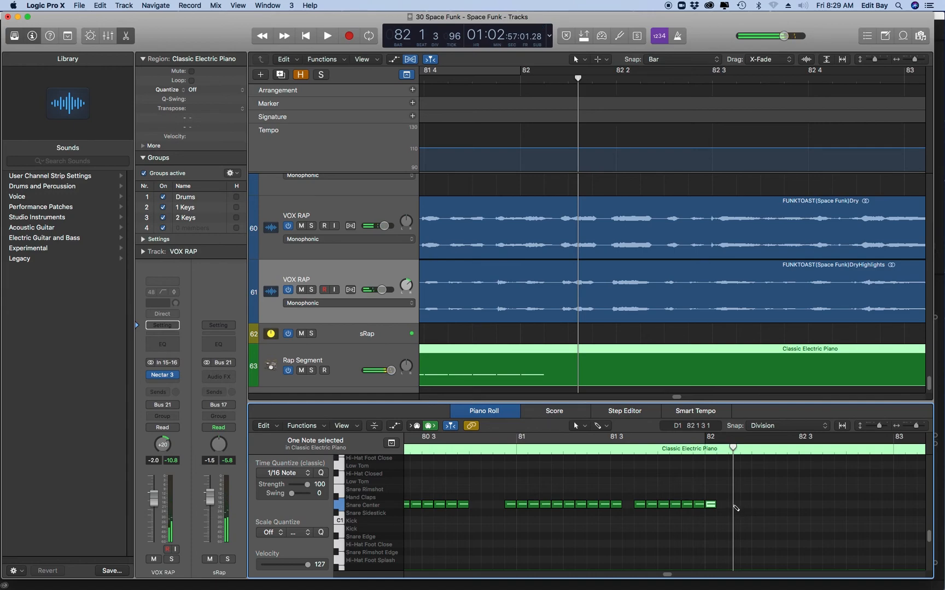
click(735, 505)
click(758, 506)
click(770, 506)
click(782, 505)
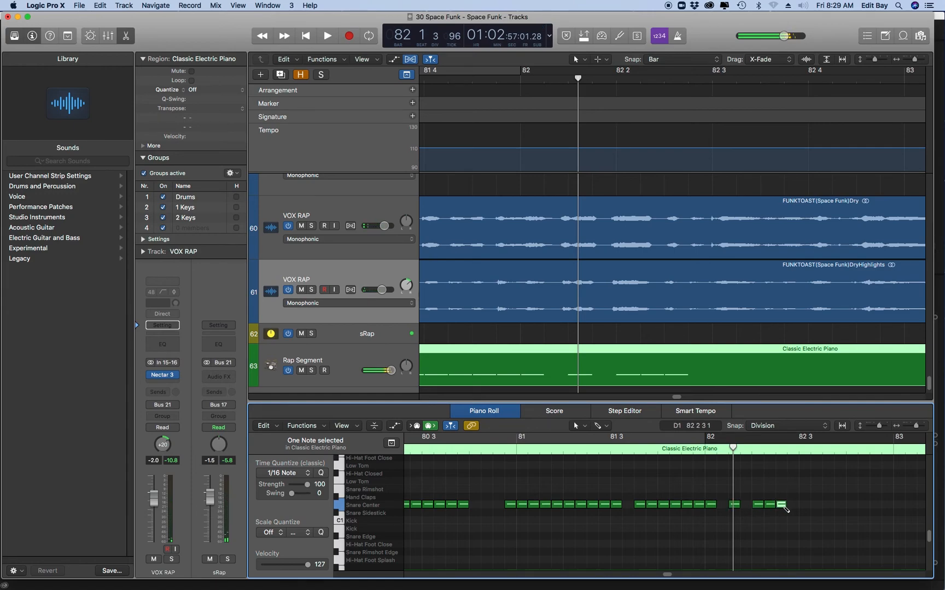
click(793, 506)
click(816, 505)
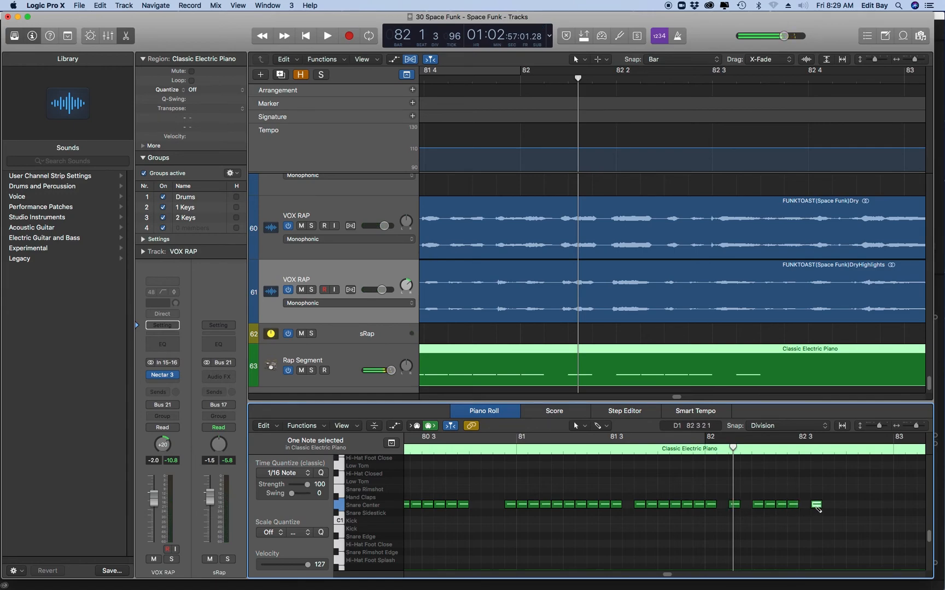
Step: Play the passage from 80 4 3 into bar 82 and delete the extra Snare Center note at 82 2 2
click(499, 449)
key(space)
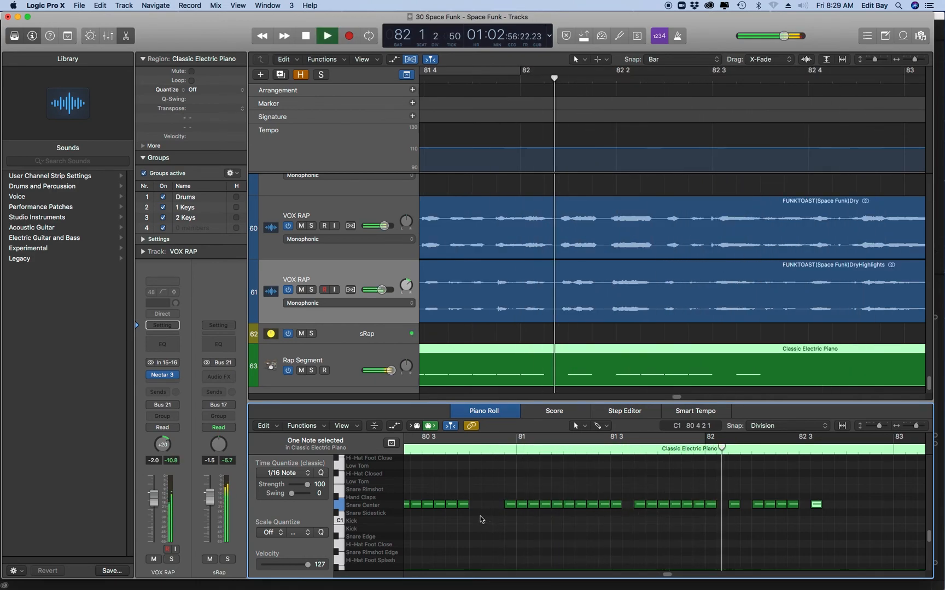
key(space)
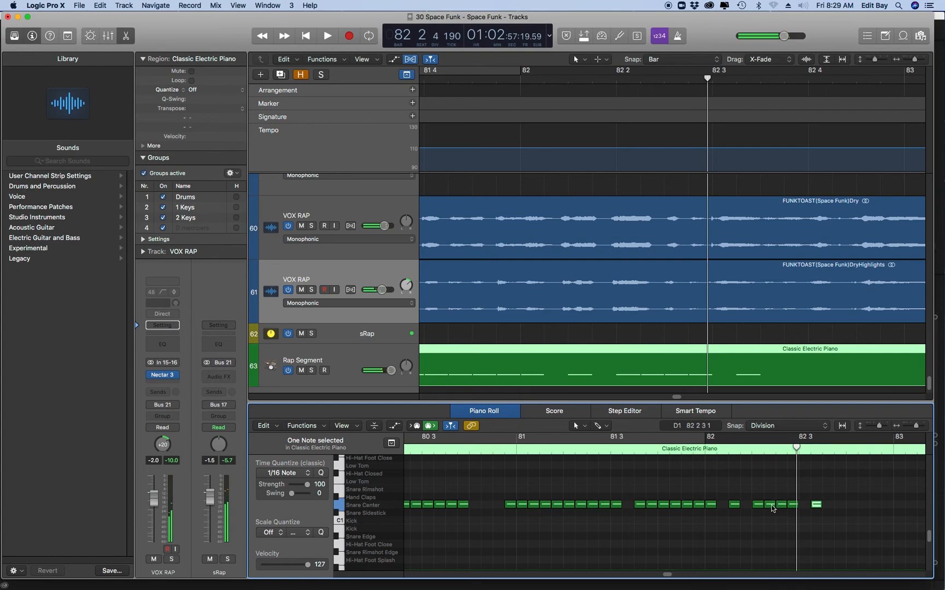
click(772, 509)
key(Delete)
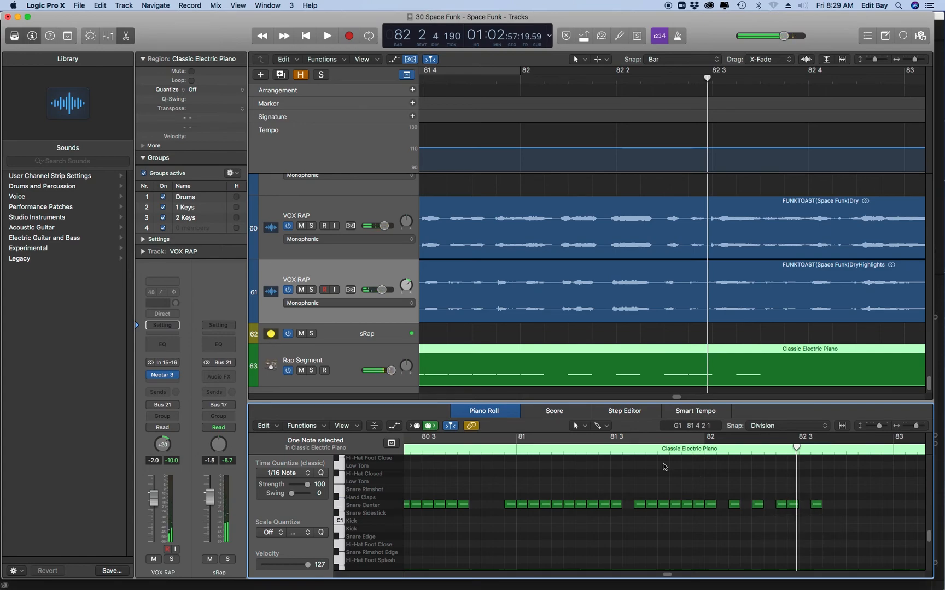
Step: Replay from 80 4 3, add a Snare Center note at 82 3 1, and move the 82 3 2 note to 82 3 3
click(498, 451)
key(space)
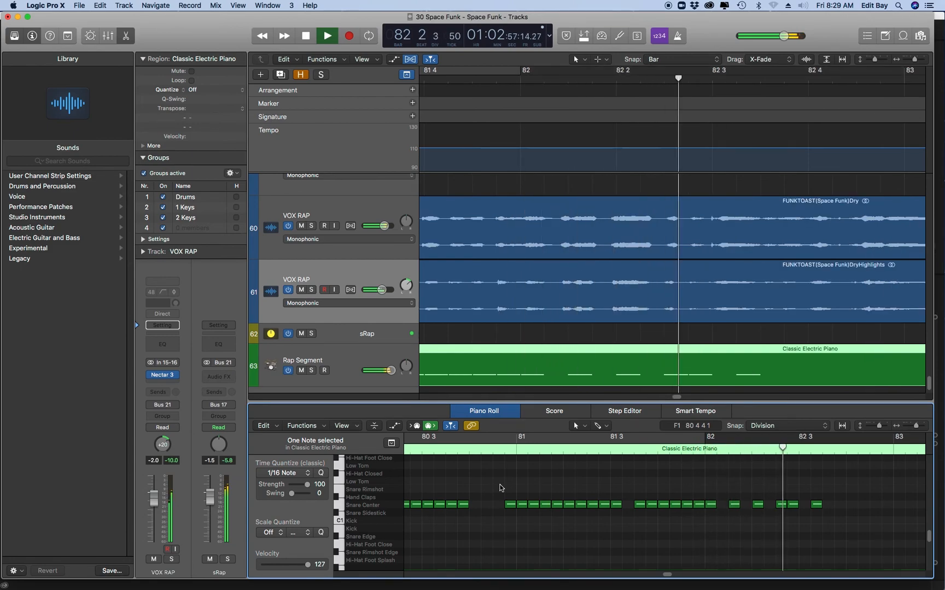
key(space)
click(805, 510)
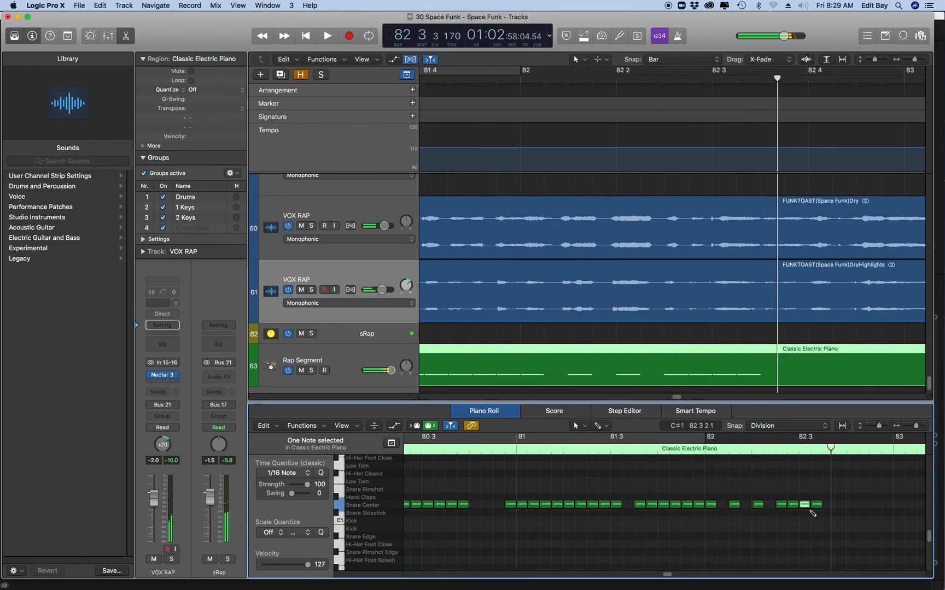
drag(818, 505, 828, 508)
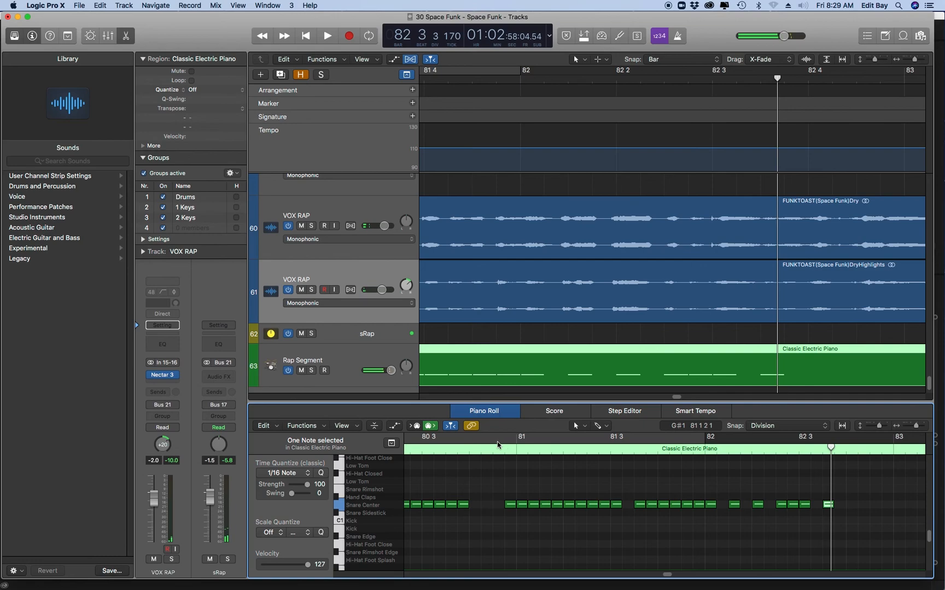
Step: Replay the passage from 80 4 3 to check bar 82's snare notes against the rap, and save the project
click(497, 450)
key(space)
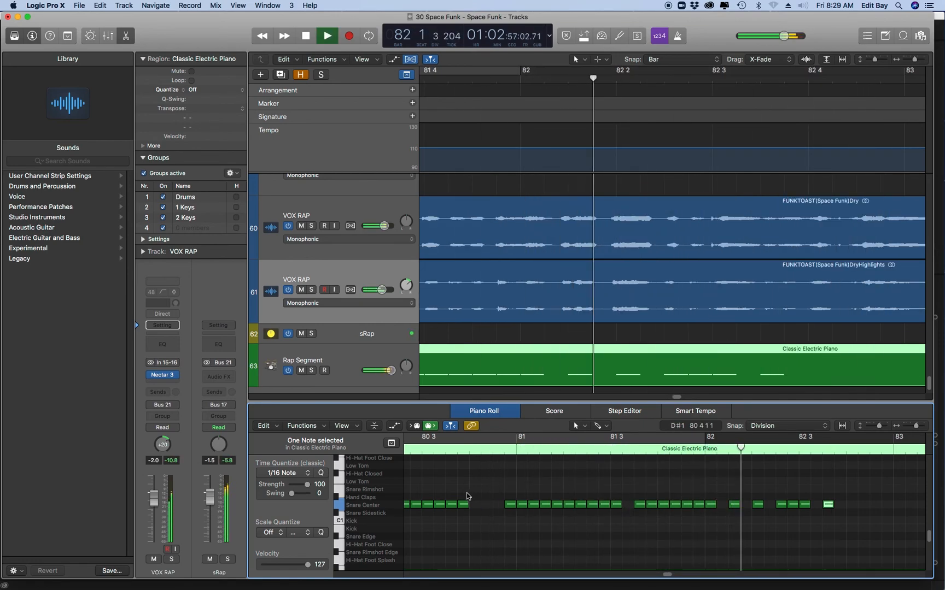
key(space)
scroll(544, 507, right, 5)
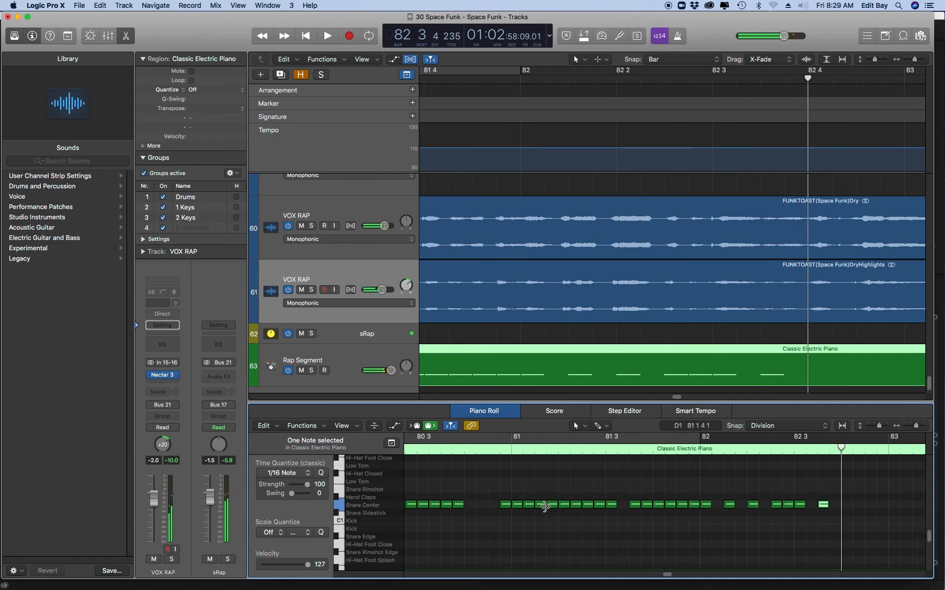
key(super+s)
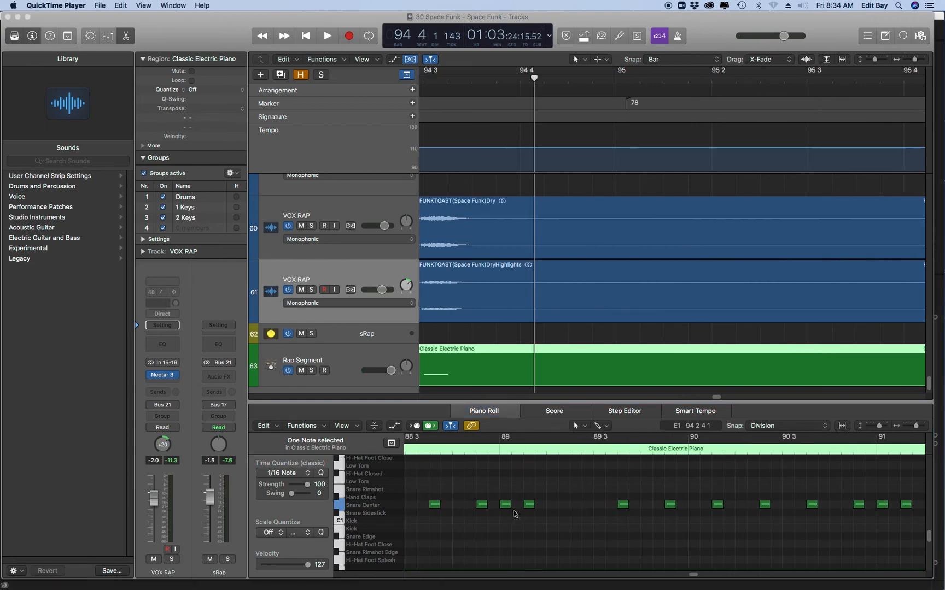
Step: Play the opening of the programmed snare part from beat 4 of bar 64 into bar 66 alongside the rap
scroll(513, 511, right, 2)
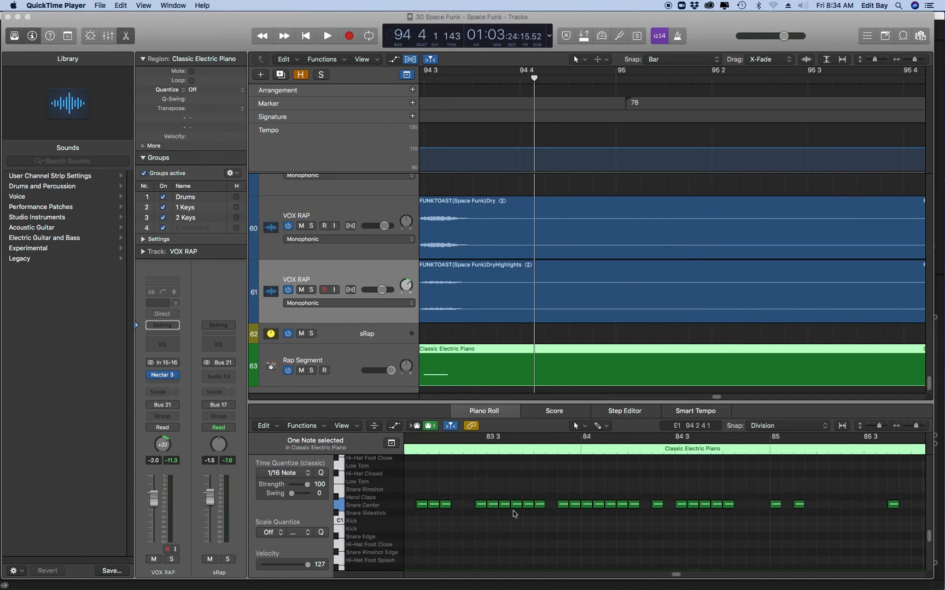
scroll(513, 510, left, 10)
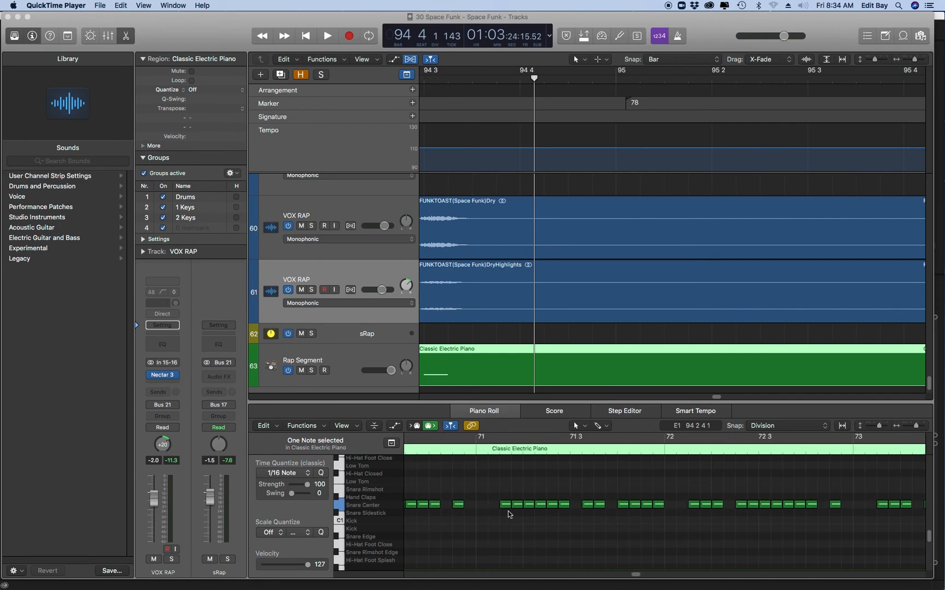
scroll(508, 512, left, 8)
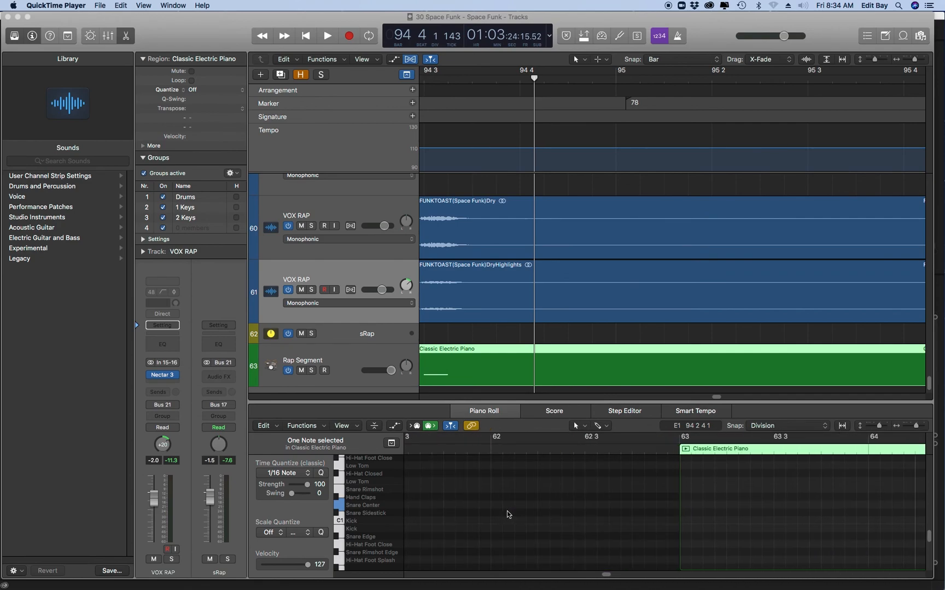
scroll(507, 512, right, 3)
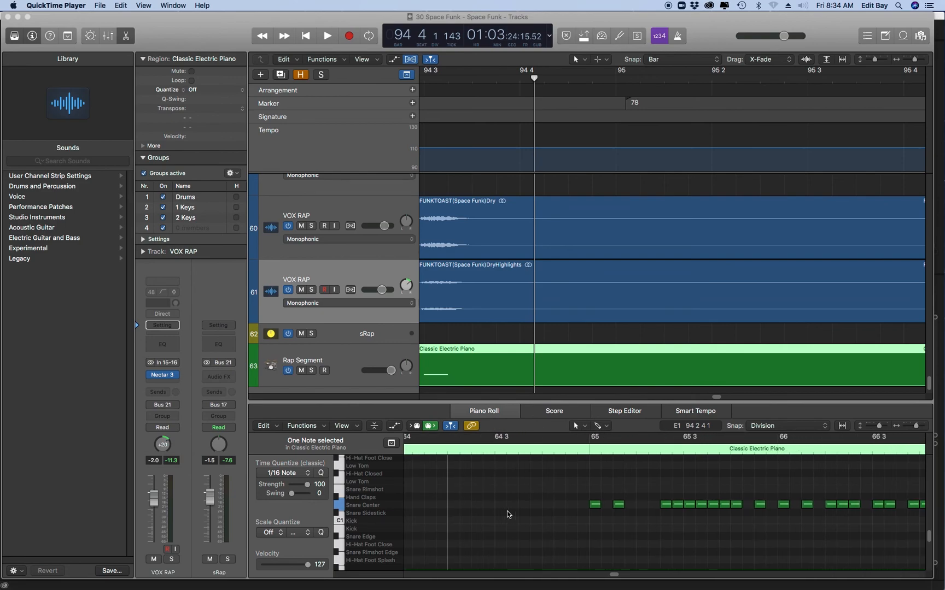
click(552, 446)
key(space)
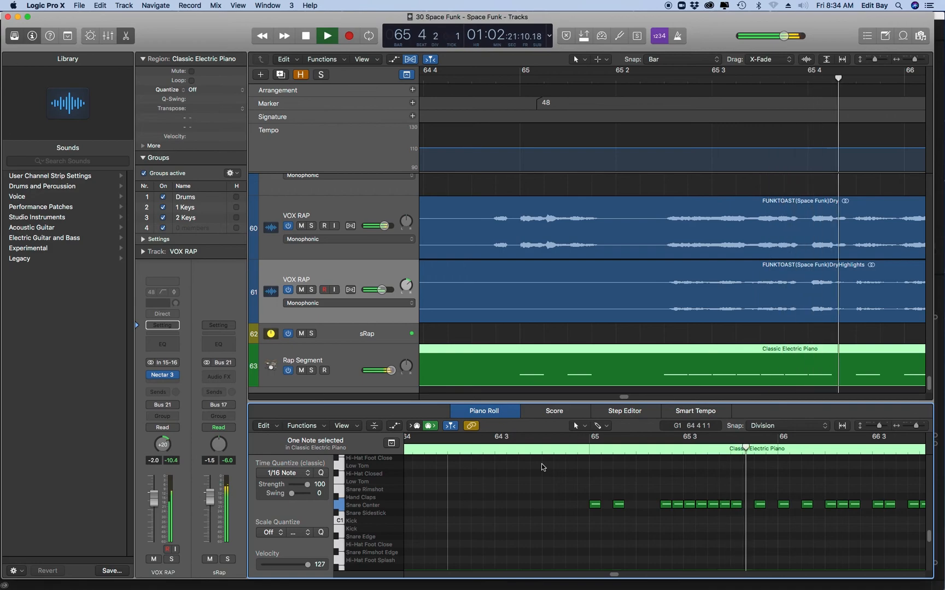
key(space)
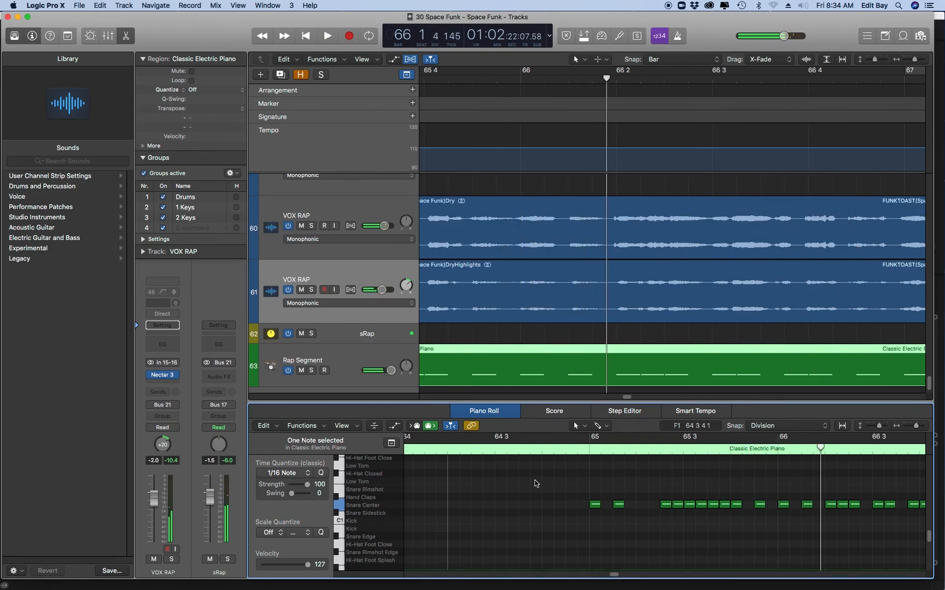
Step: Select all the snare notes in the Rap Segment region and lengthen each to the start of the following note with Force Legato
scroll(536, 483, right, 2)
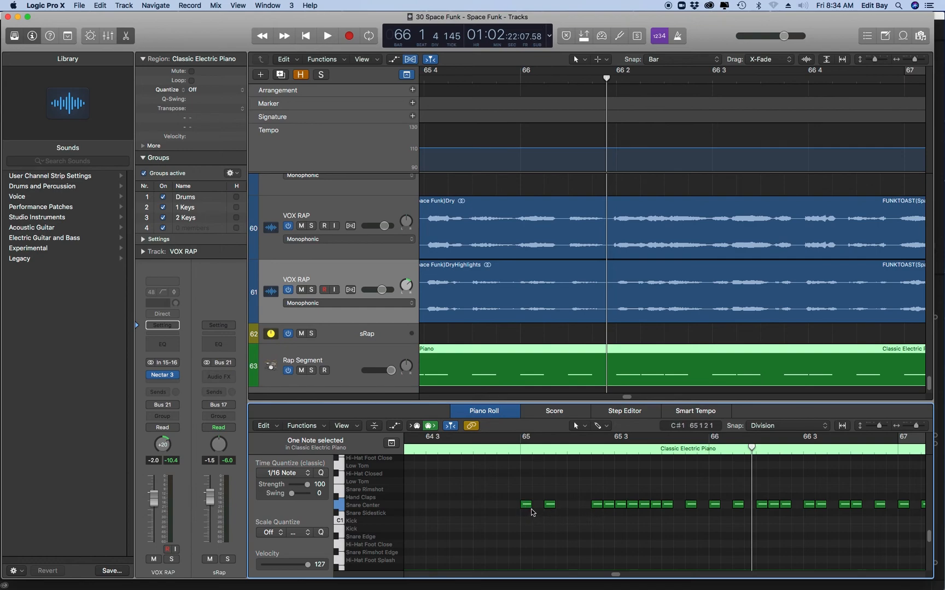
click(527, 505)
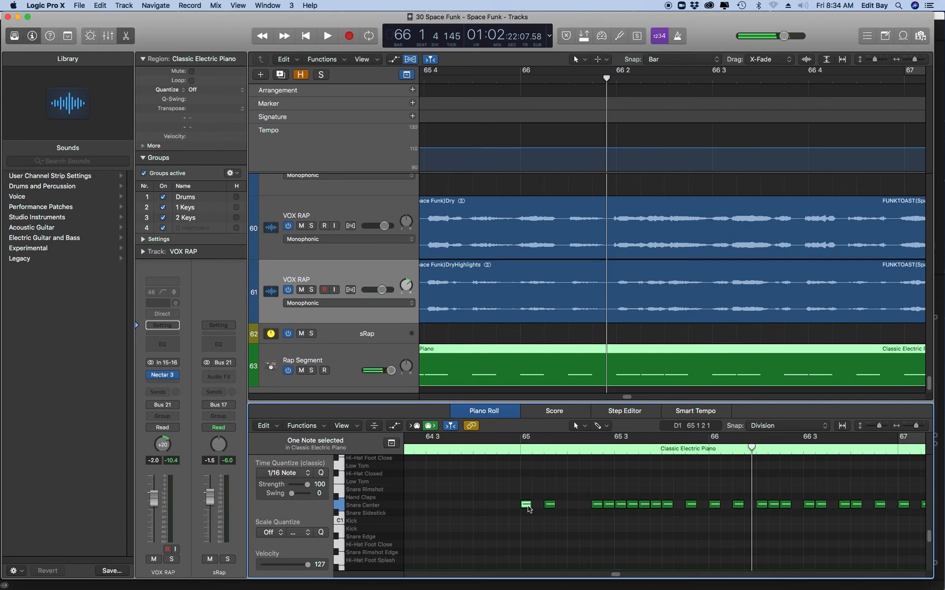
key(super+a)
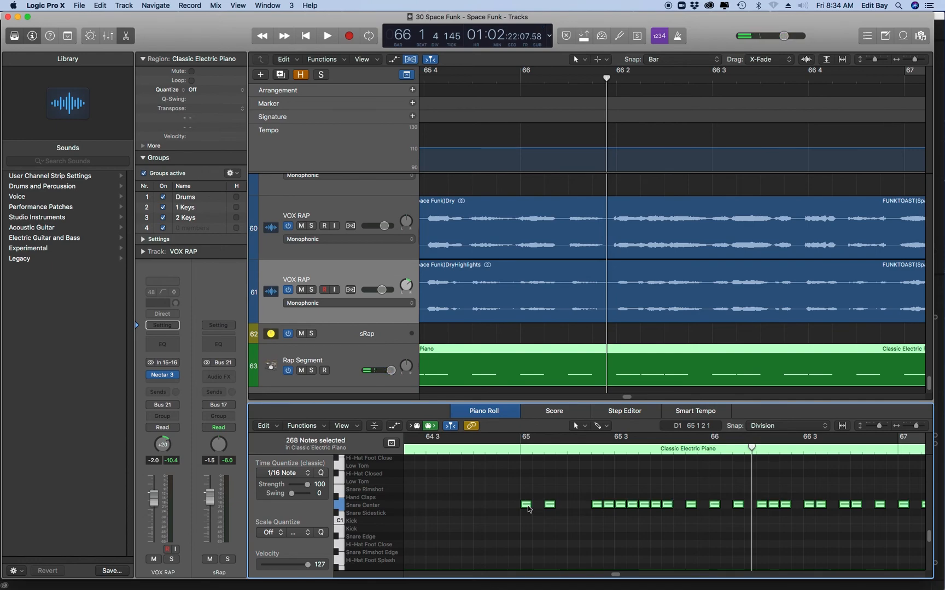
click(455, 527)
click(526, 504)
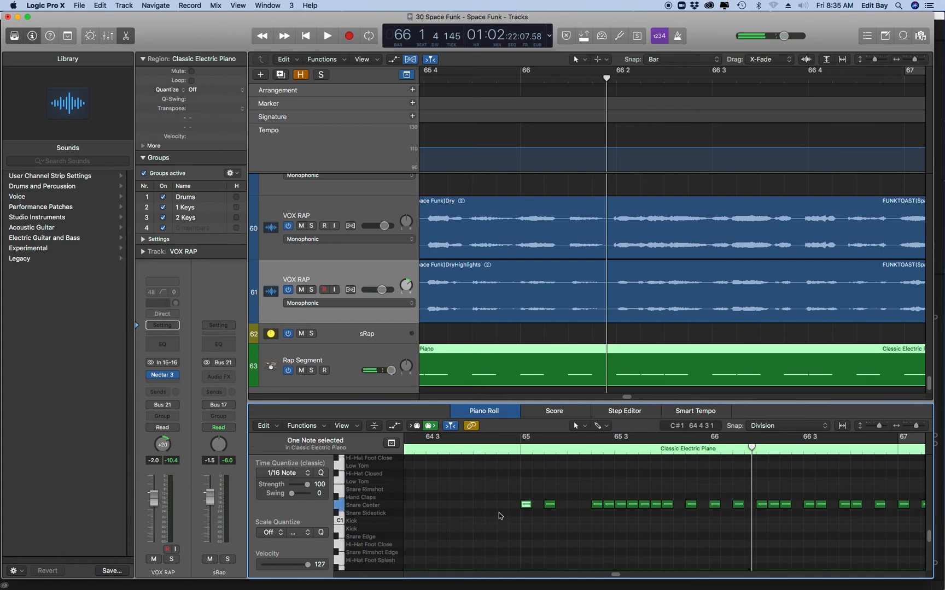
key(super+a)
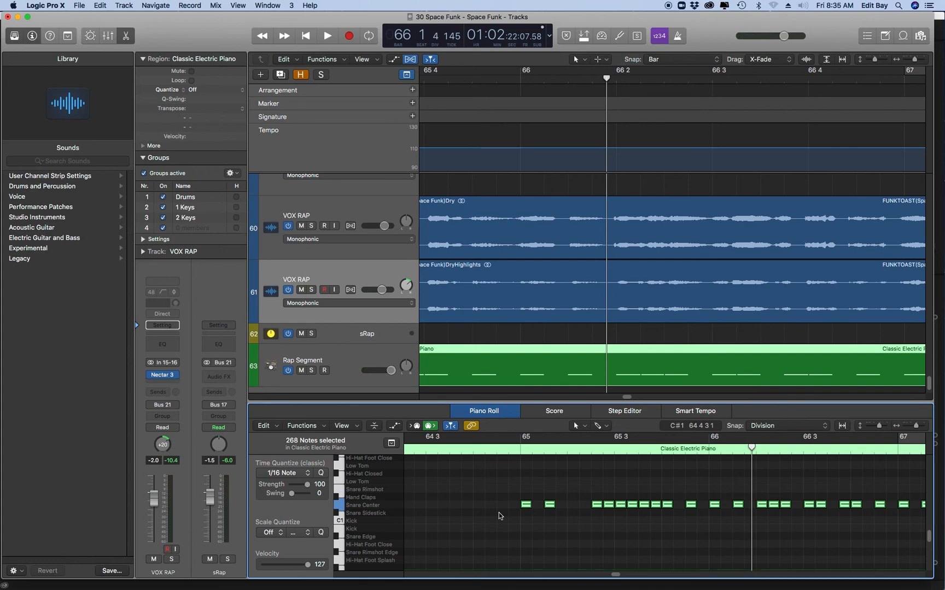
key(shift+backslash)
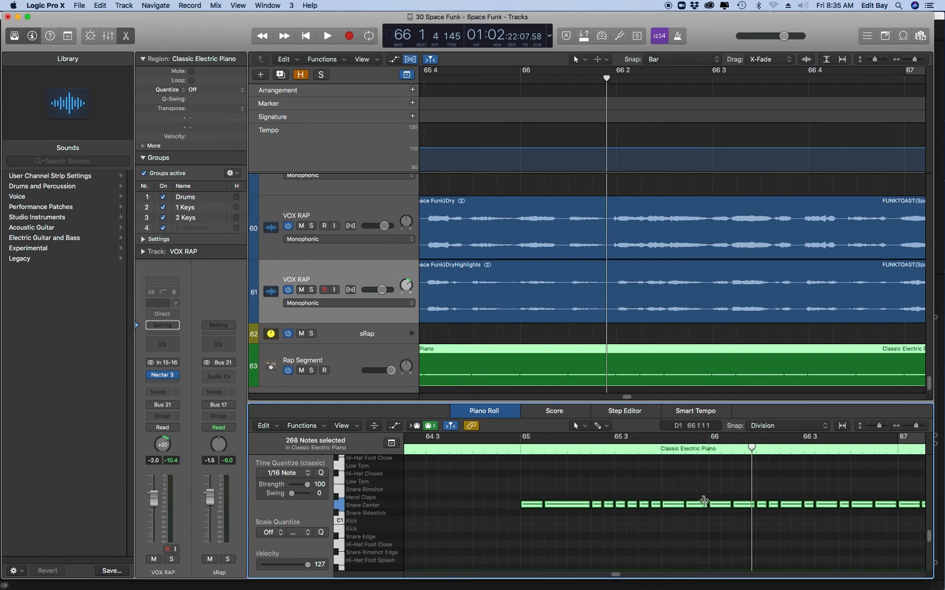
Step: Inspect the lengthened snare notes through bar 84 and back to check that they run continuously without gaps
scroll(697, 518, left, 1)
scroll(696, 518, right, 10)
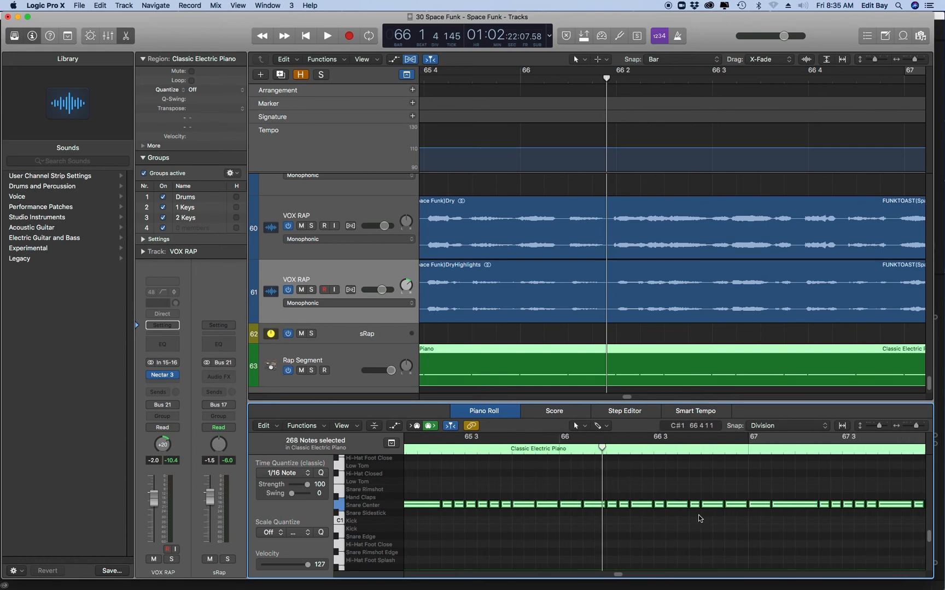
scroll(700, 518, right, 15)
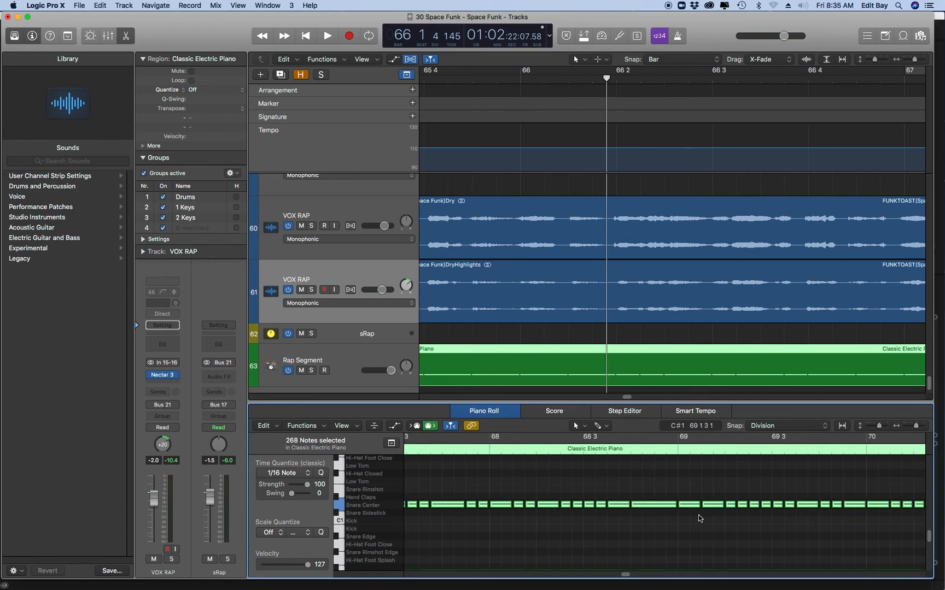
scroll(699, 518, right, 18)
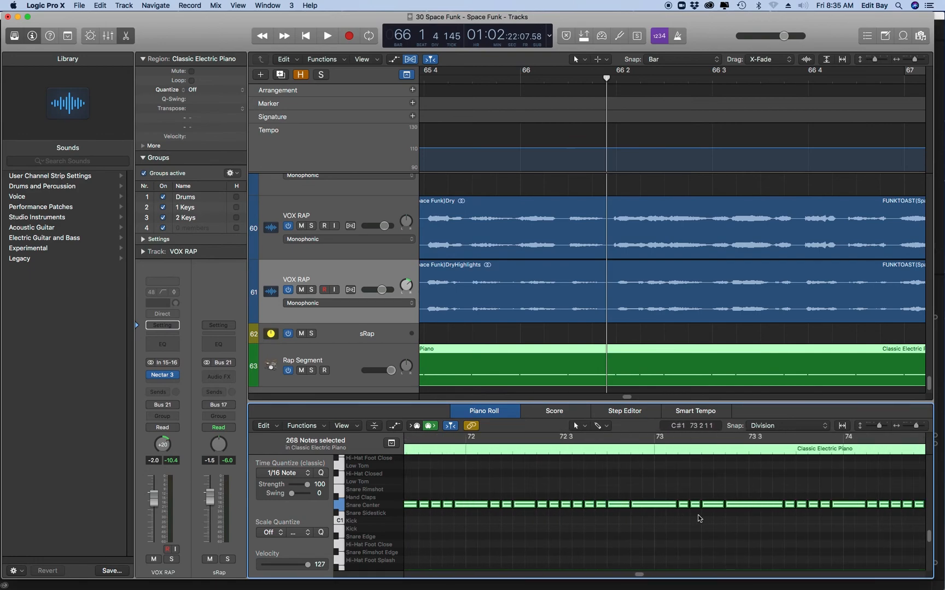
scroll(695, 518, right, 20)
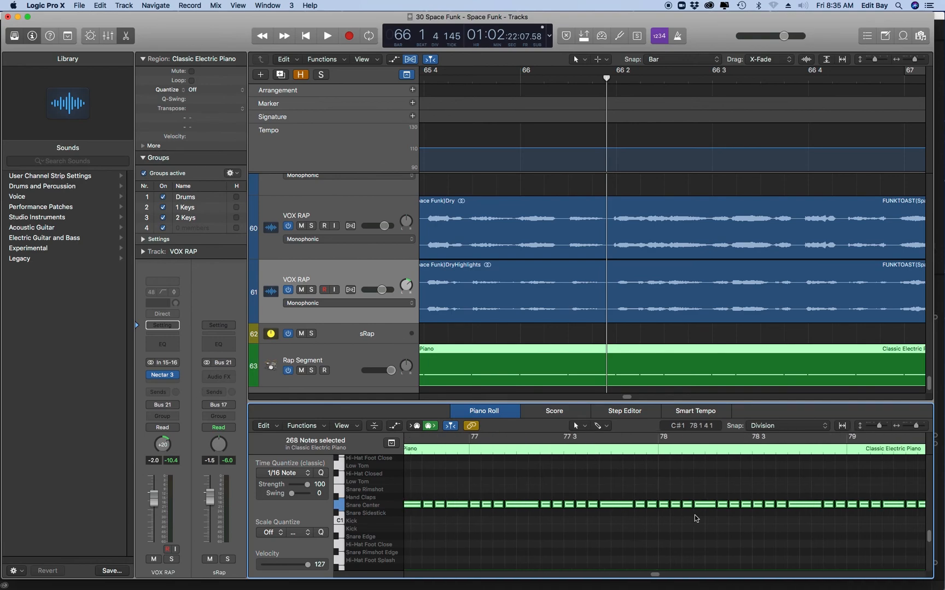
scroll(686, 518, left, 5)
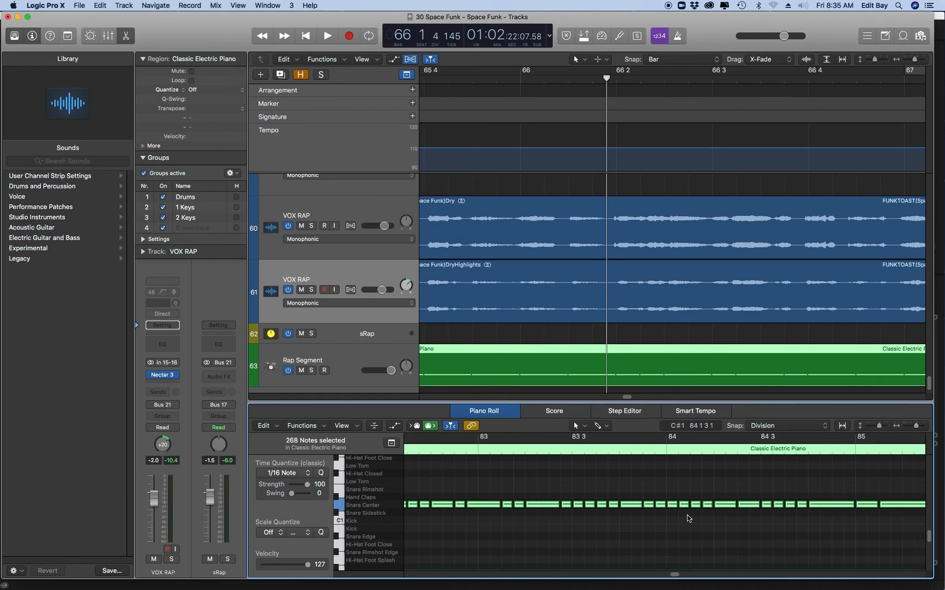
scroll(679, 518, left, 20)
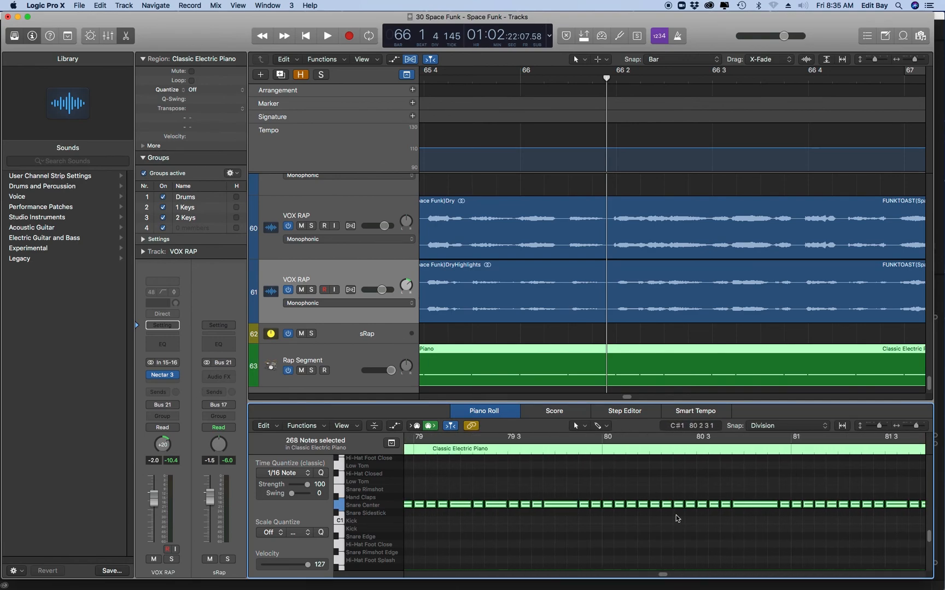
scroll(674, 518, left, 17)
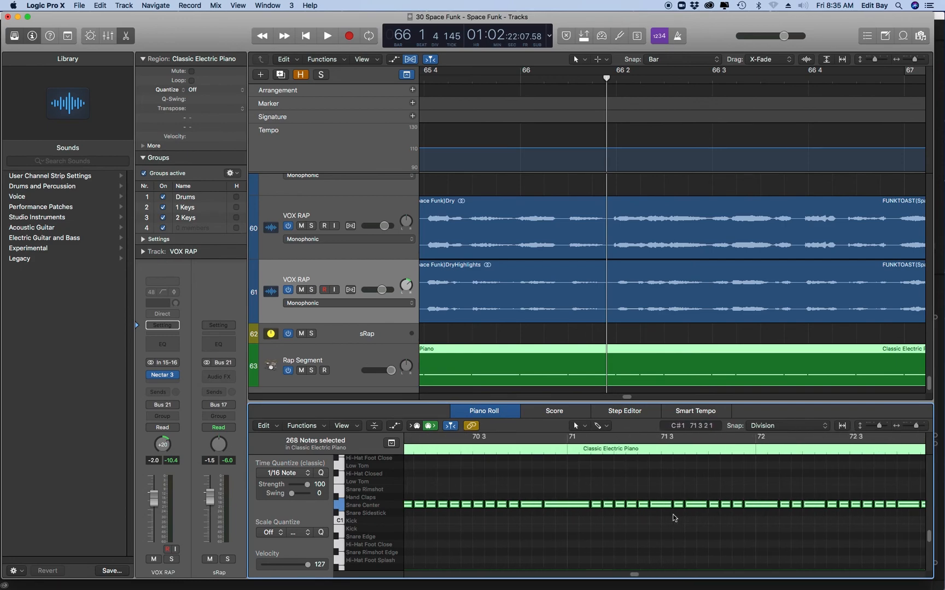
Step: Trim the start of the Rap Segment region to bar 65, where its first snare note begins, and check the trimmed start
scroll(636, 371, down, 6)
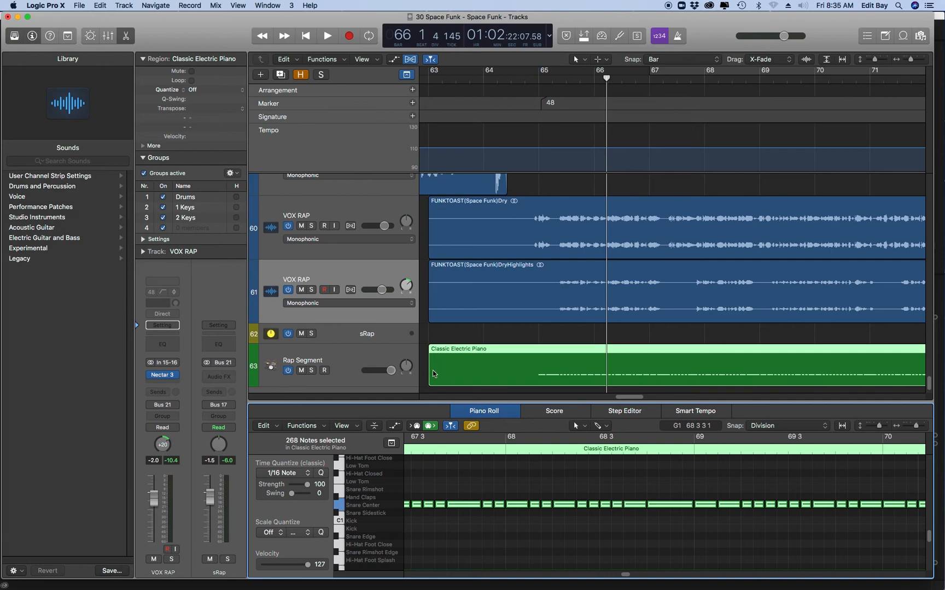
drag(430, 376, 532, 379)
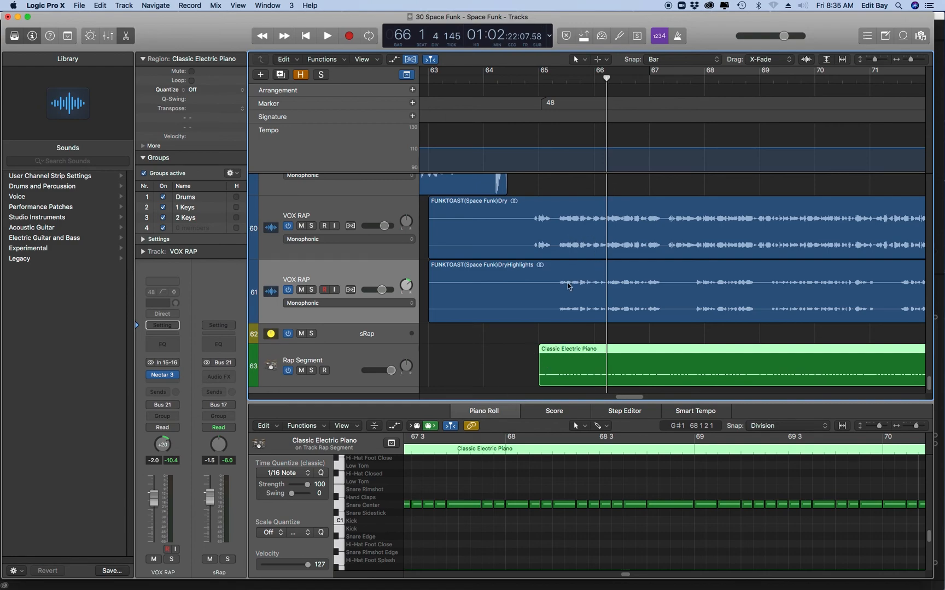
scroll(495, 474, left, 5)
scroll(494, 475, left, 8)
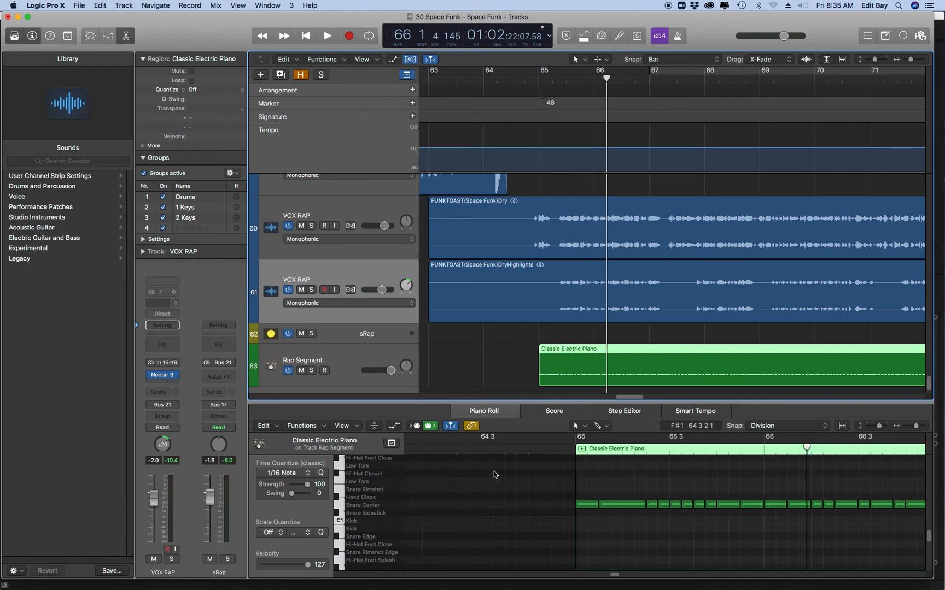
scroll(812, 476, right, 4)
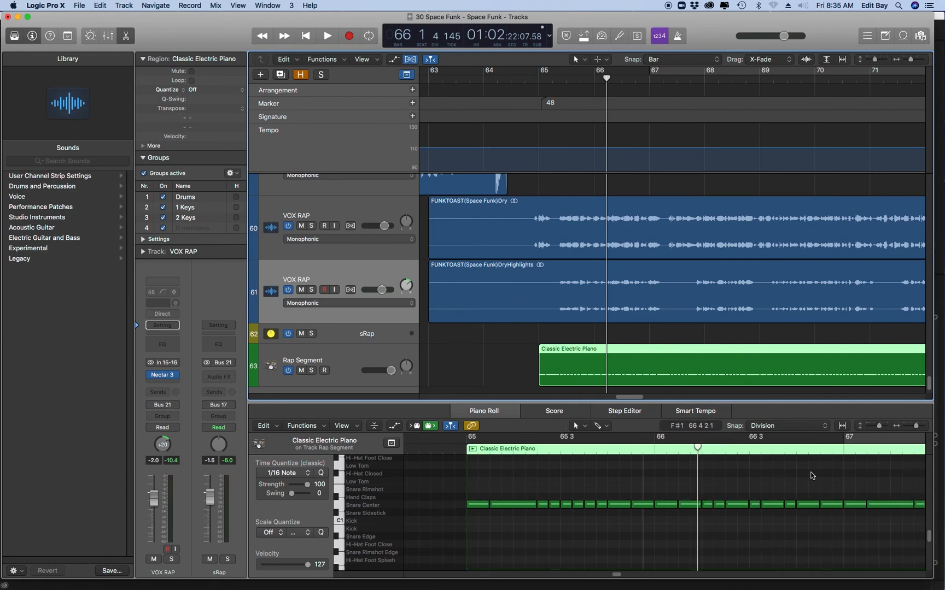
Step: Examine the end of the Rap Segment region around bar 96 and its last snare notes in the Piano Roll against the rap vocal
scroll(736, 397, right, 15)
scroll(736, 397, right, 10)
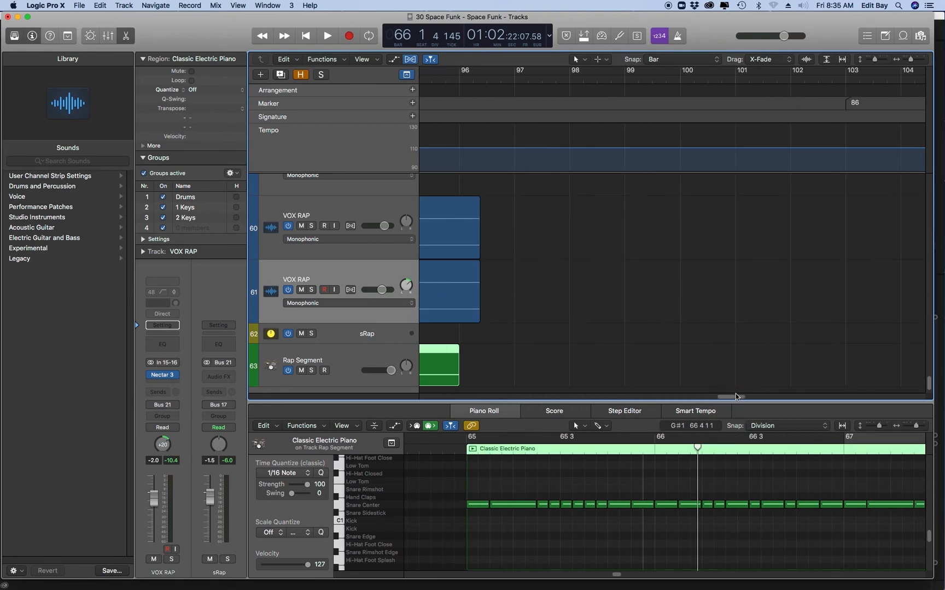
scroll(627, 383, left, 3)
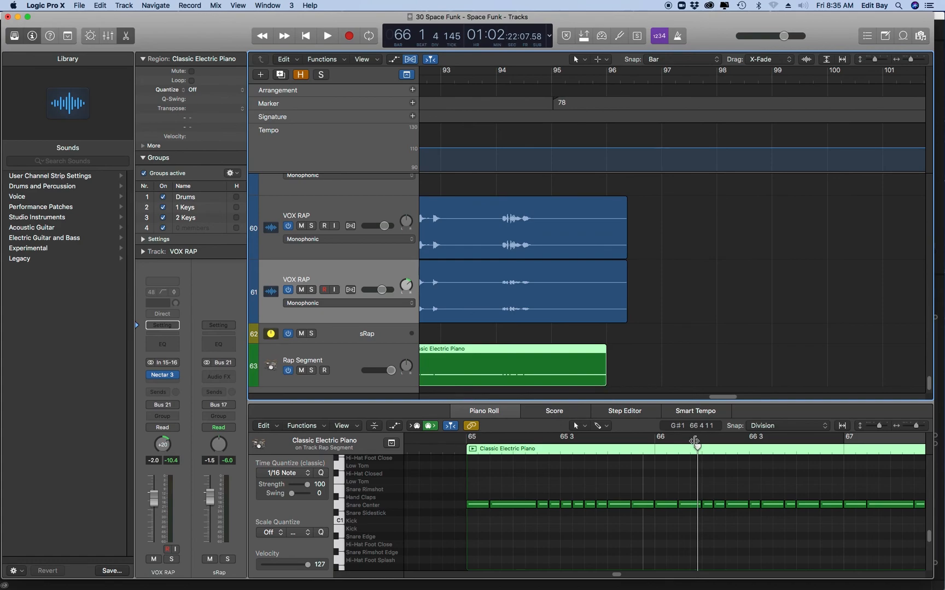
scroll(770, 470, right, 9)
scroll(773, 473, right, 20)
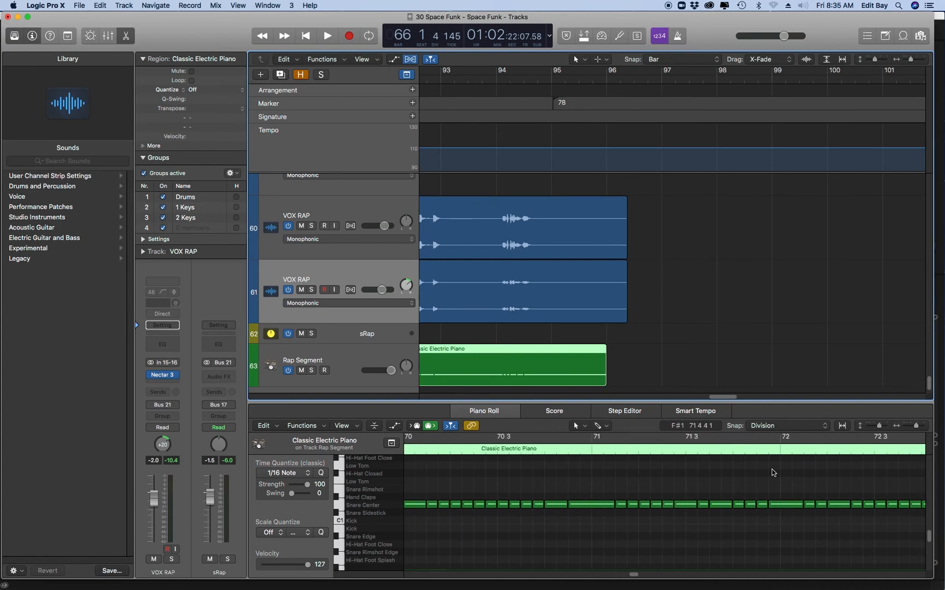
scroll(773, 473, right, 20)
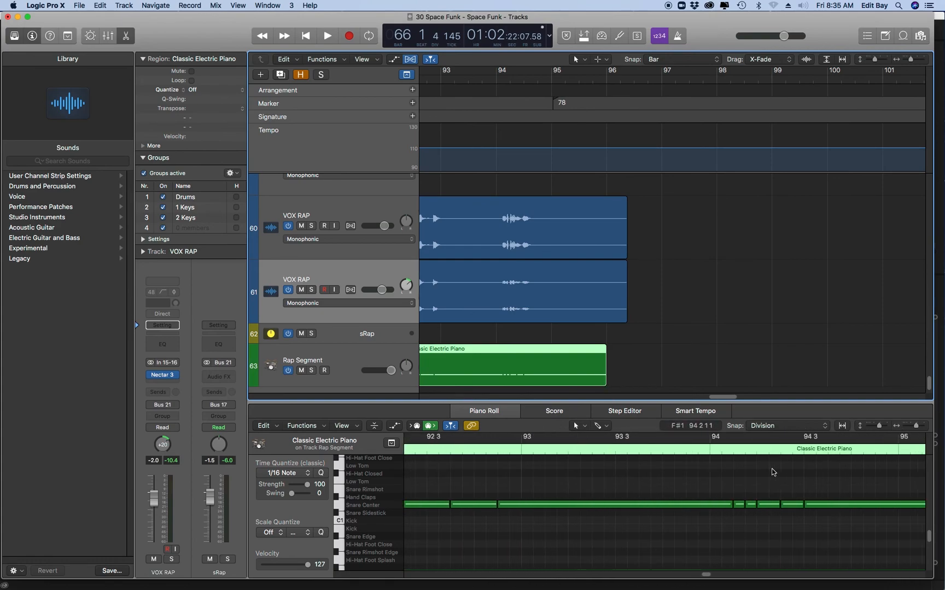
scroll(773, 472, left, 10)
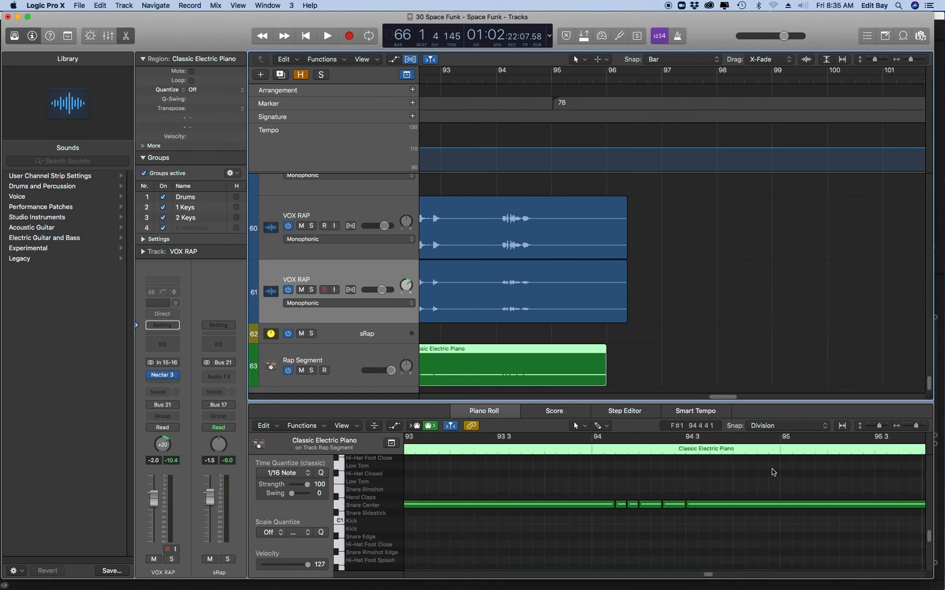
scroll(773, 473, right, 3)
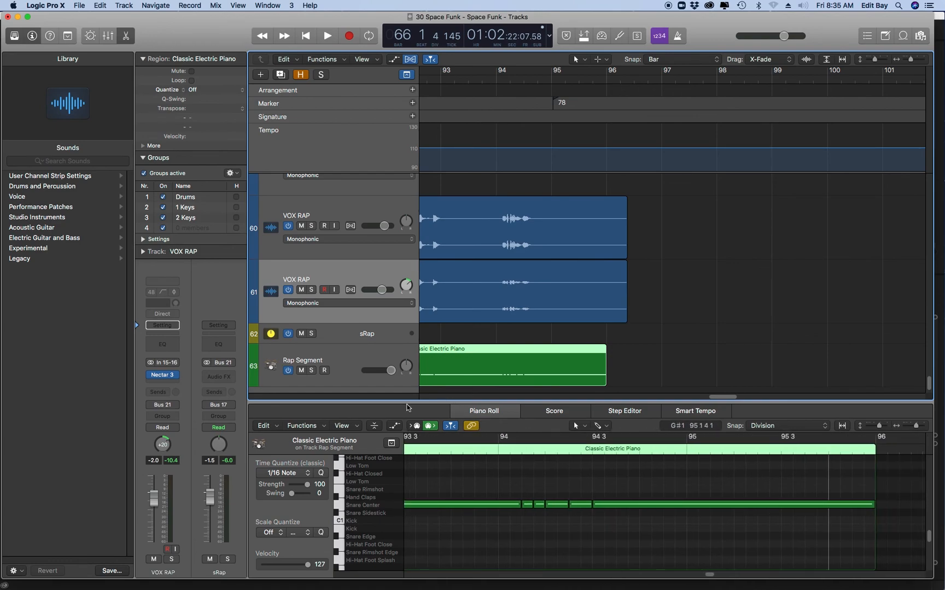
Step: Select the Rap Segment track, hide the Piano Roll, and set a cycle range over its region from bar 65 to bar 96
click(346, 362)
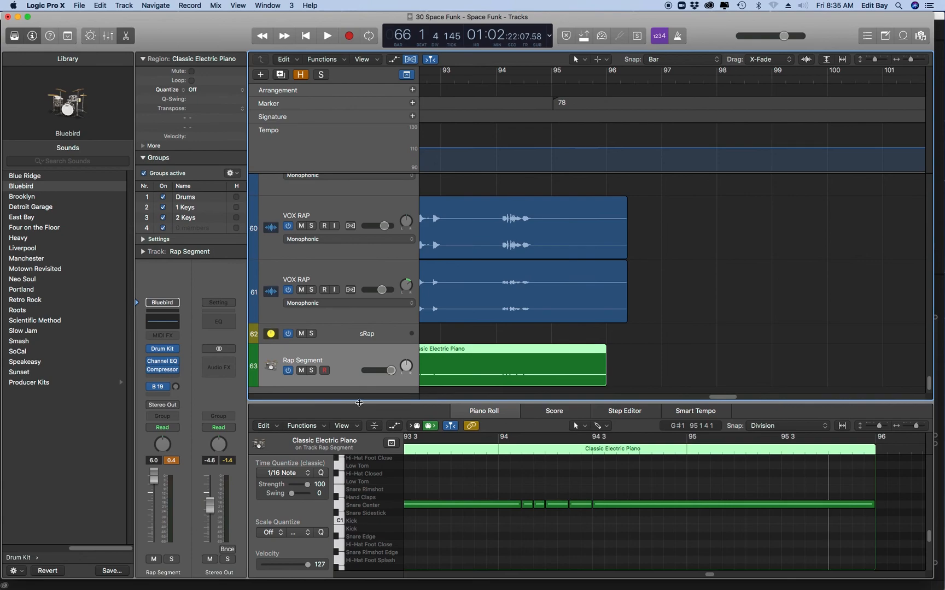
drag(358, 403, 364, 580)
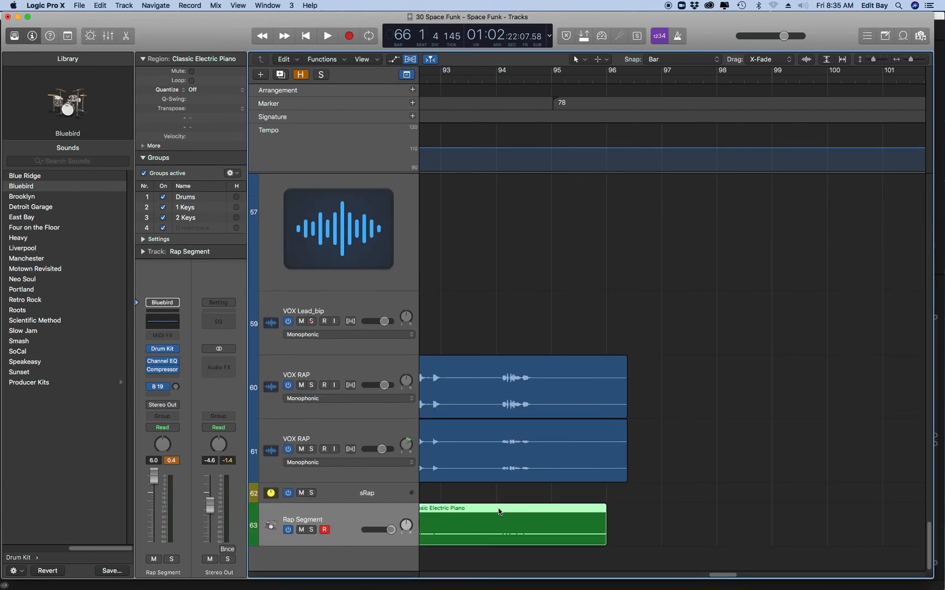
scroll(552, 429, left, 10)
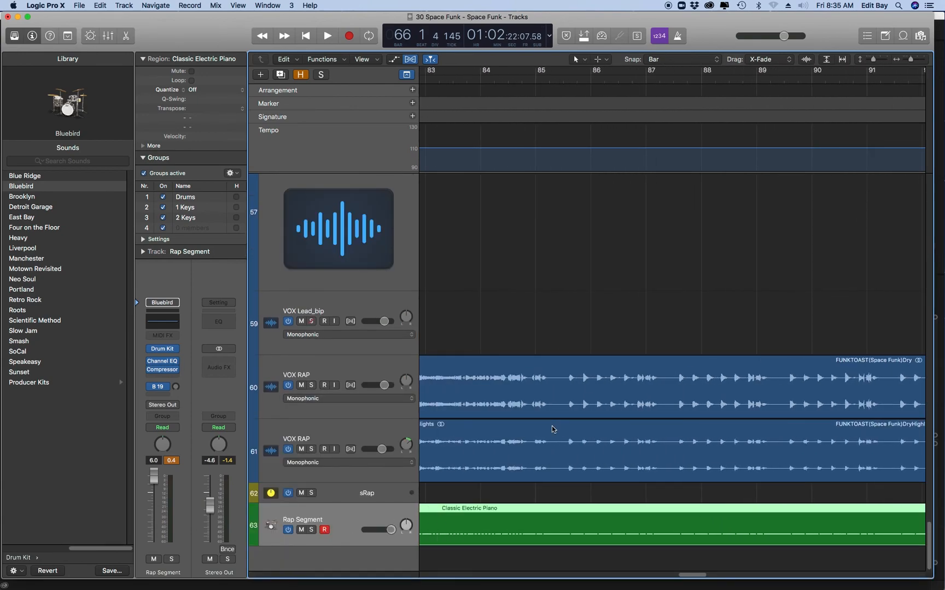
scroll(552, 430, up, 3)
scroll(552, 430, down, 15)
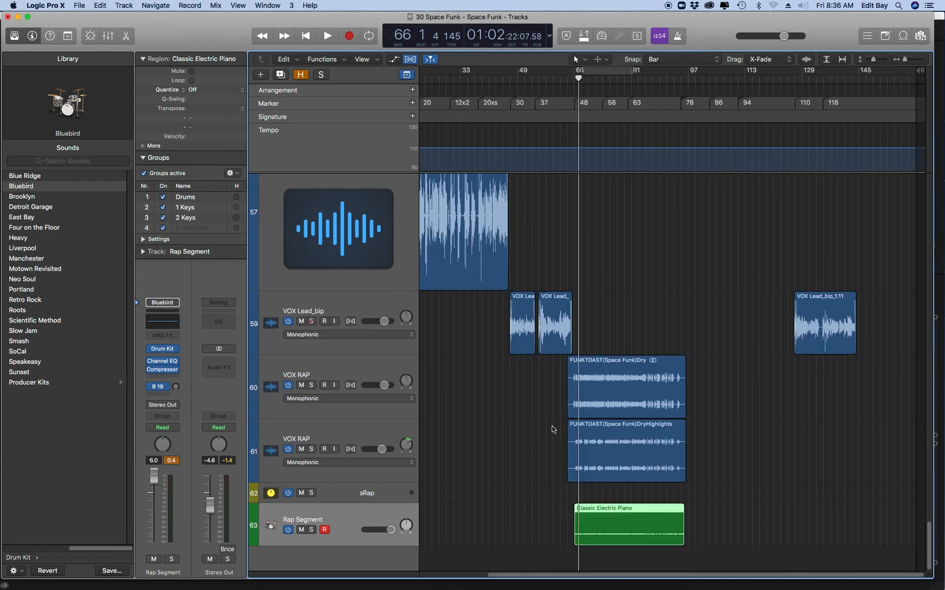
drag(581, 70, 685, 82)
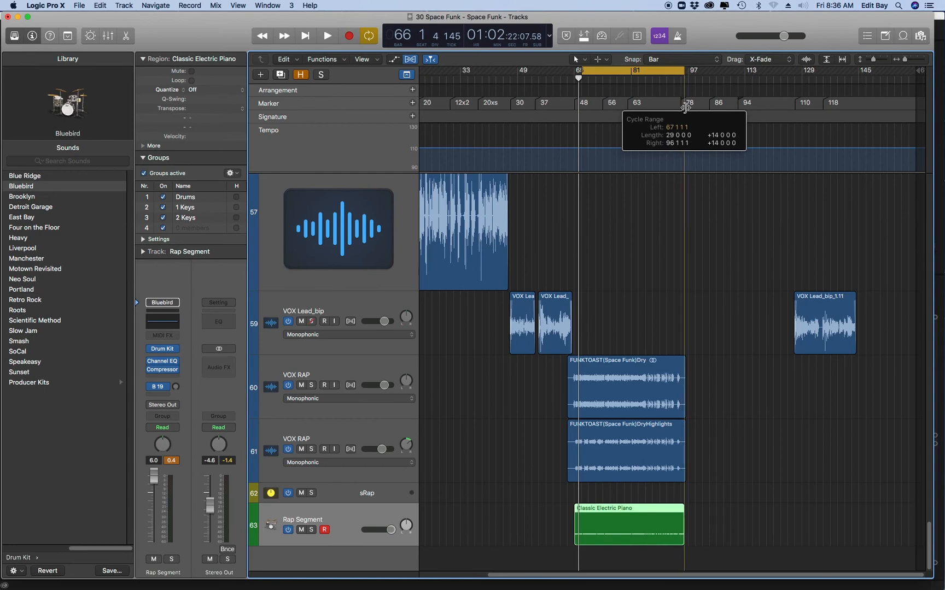
drag(582, 71, 575, 80)
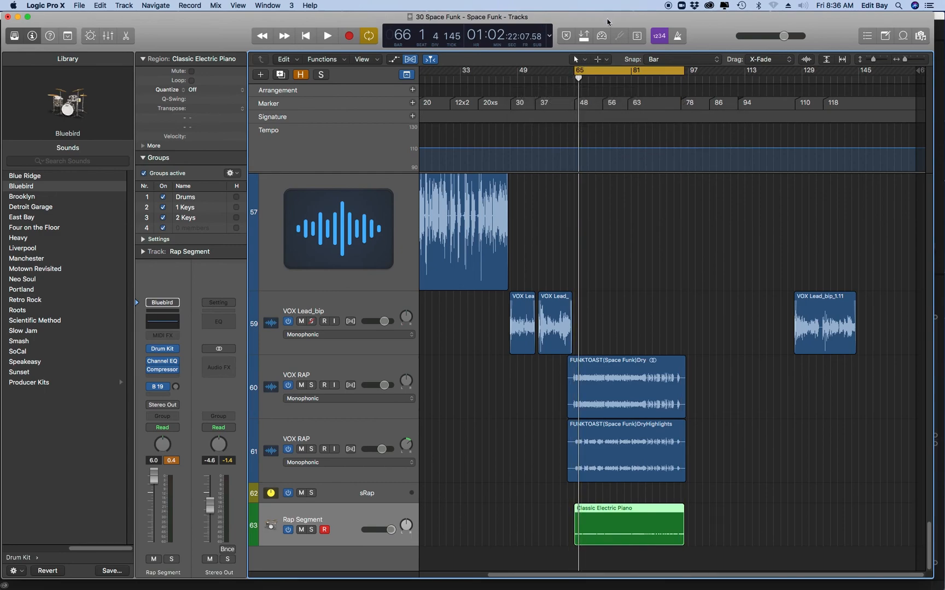
Step: Export the selected Rap Segment region as a MIDI file named "30 Space Funk rap piano roll" in the StarOdyssey_Studio Album folder
click(81, 6)
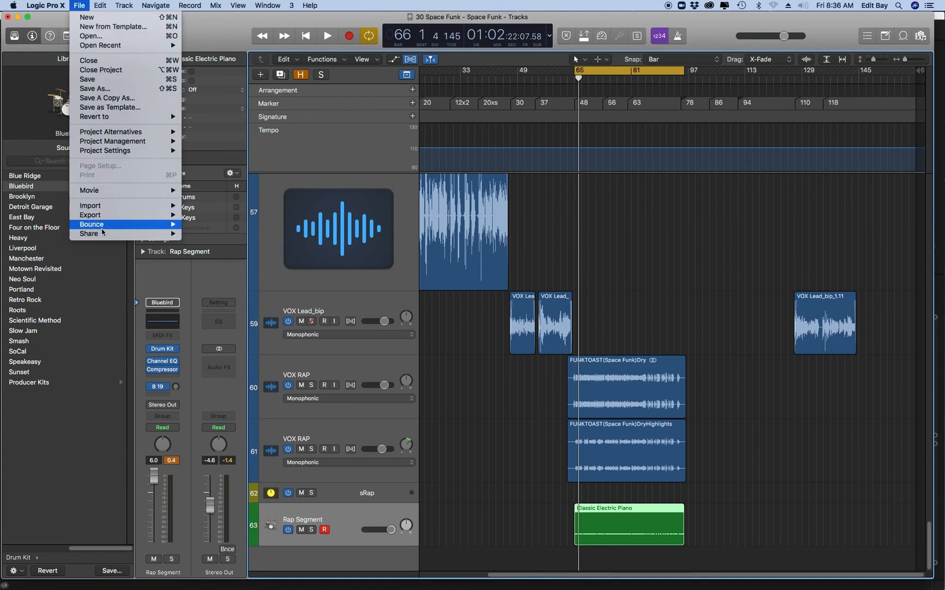
mouse_move(104, 217)
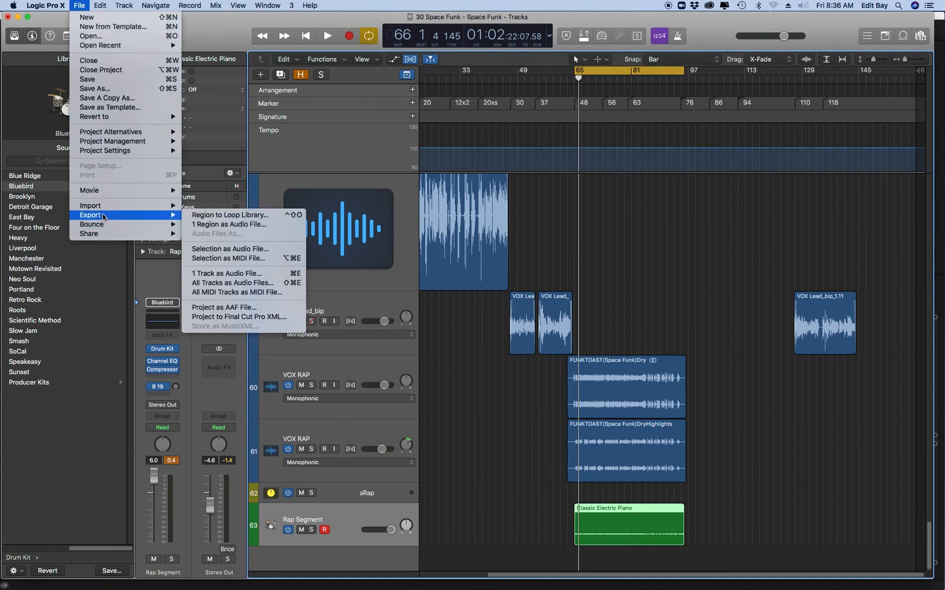
click(261, 258)
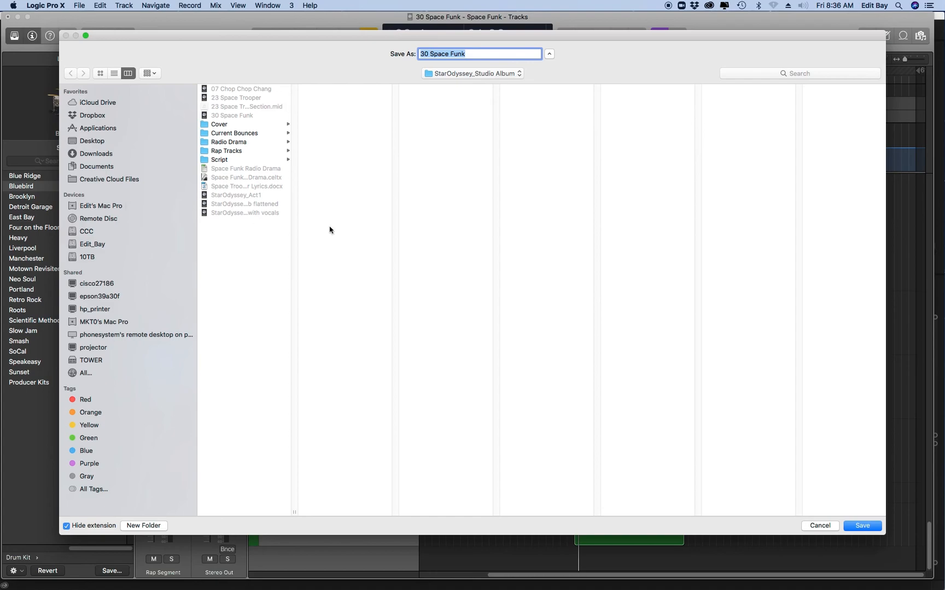
click(483, 55)
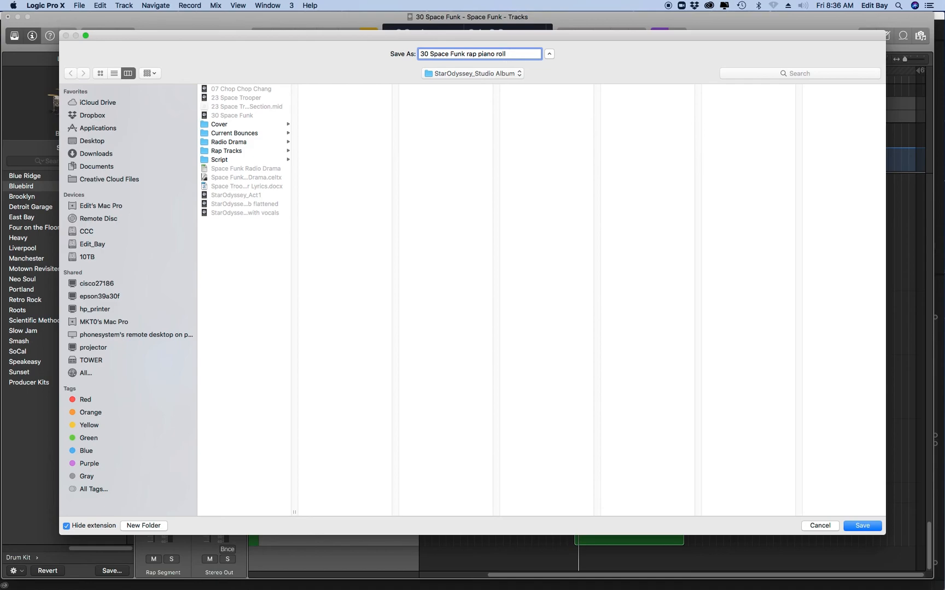
key(Return)
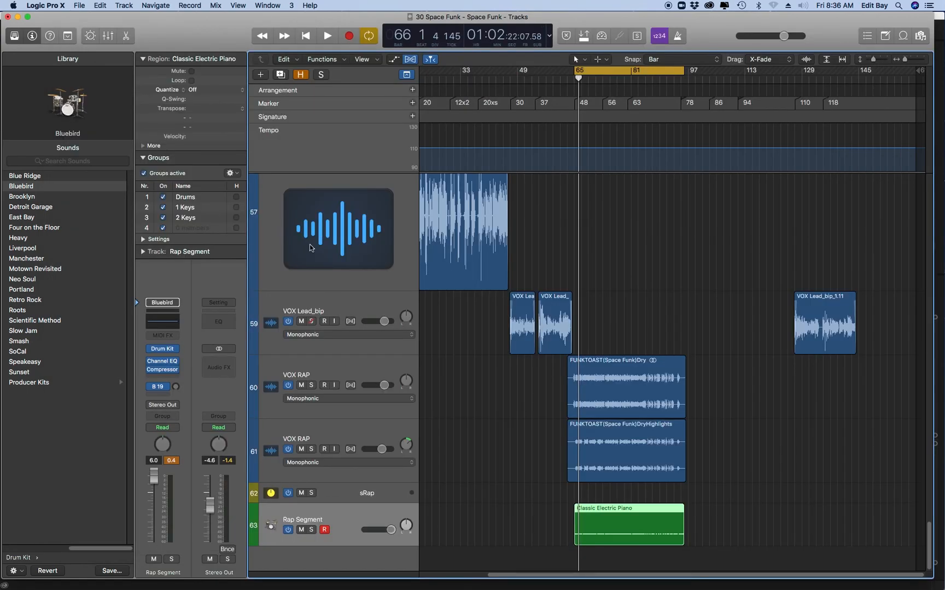
Step: Switch to Finale and open "30 Space Funk rap piano roll.mid", importing its tracks as staves
mouse_move(324, 585)
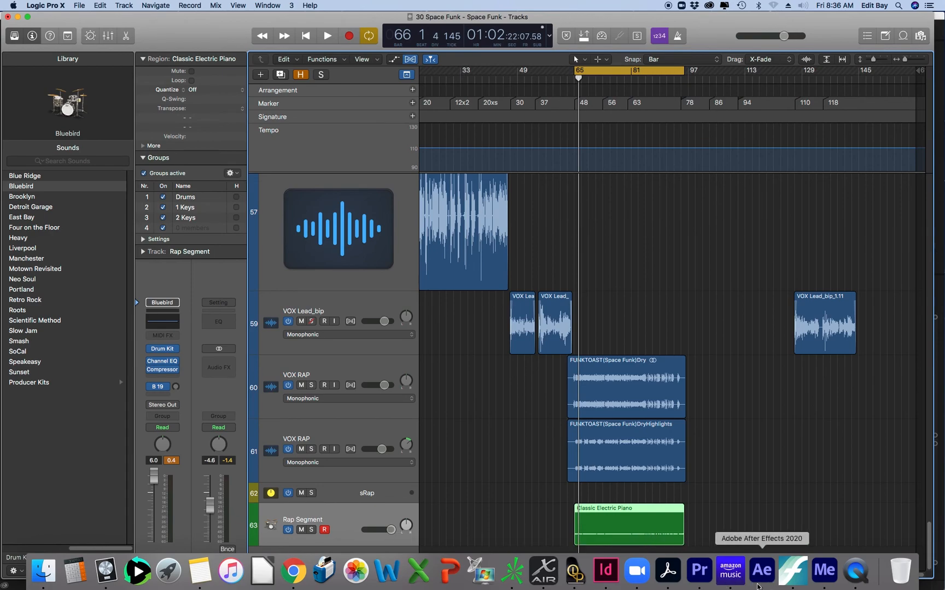
click(794, 573)
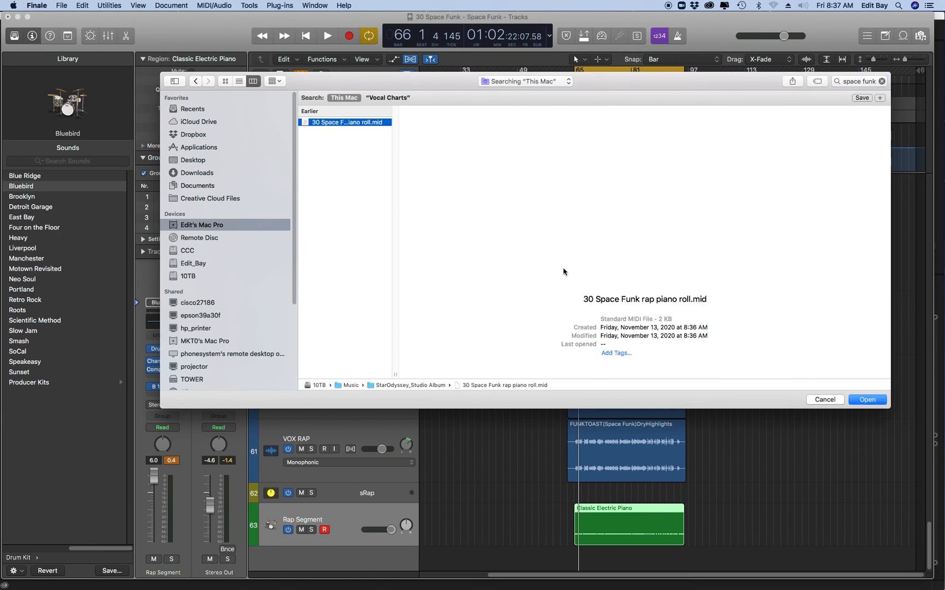
click(870, 401)
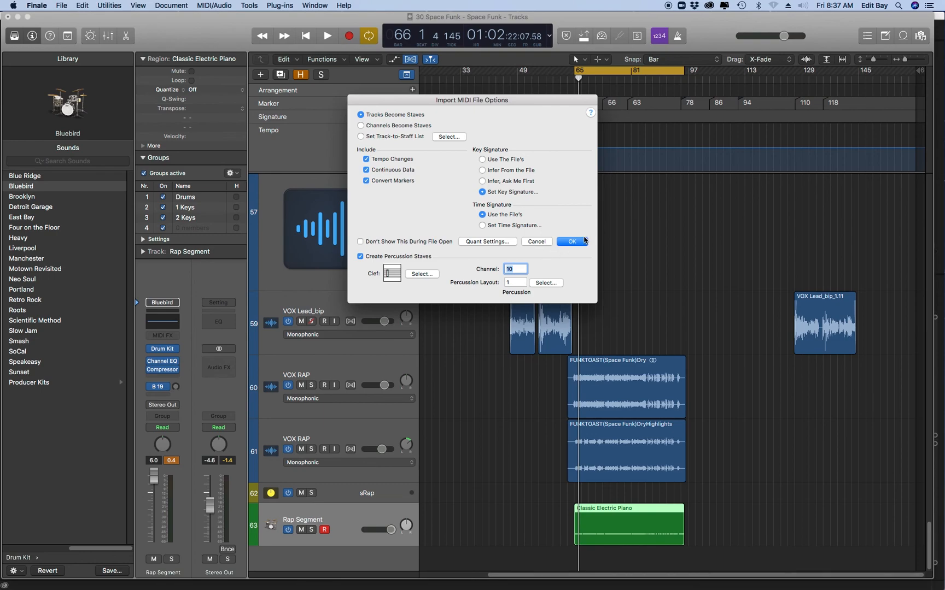
key(Return)
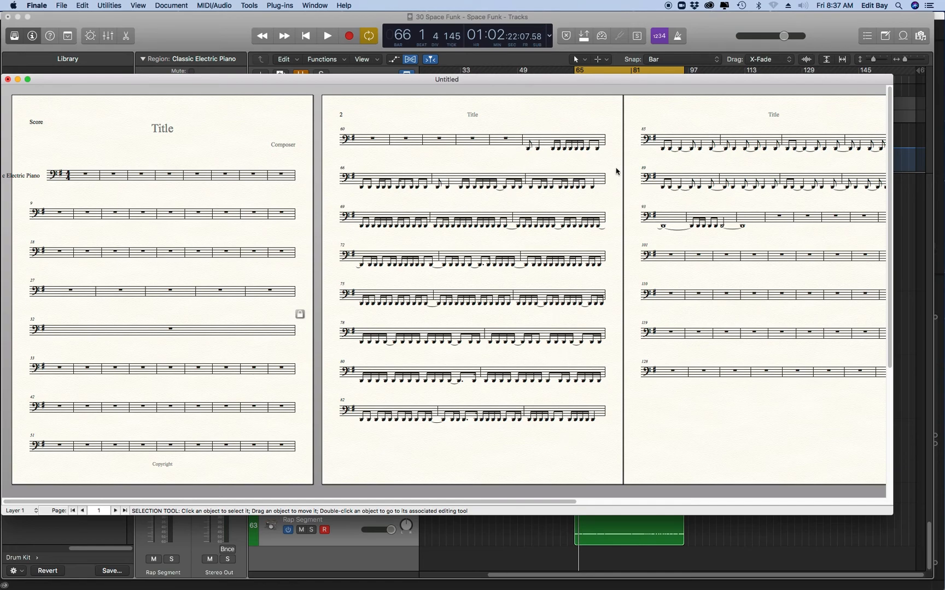
Step: Select the rap notes from measure 65 through measure 95 and transpose them up diatonically by an octave
click(549, 139)
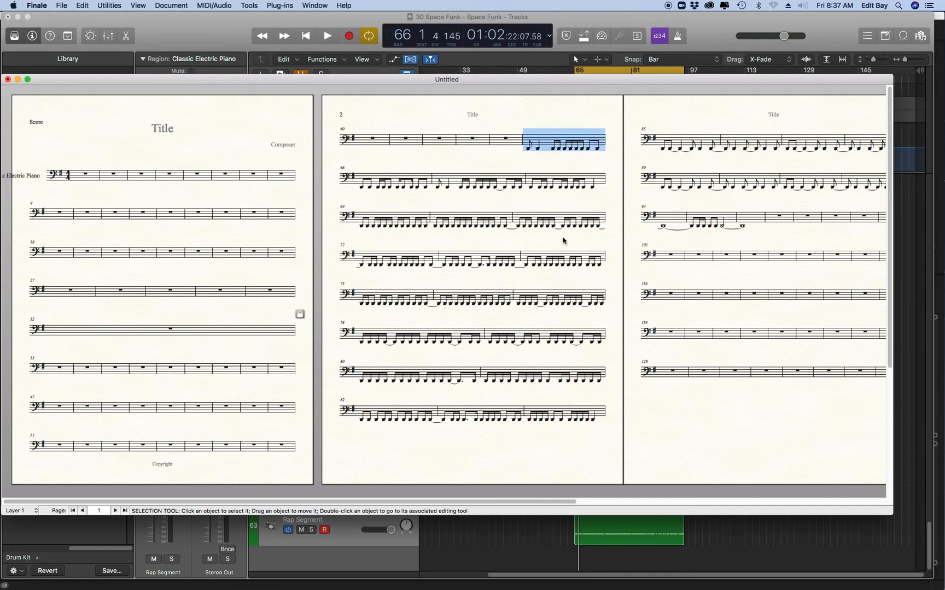
shift+click(756, 218)
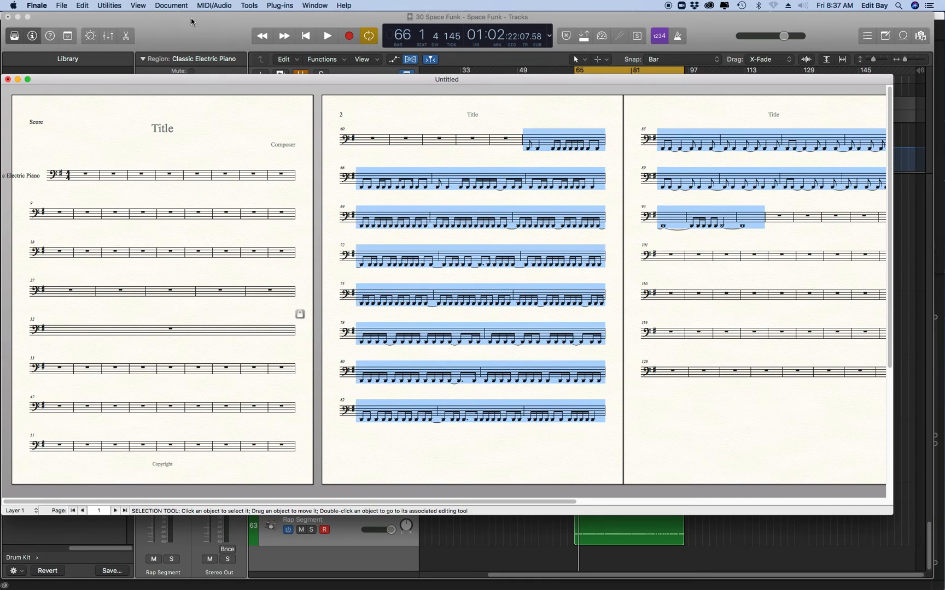
click(108, 5)
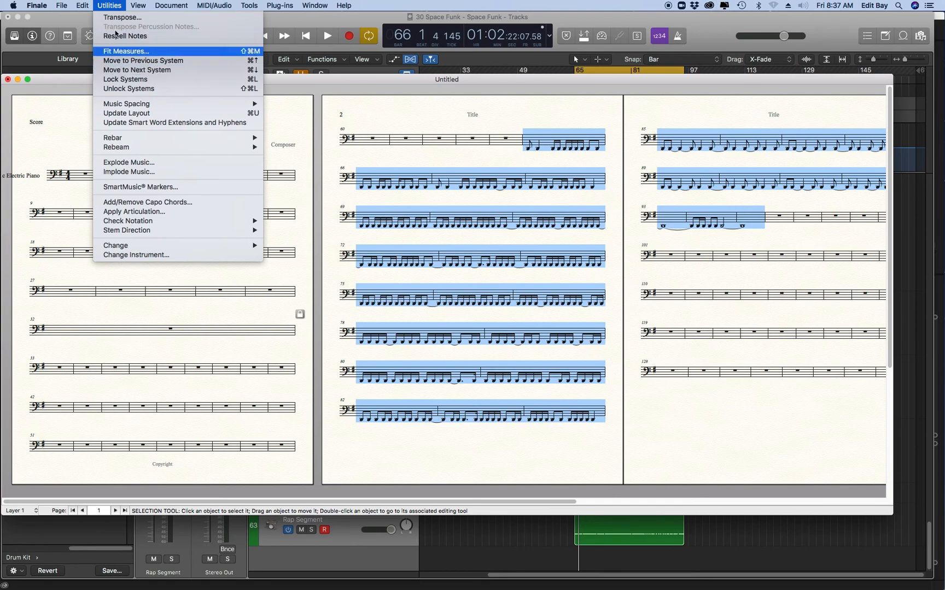
click(122, 17)
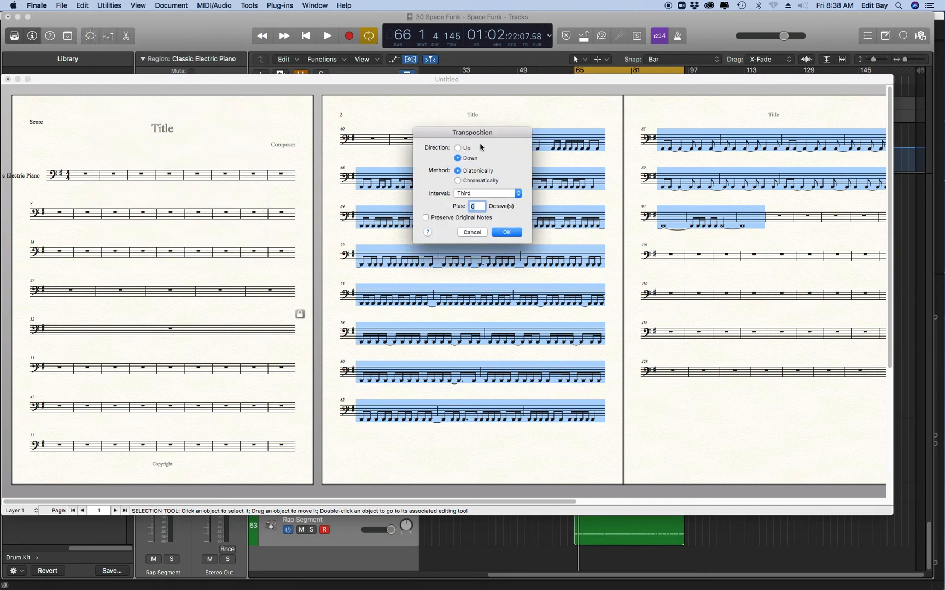
click(462, 148)
click(482, 194)
click(475, 234)
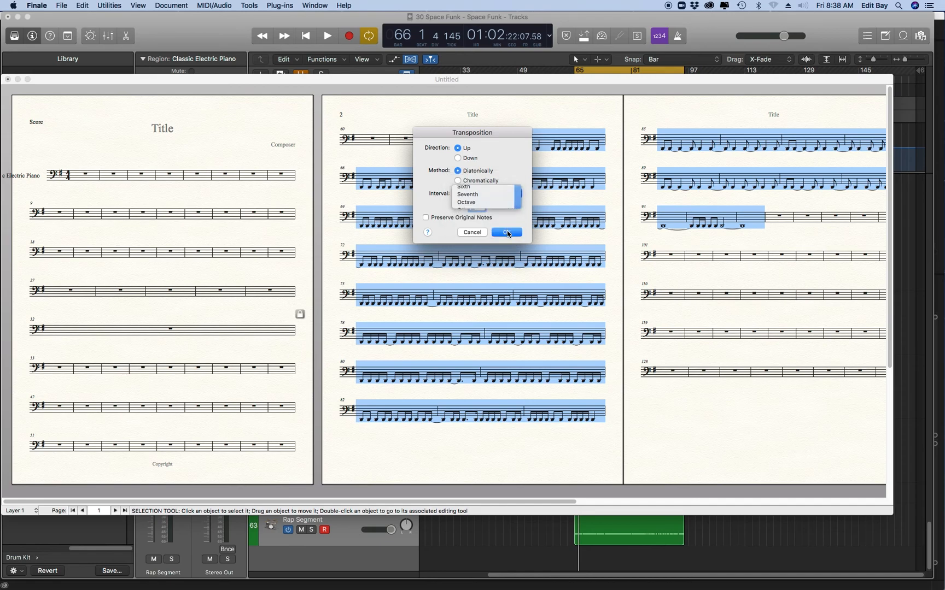
click(509, 232)
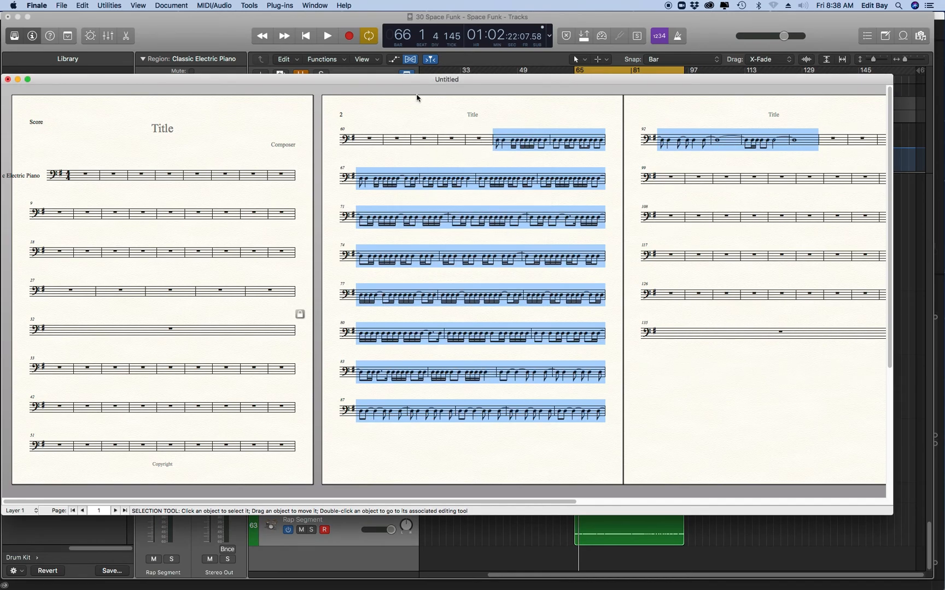
Step: Transpose the selected rap notes up diatonically by a second, and clear the selection
click(109, 5)
click(123, 17)
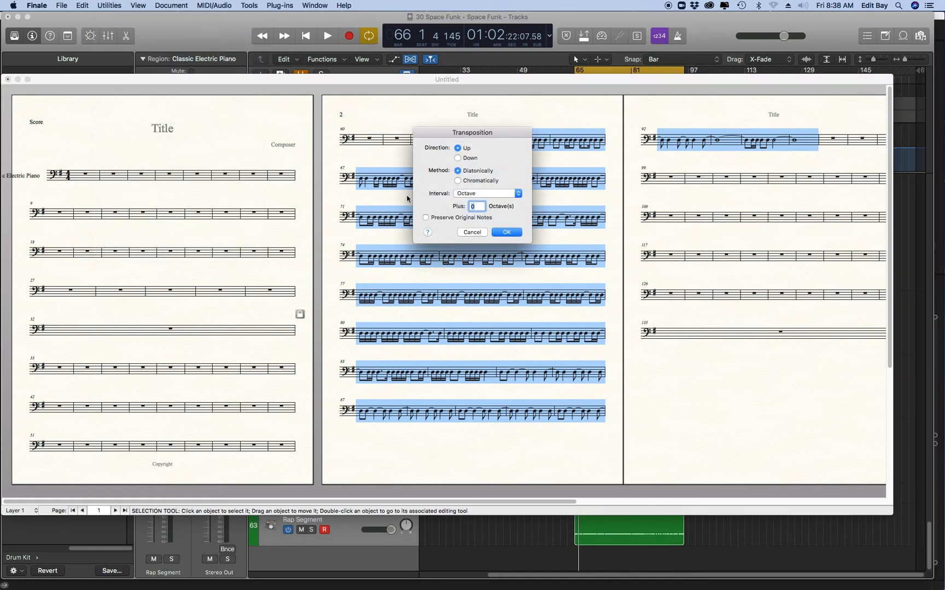
click(474, 194)
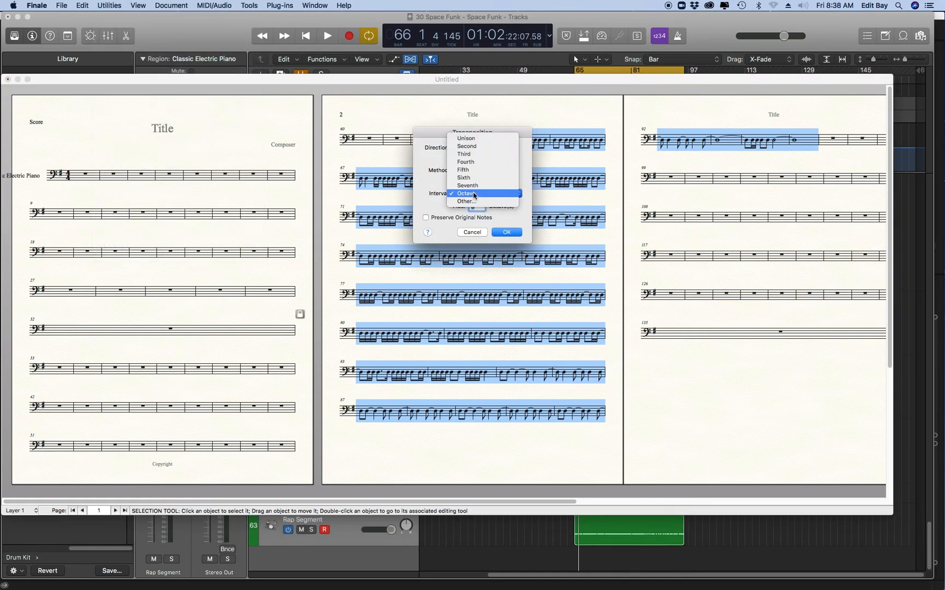
click(471, 154)
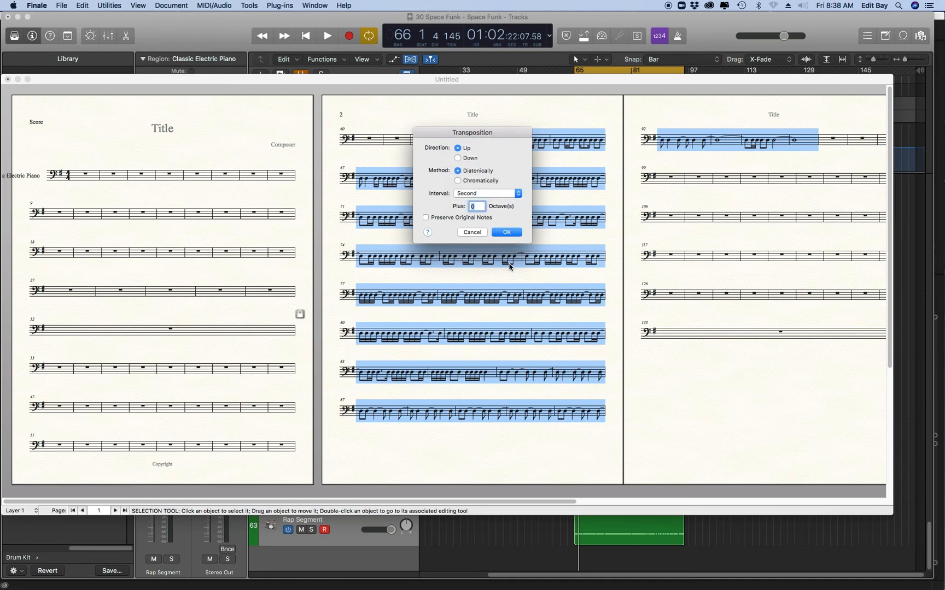
click(511, 233)
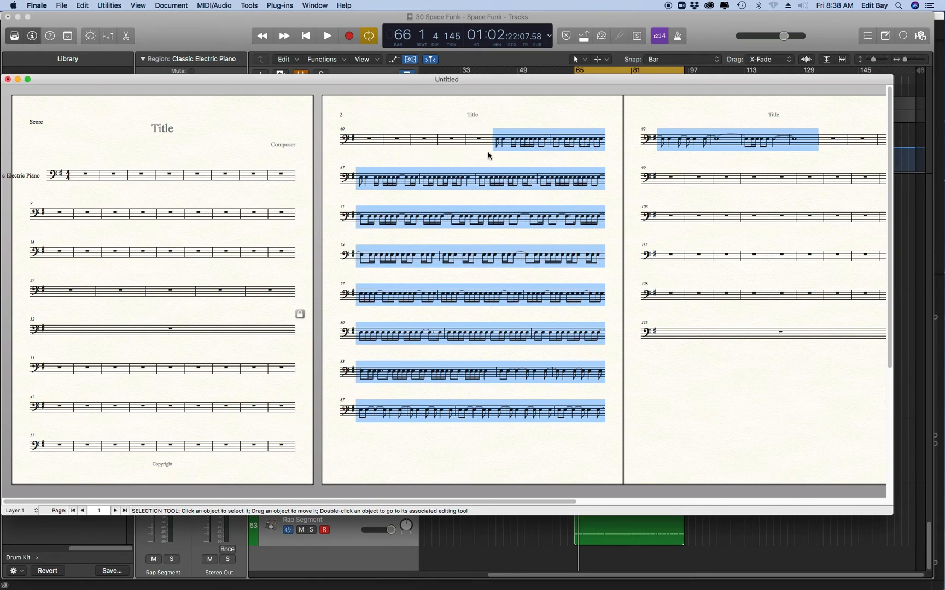
click(501, 120)
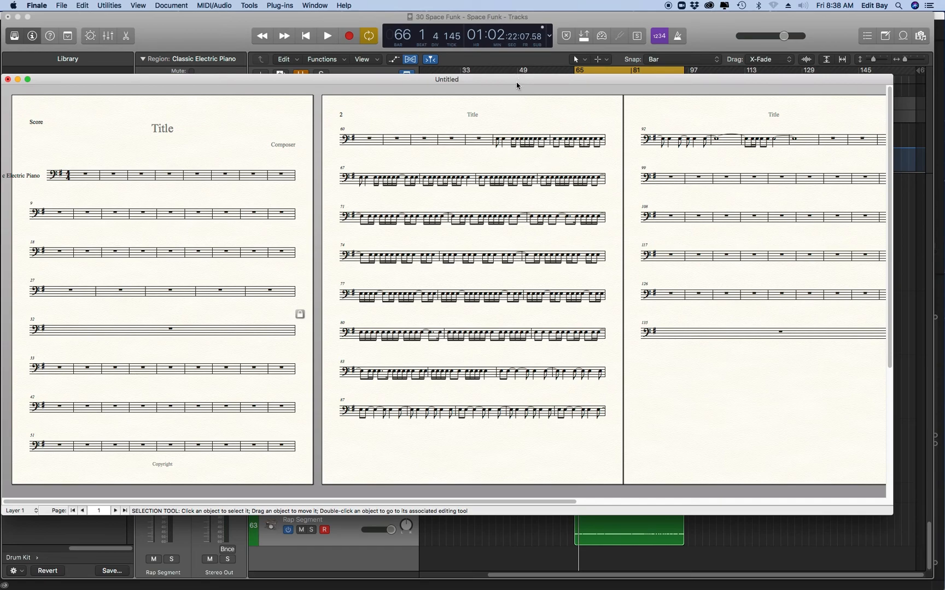
Step: Move the Main tool palette off the score, activate Special Tools, and place the Special palette beside the Main one
drag(468, 91, 40, 17)
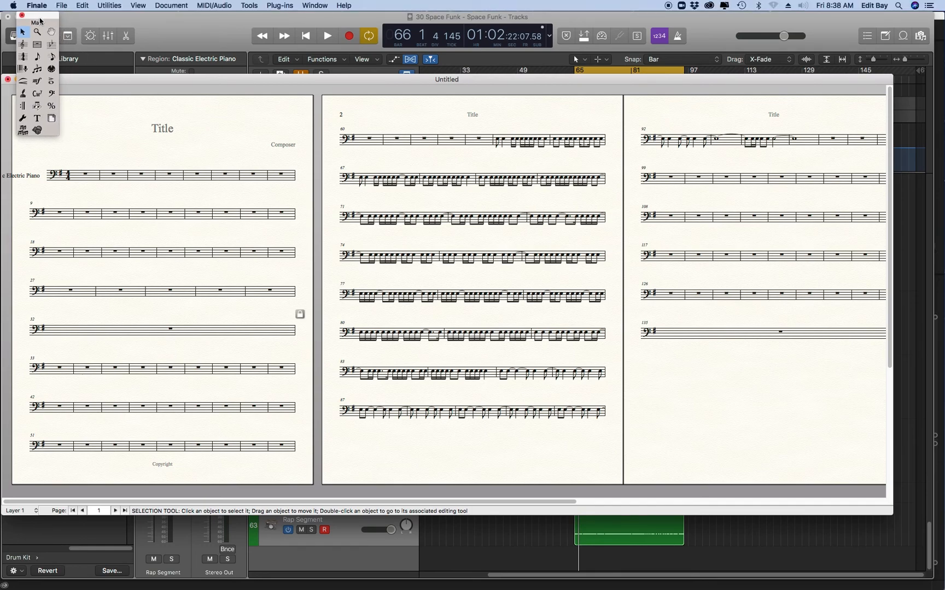
click(23, 119)
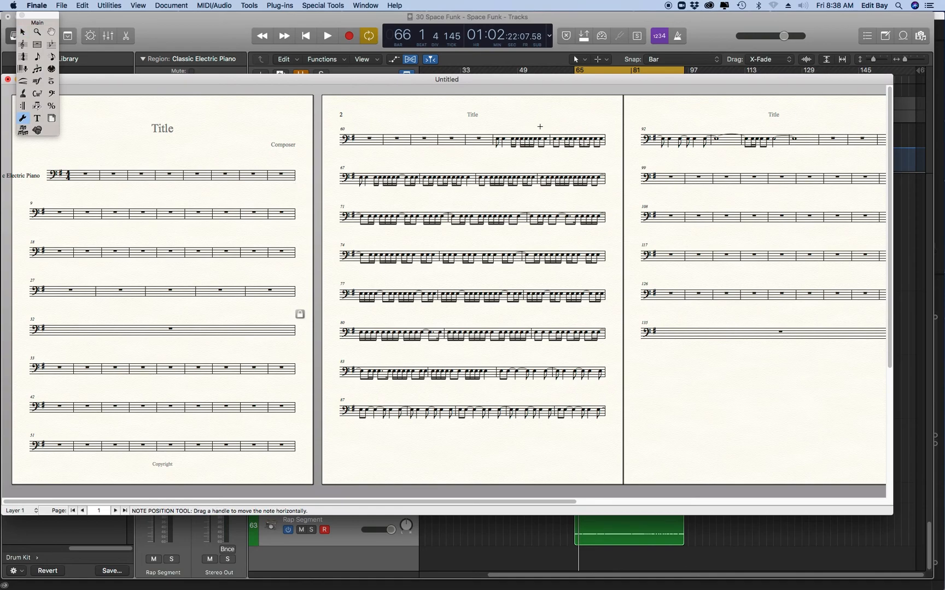
drag(693, 101, 82, 6)
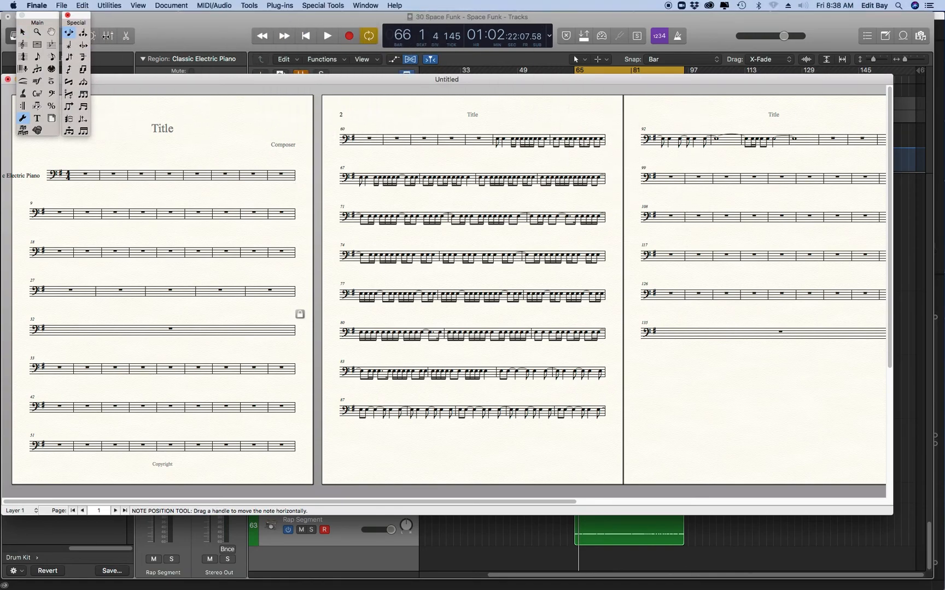
Step: Change the rap noteheads in measure 65 to the X symbol (character 192) with the Note Shape tool
click(69, 46)
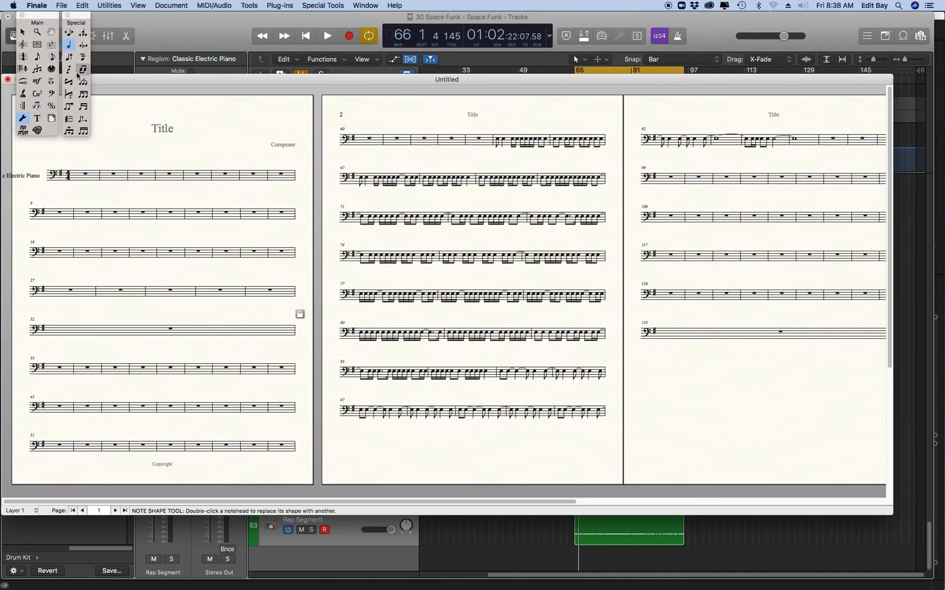
click(516, 147)
drag(493, 127, 549, 158)
double_click(500, 140)
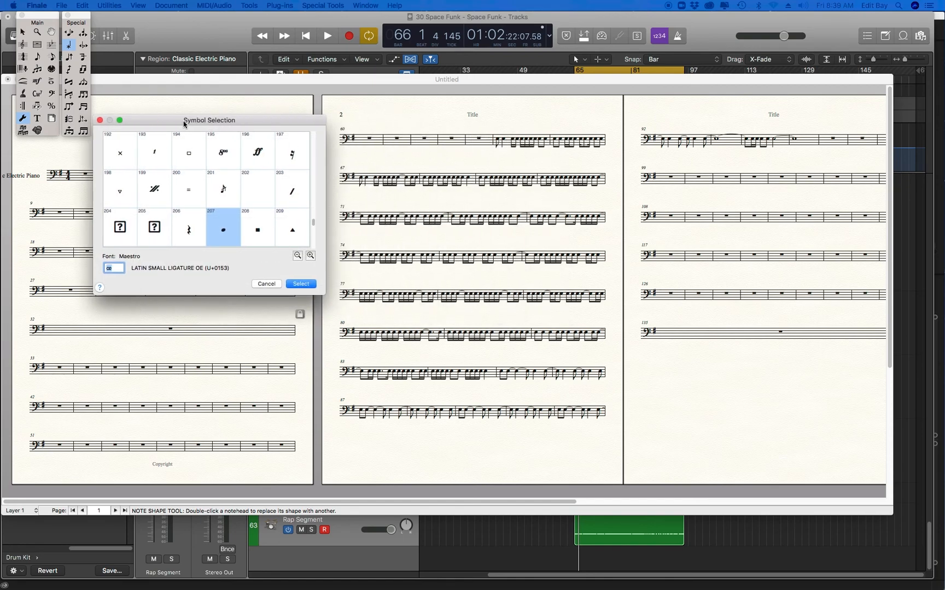
click(124, 161)
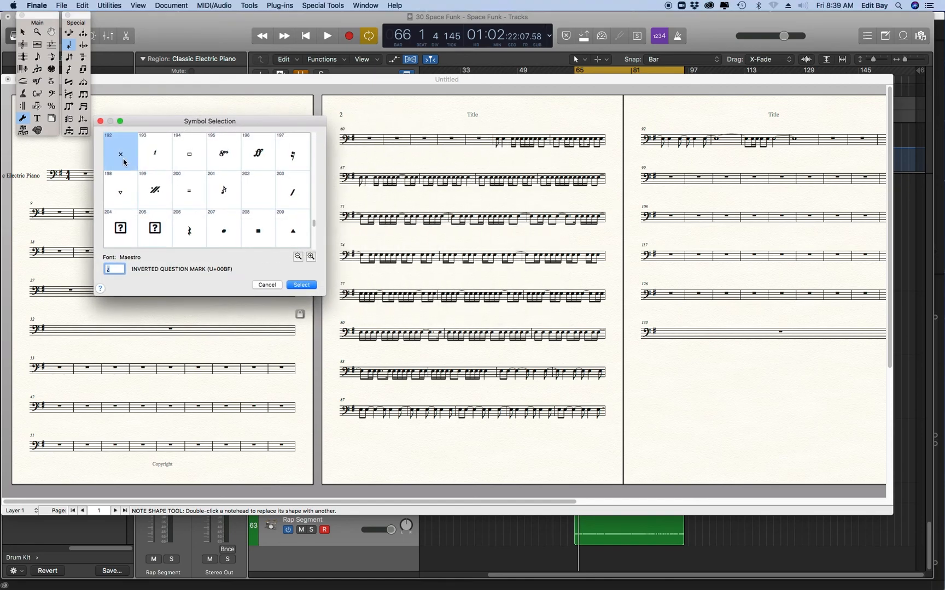
click(303, 285)
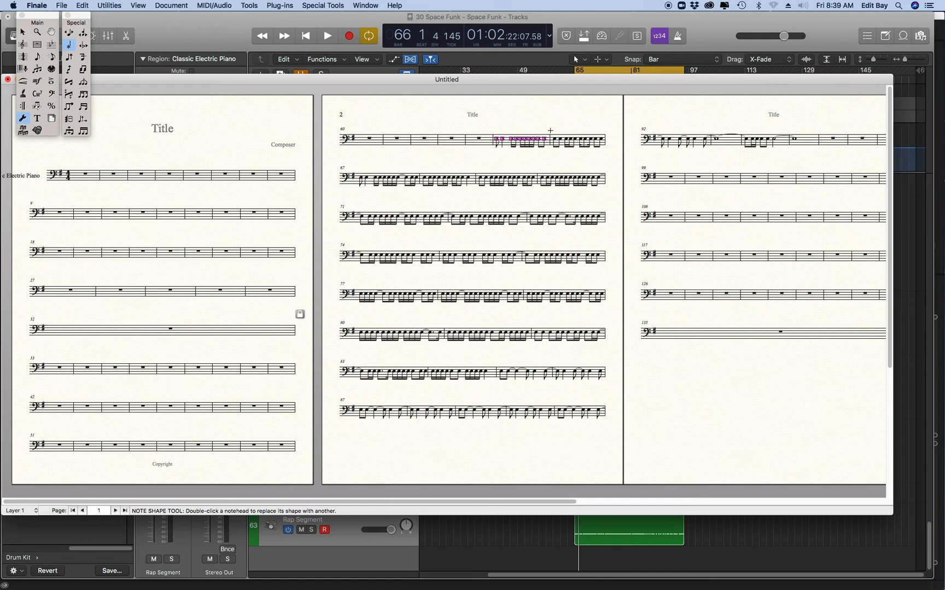
Step: Change the noteheads in measure 66 to the same X symbol with the Note Shape tool
click(576, 142)
drag(547, 126, 602, 153)
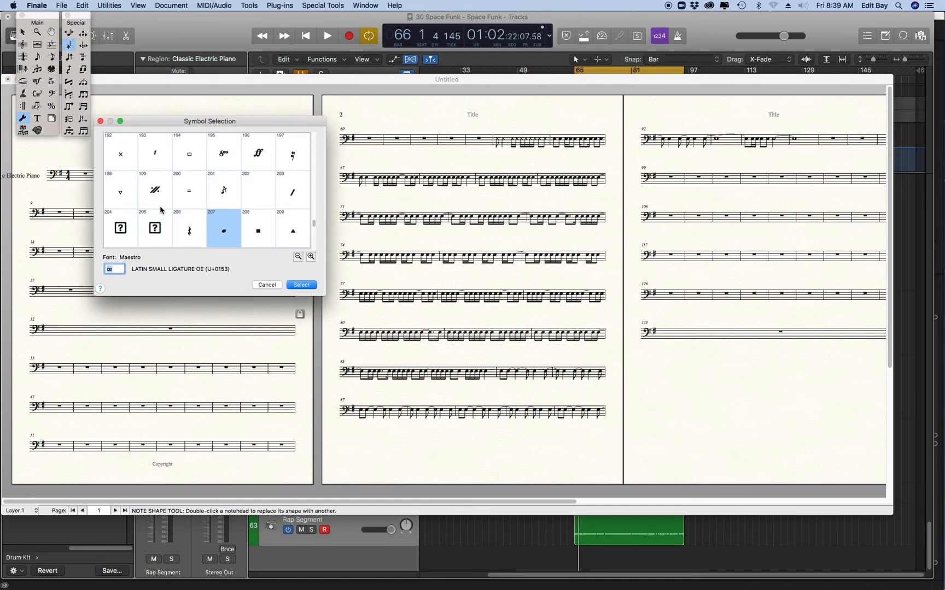
click(120, 156)
key(Return)
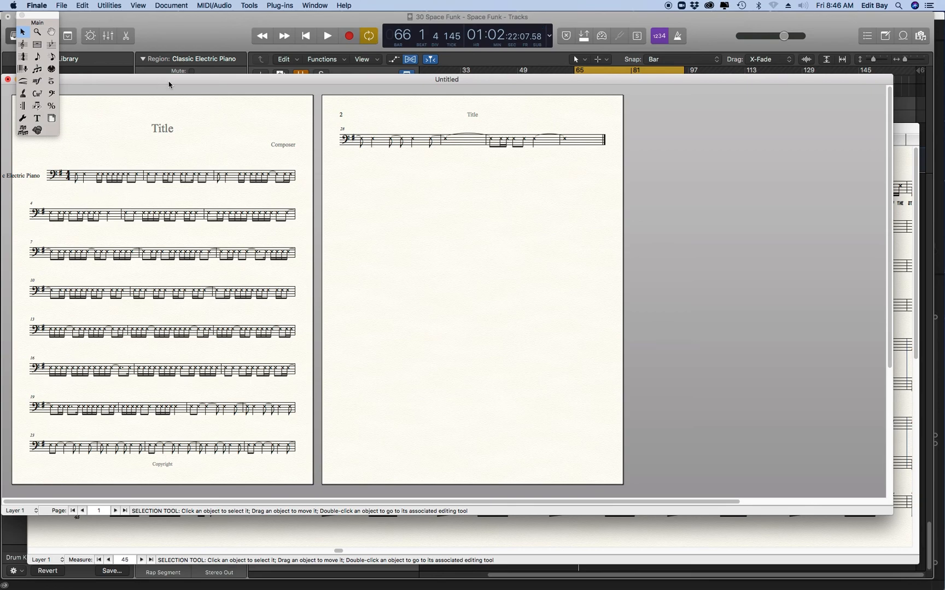
drag(169, 81, 186, 87)
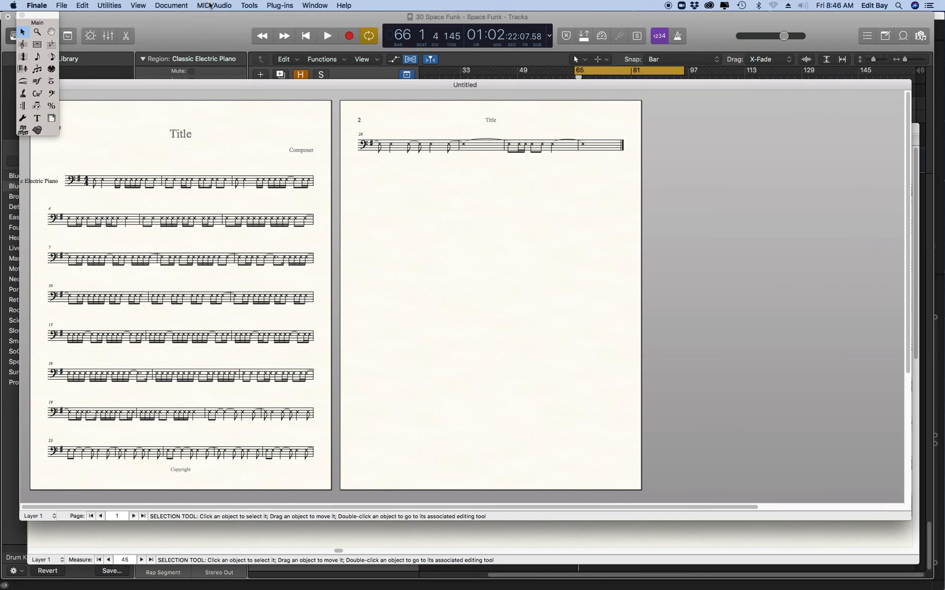
click(136, 5)
click(155, 42)
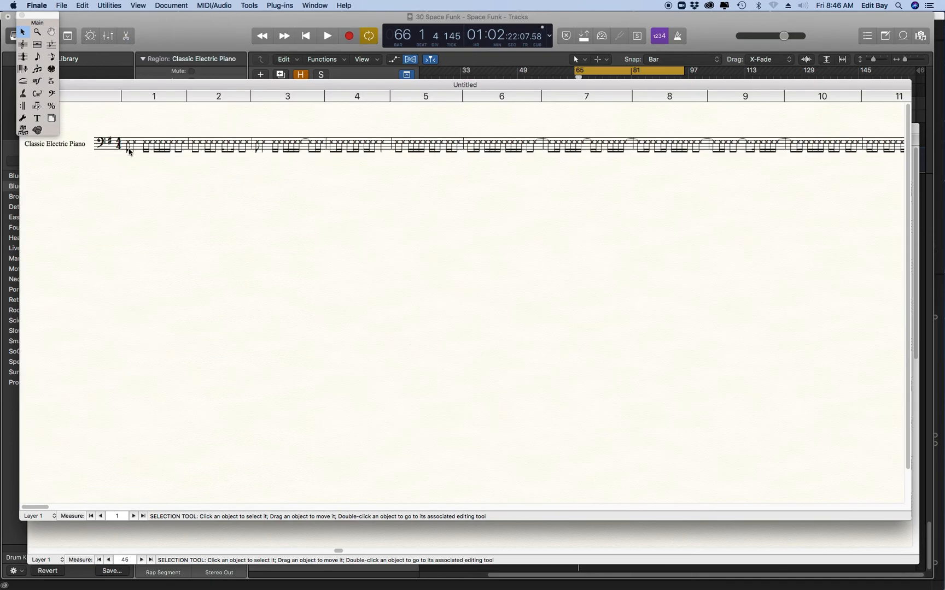
click(137, 5)
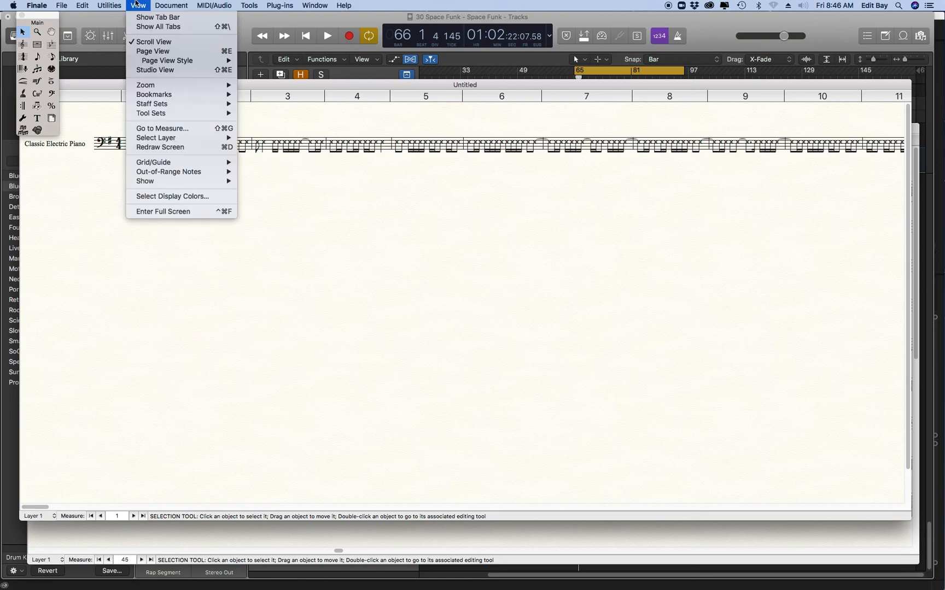
click(141, 53)
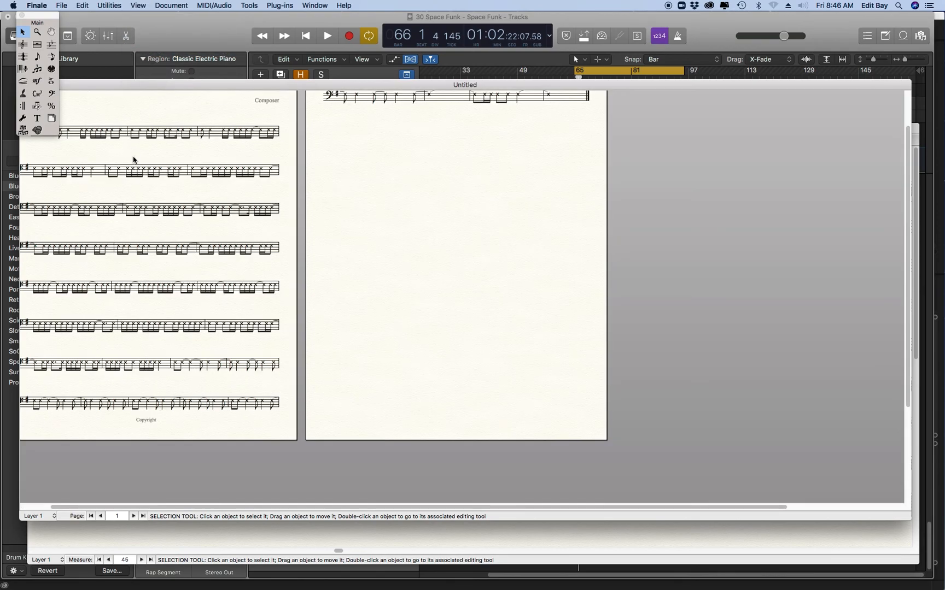
Step: Reposition the untitled score's window and select the whole rap part from measure 1 through the last measure on page 2
drag(207, 87, 226, 79)
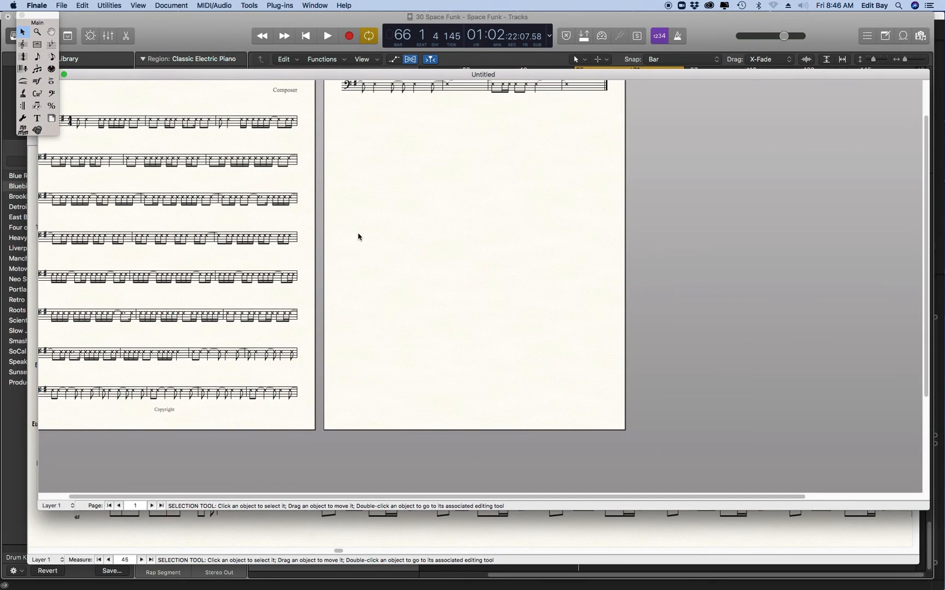
drag(185, 499, 156, 499)
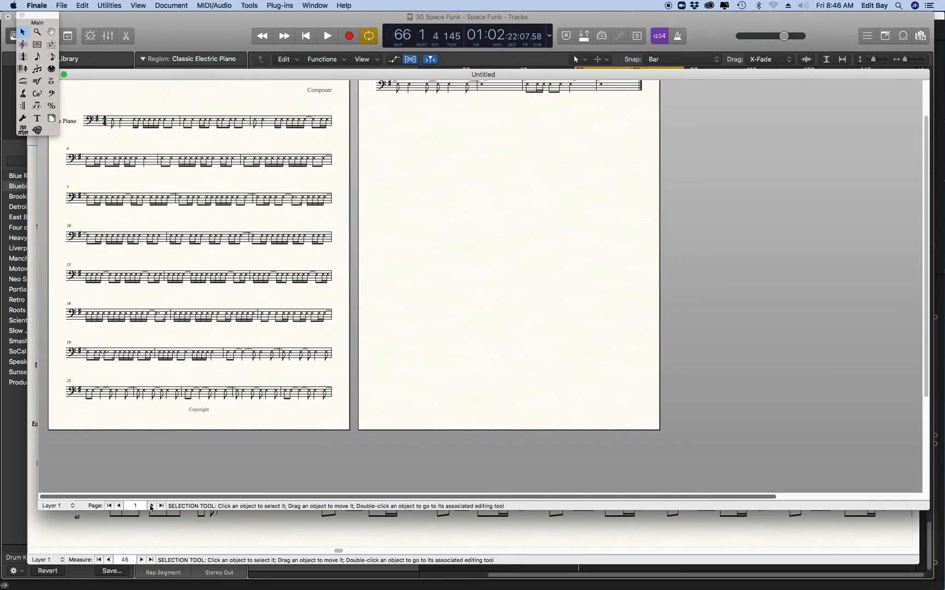
click(122, 134)
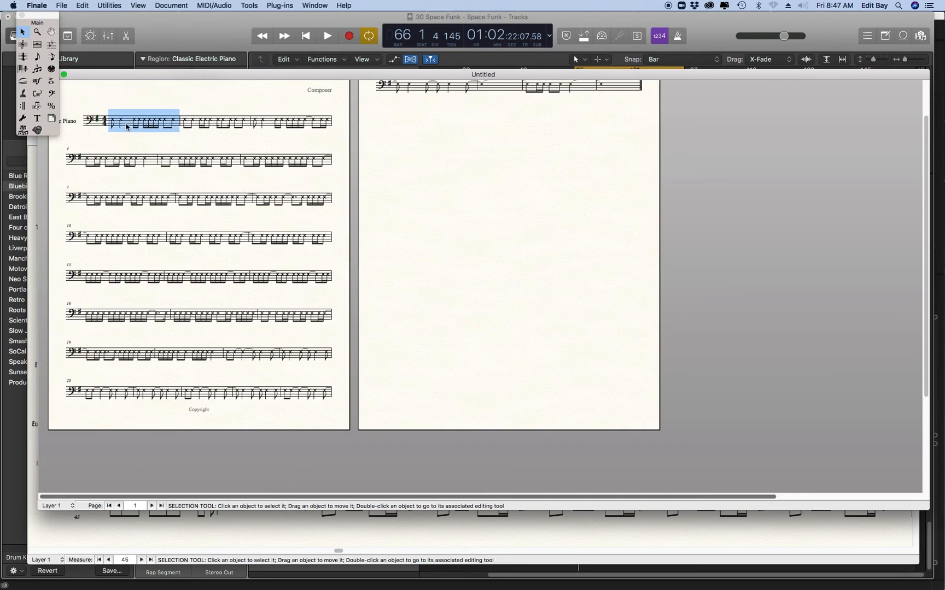
scroll(532, 293, up, 1)
scroll(621, 88, up, 3)
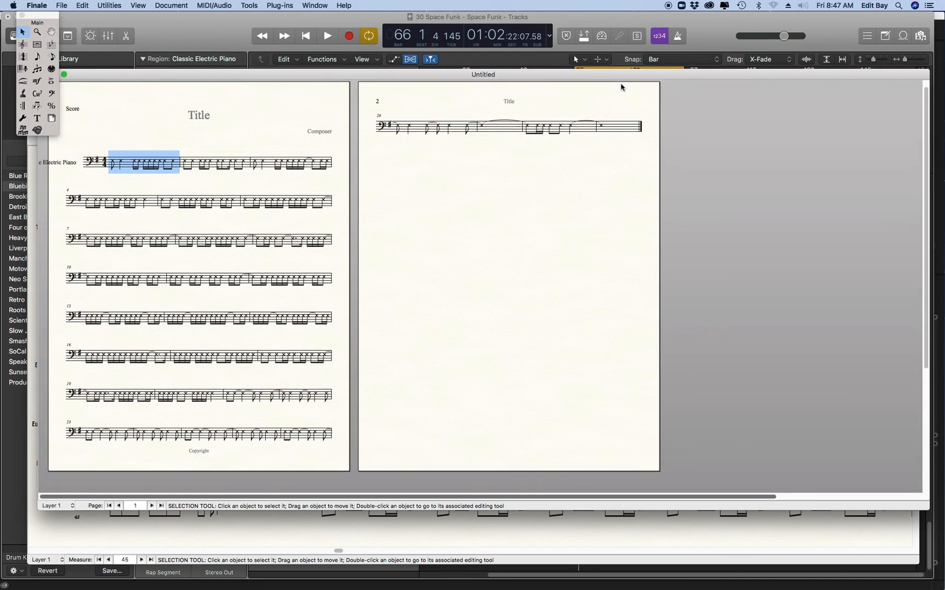
shift+click(610, 126)
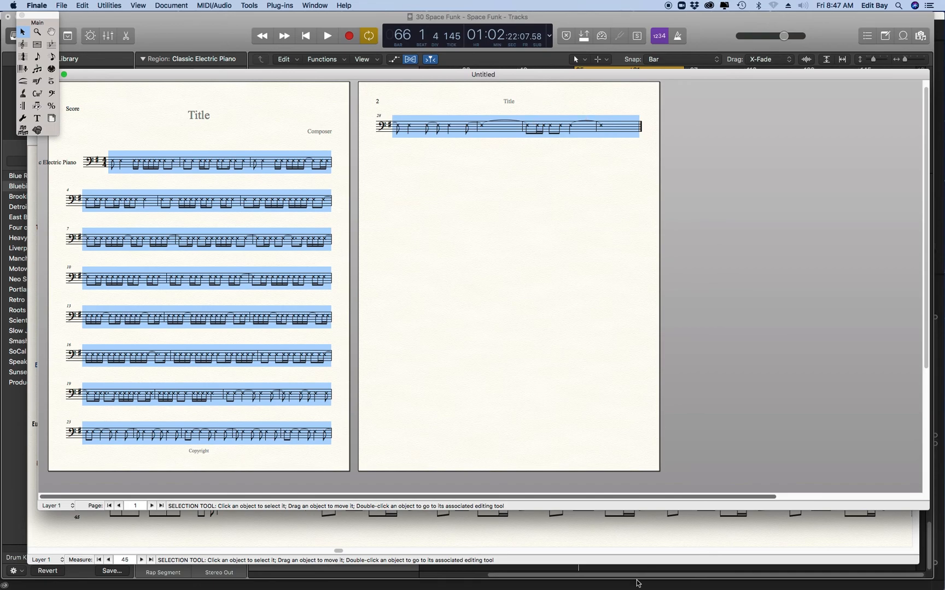
Step: Bring the SpaceFunk score to the front and select measure 48 of the Tenor staff, where the rap begins
click(636, 542)
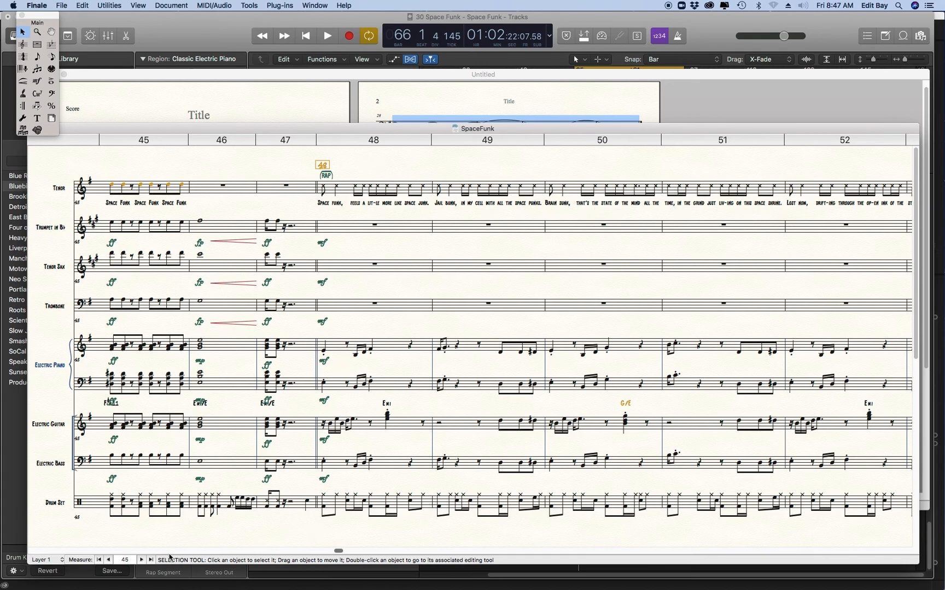
click(140, 561)
click(141, 560)
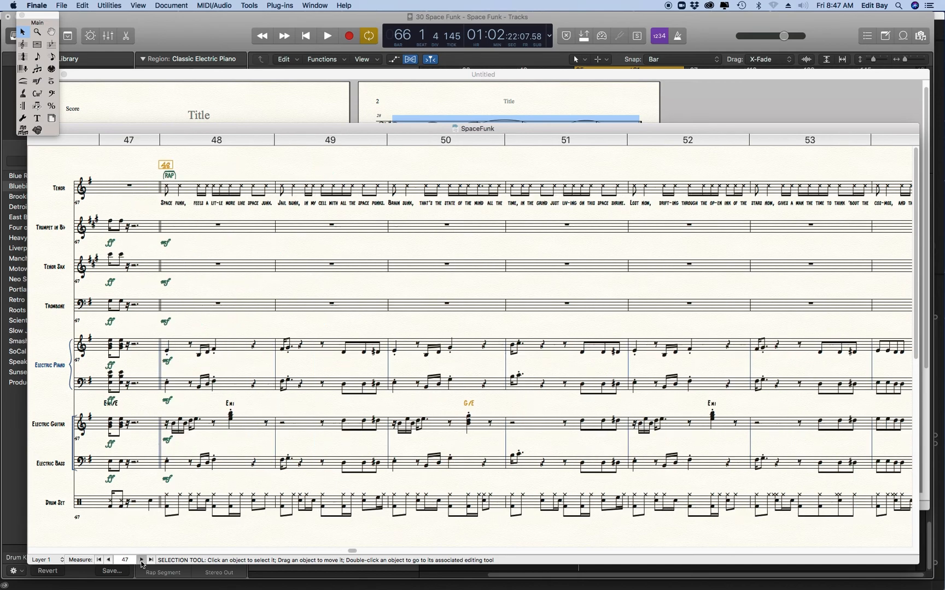
click(141, 560)
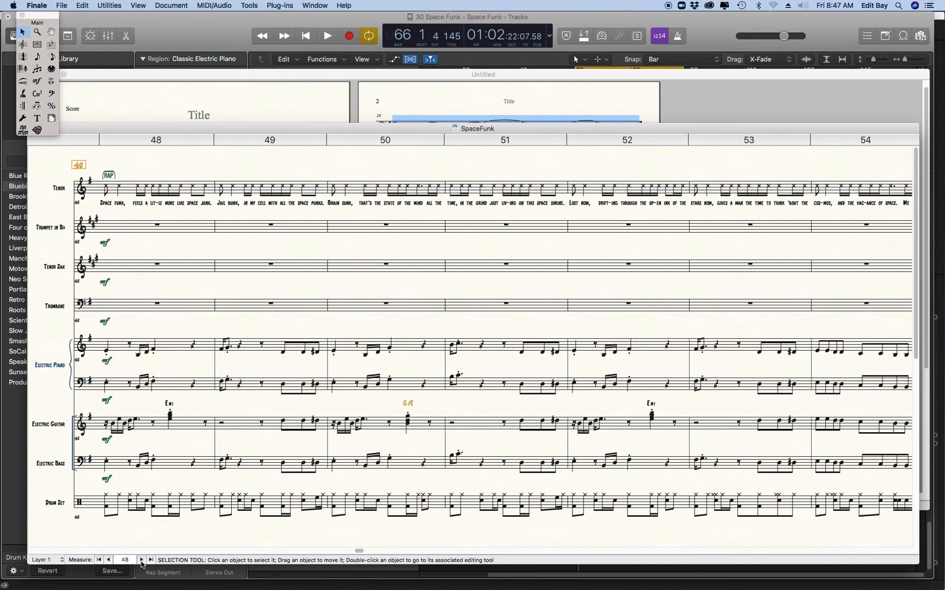
click(109, 560)
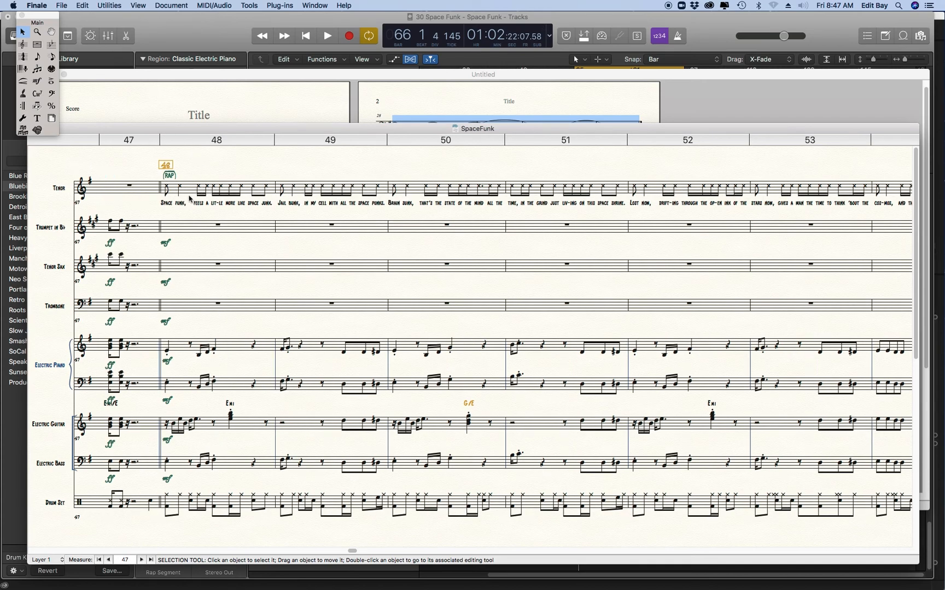
click(185, 198)
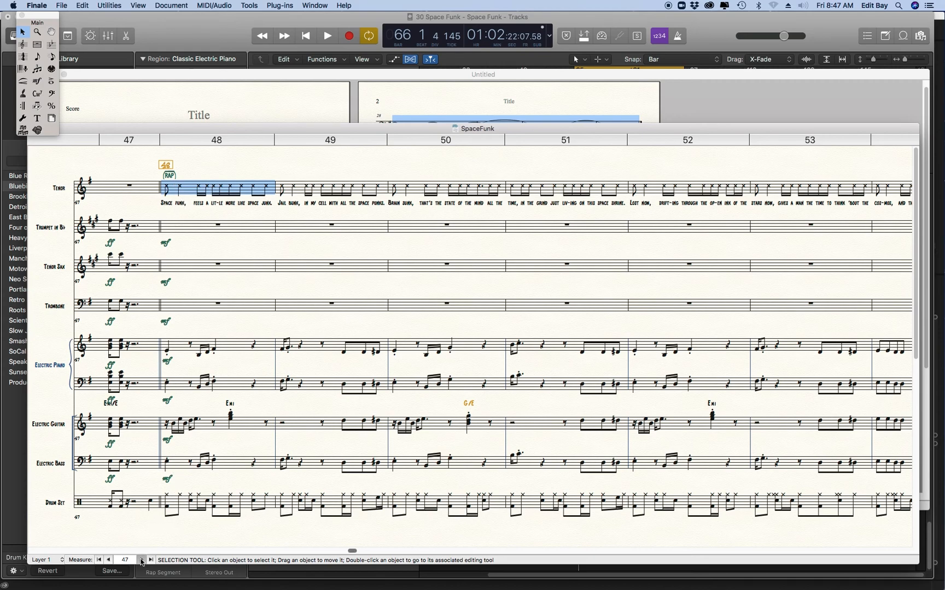
Step: Examine the existing rap passage in the Tenor staff from measure 48 to the End Rap marking
click(142, 560)
click(142, 560)
click(142, 560)
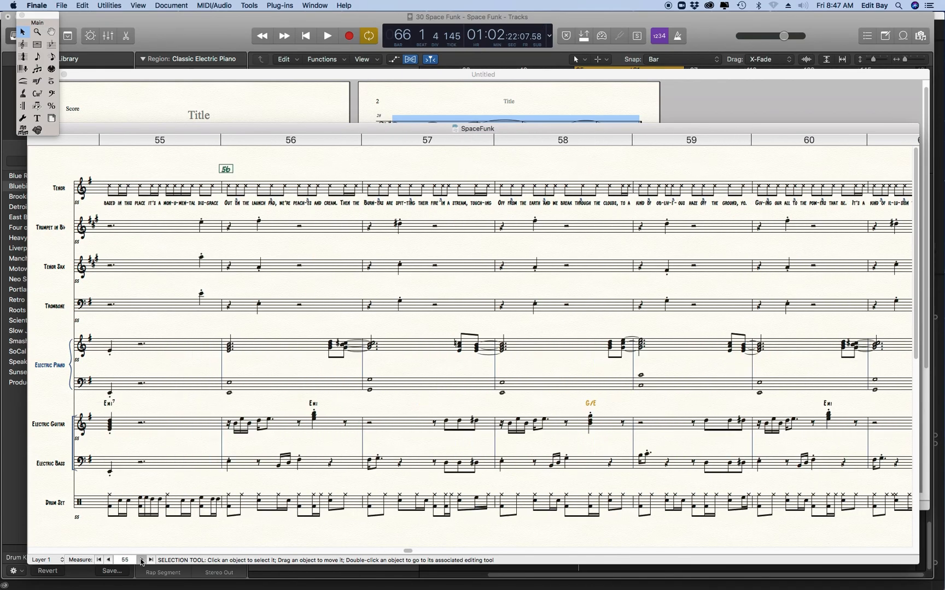
click(141, 559)
click(141, 559)
click(141, 560)
click(142, 560)
click(142, 560)
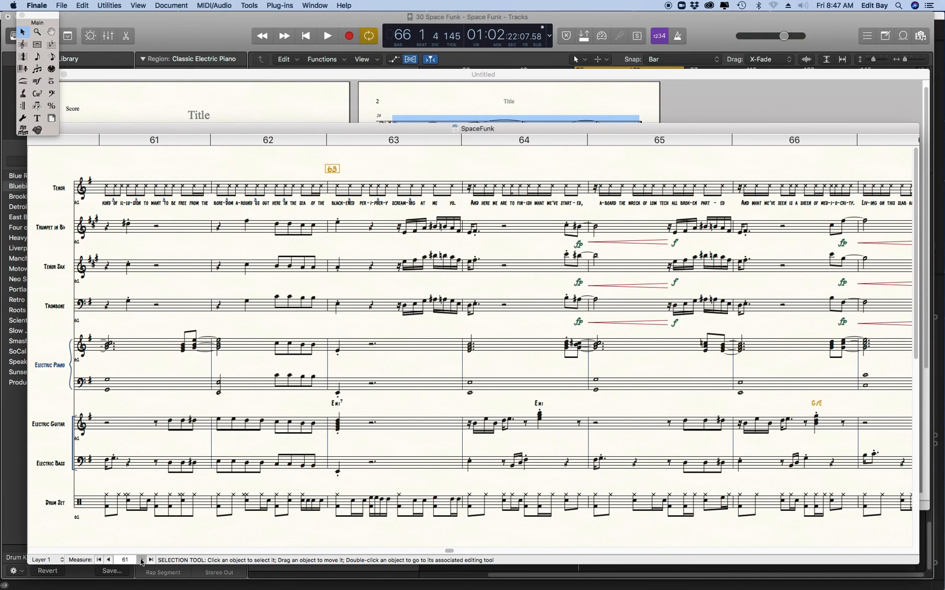
click(141, 559)
click(142, 560)
click(141, 560)
click(142, 560)
click(142, 560)
click(142, 560)
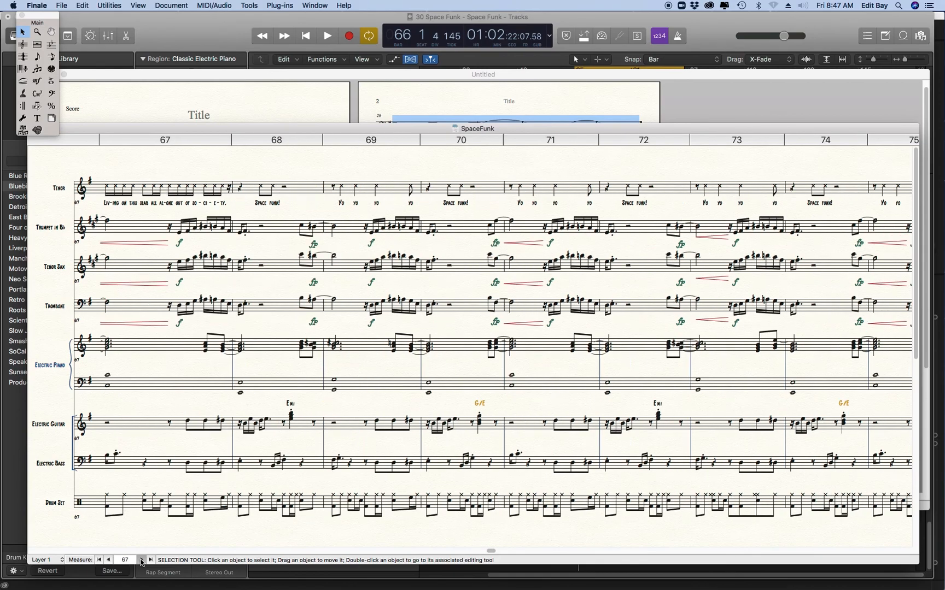
click(142, 559)
click(142, 560)
click(141, 560)
click(141, 560)
click(142, 560)
click(141, 559)
click(142, 560)
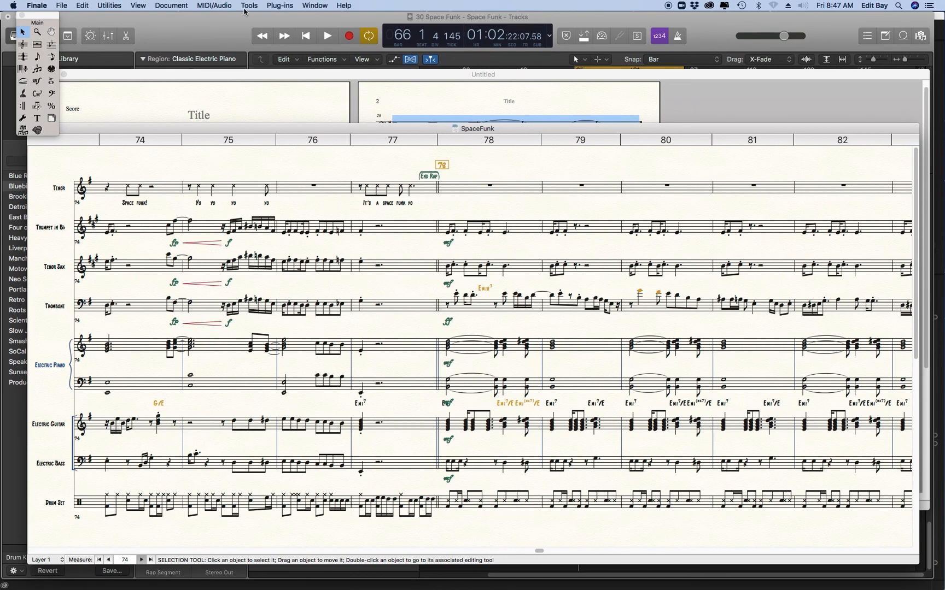
click(142, 559)
click(141, 560)
click(142, 560)
click(142, 559)
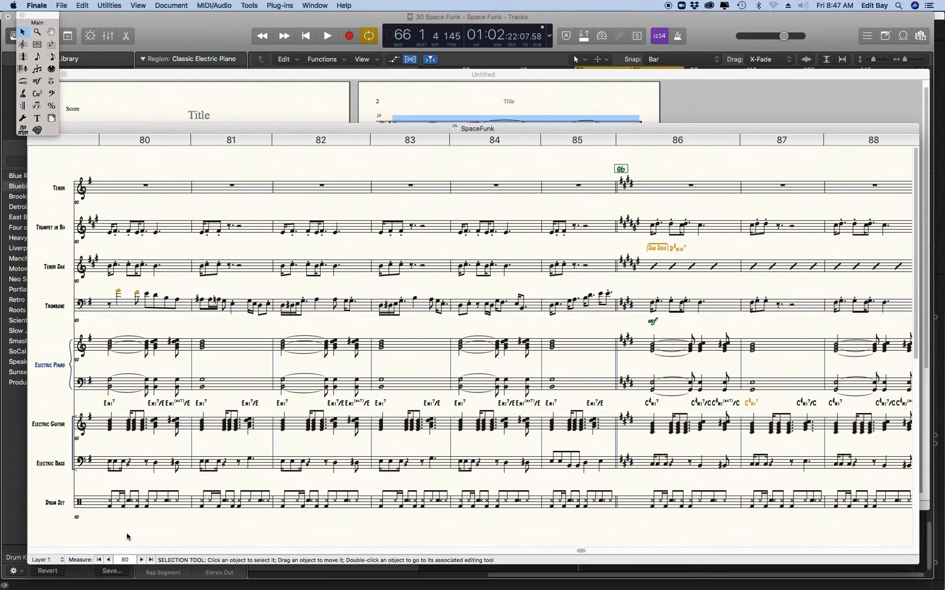
click(109, 560)
click(109, 559)
click(110, 560)
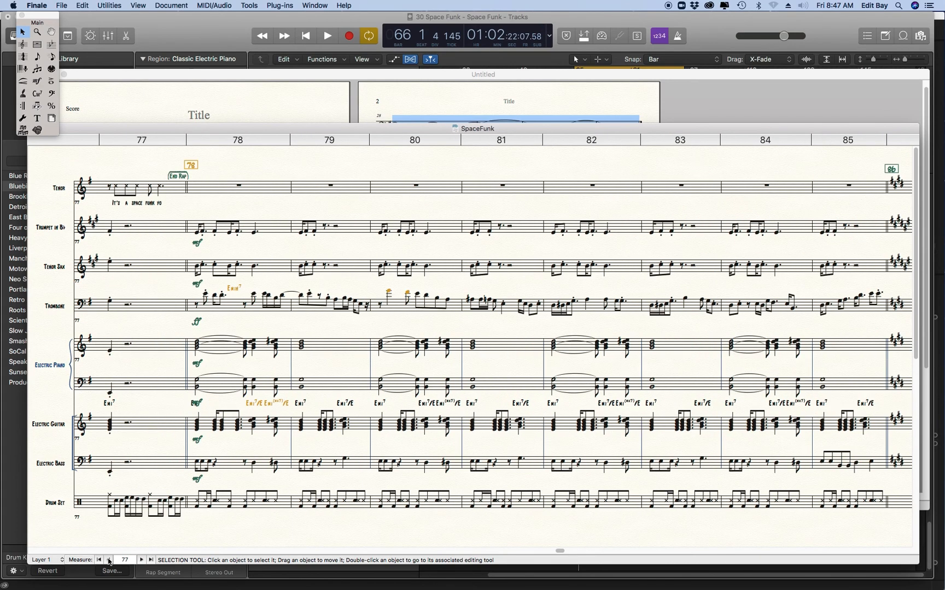
click(109, 560)
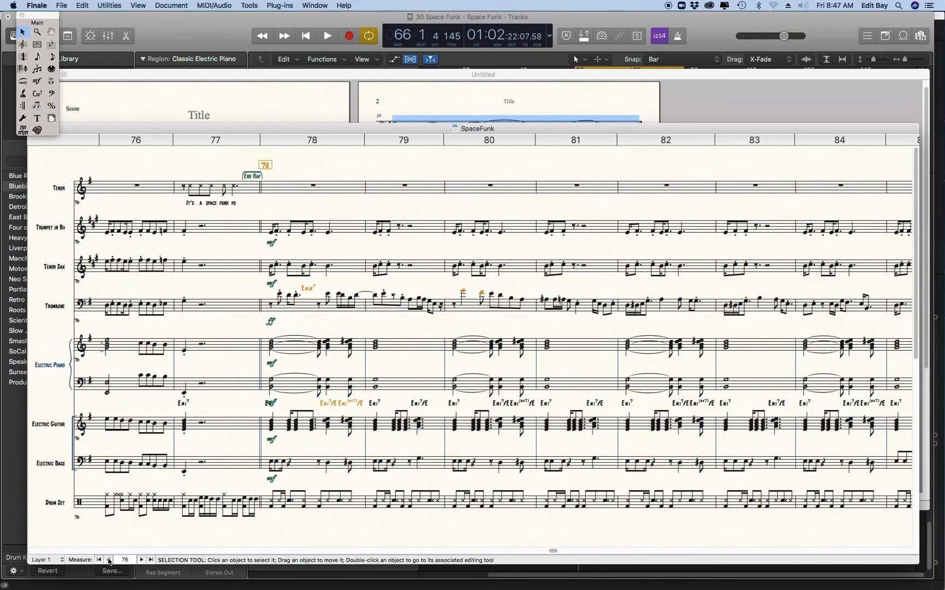
Step: Place the X-notehead rap part in the Tenor staff from measure 48 and transpose it up diatonically by an octave
key(super+z)
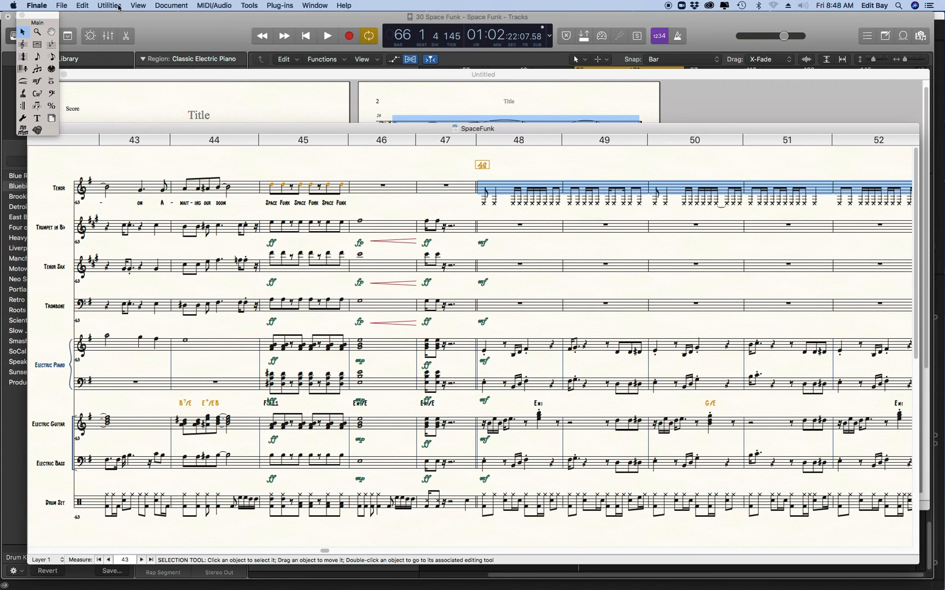
click(119, 8)
click(125, 21)
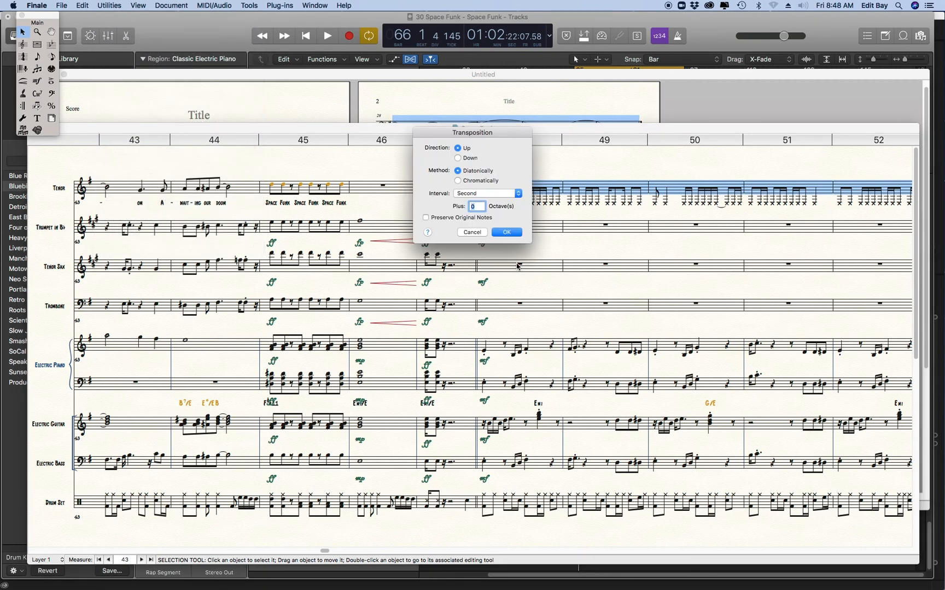
click(481, 194)
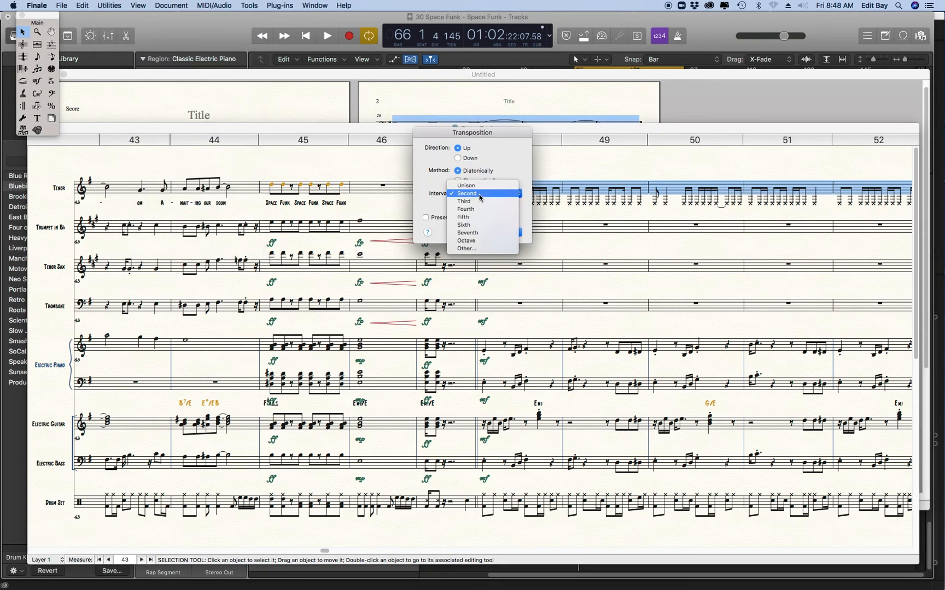
click(478, 243)
click(512, 234)
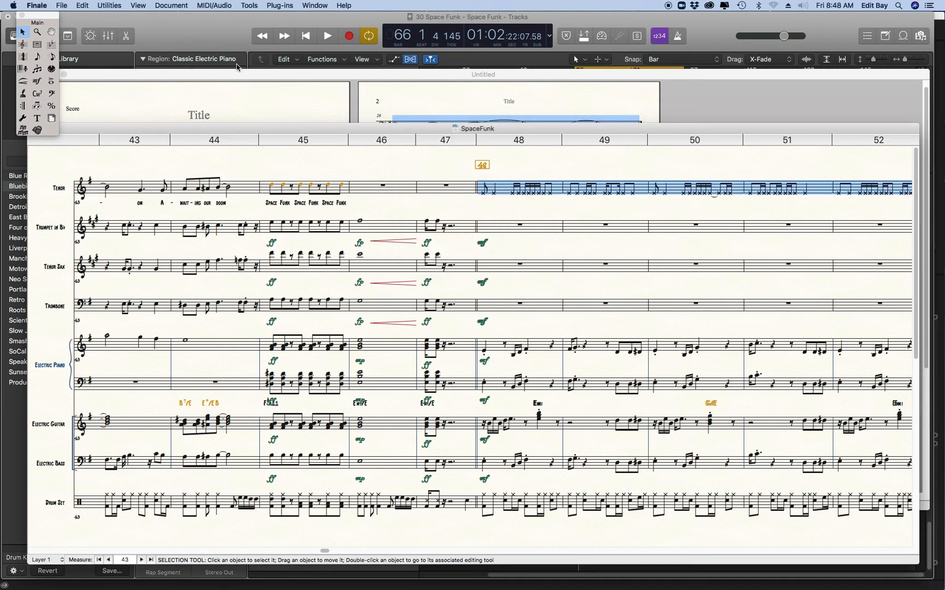
Step: Transpose the selected Tenor rap notes up diatonically by a sixth
click(118, 5)
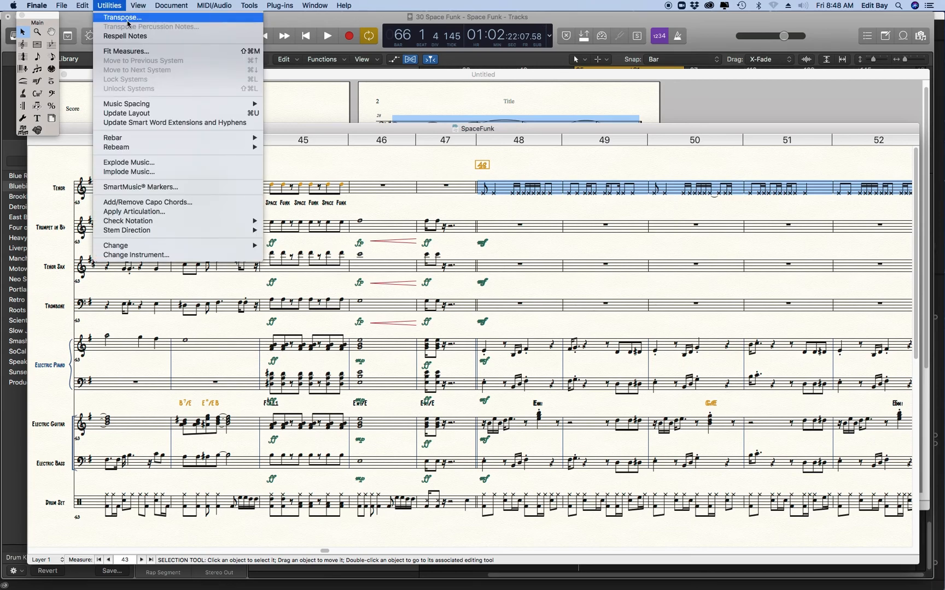
click(128, 19)
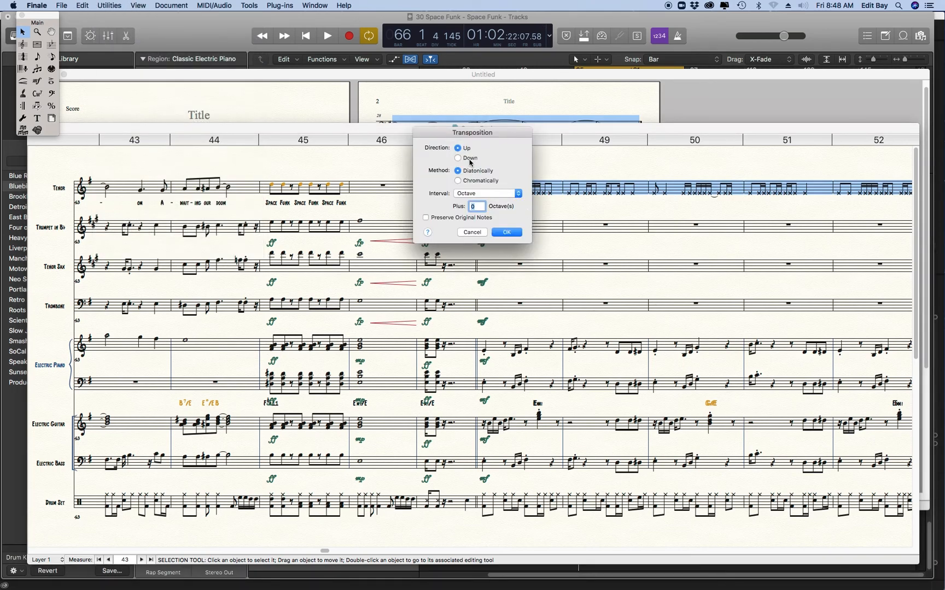
click(479, 193)
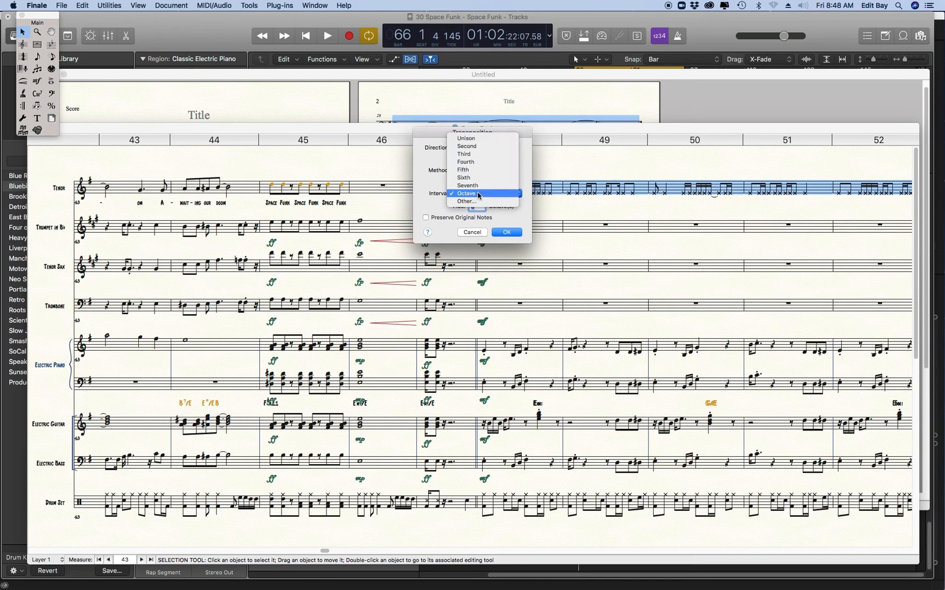
click(479, 177)
click(505, 232)
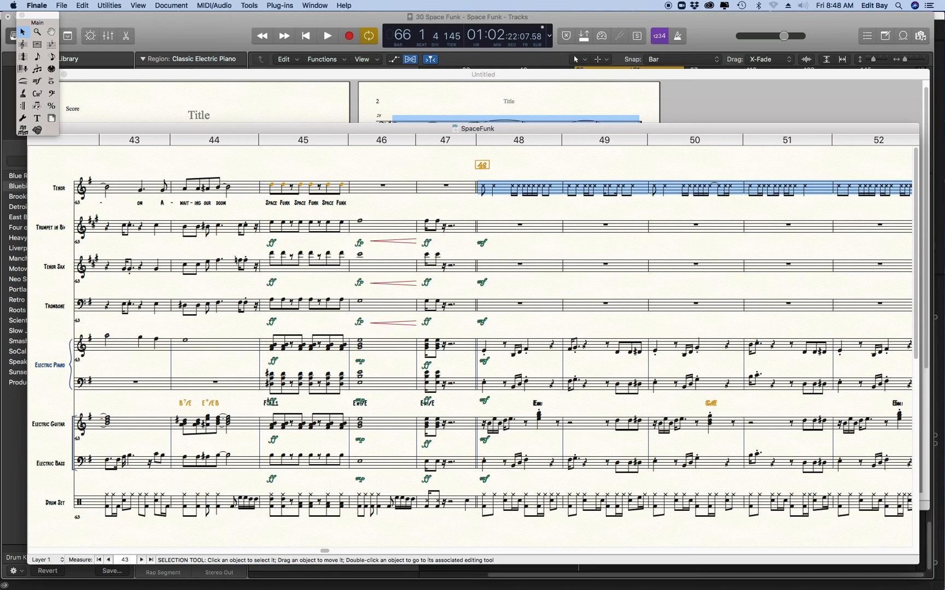
Step: Play the SpaceFunk score from measure 47 into the rap passage to hear the Tenor part, and stop playback
drag(421, 14, 165, 44)
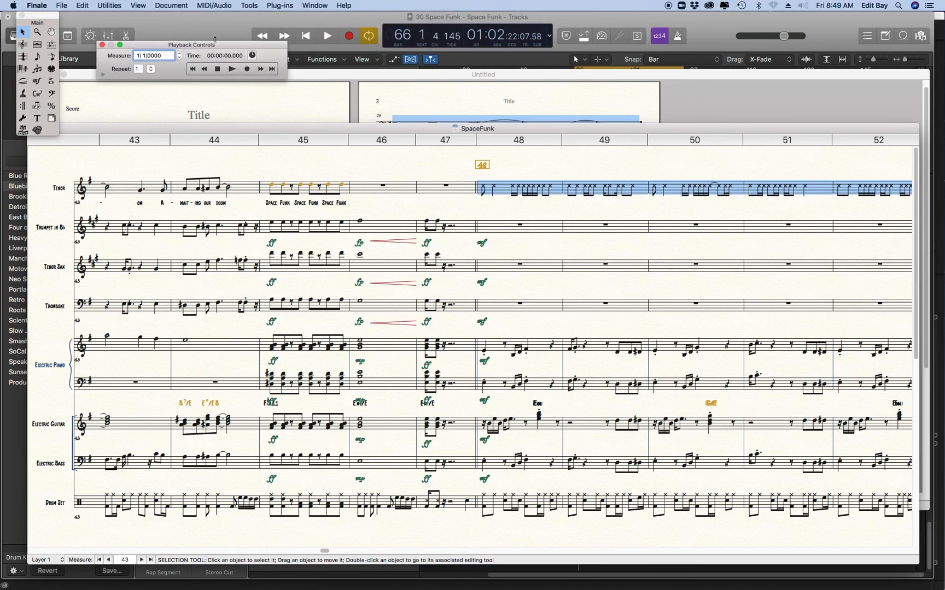
click(215, 5)
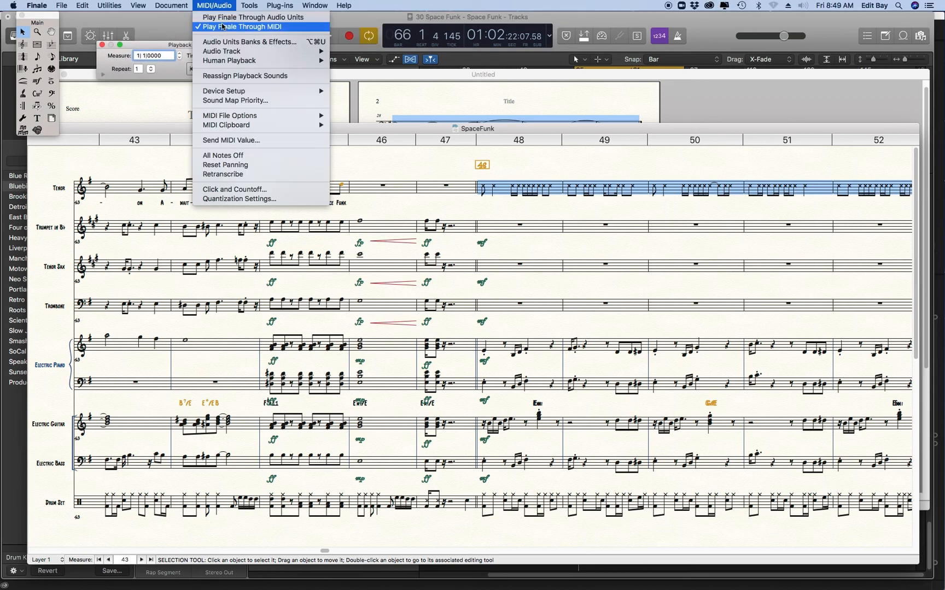
click(170, 47)
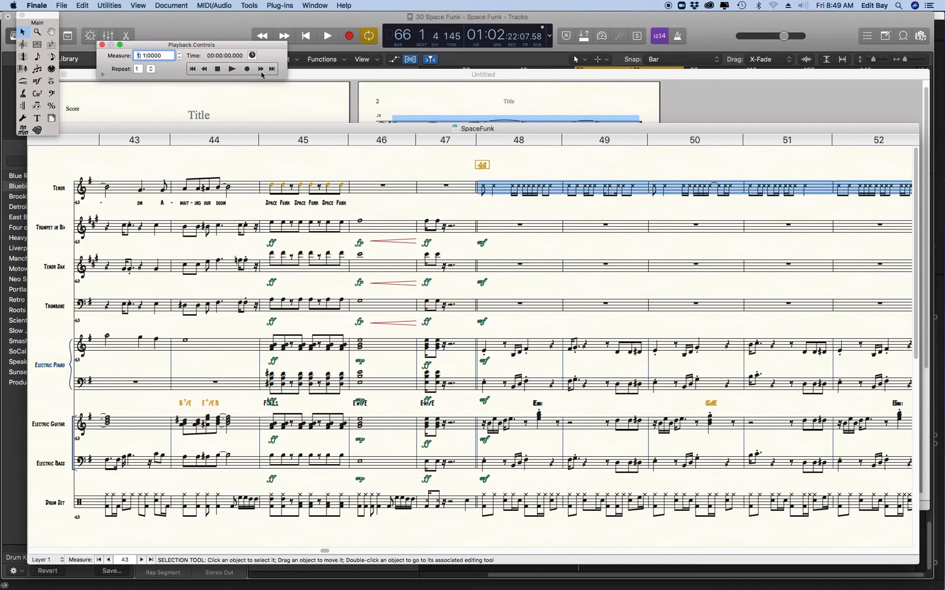
text(47)
key(space)
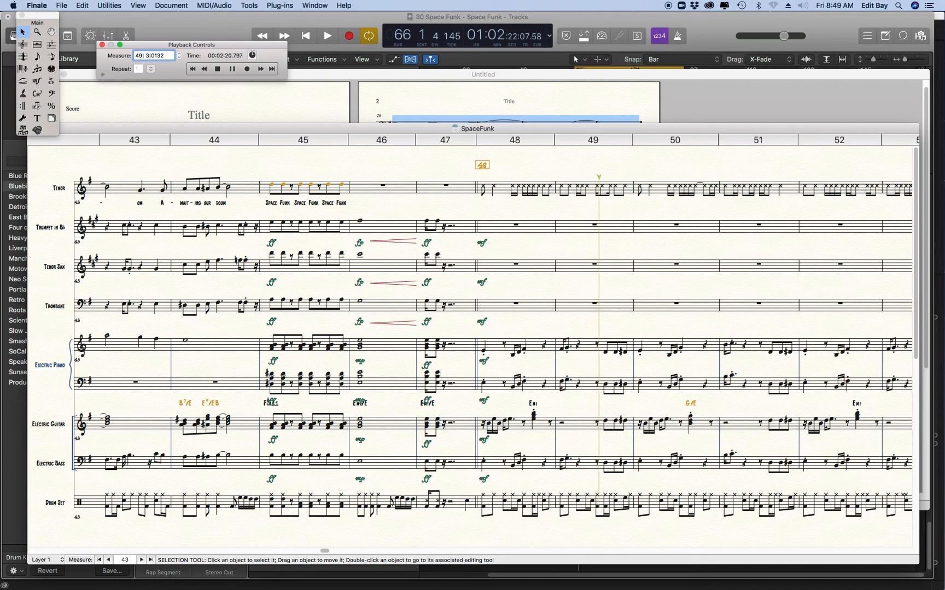
click(216, 70)
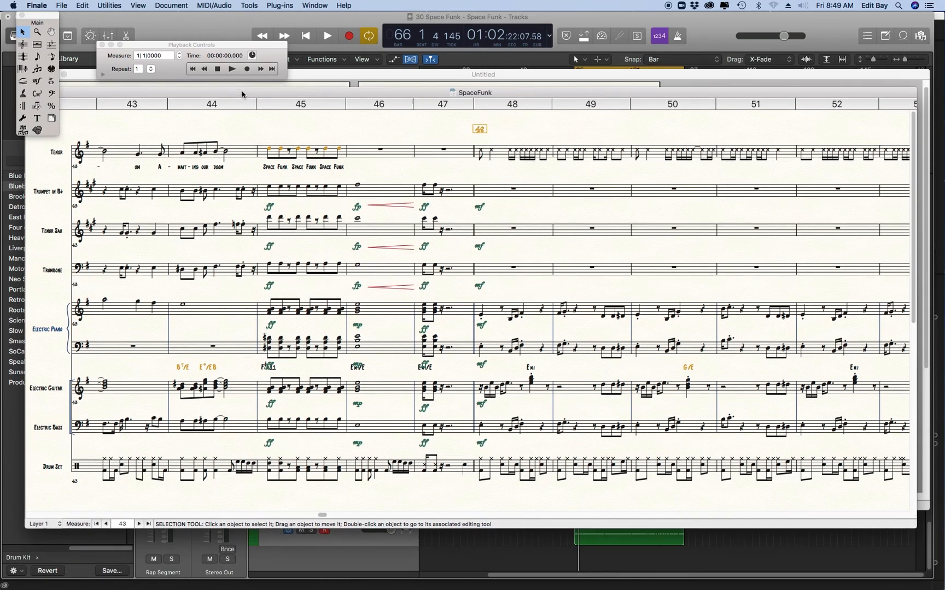
Step: Move the Tenor staff's rap notes in measures 48 through 78 from Layer 1 into Layer 4
drag(246, 131, 249, 104)
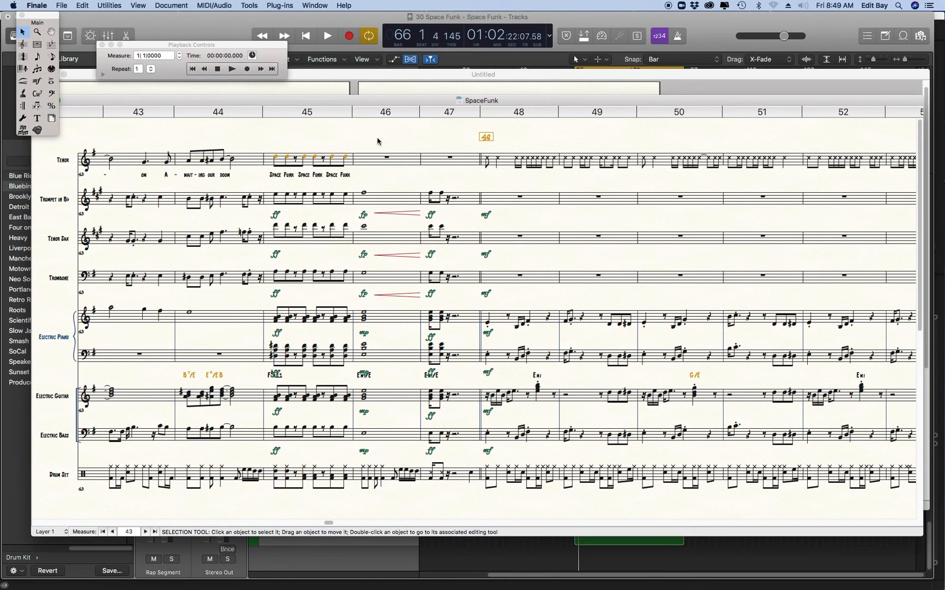
click(505, 166)
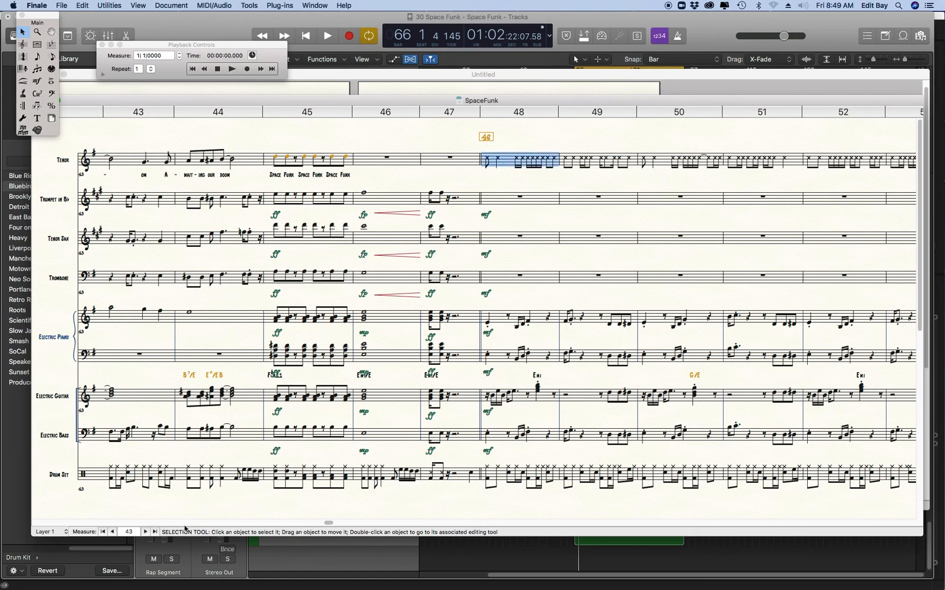
click(146, 531)
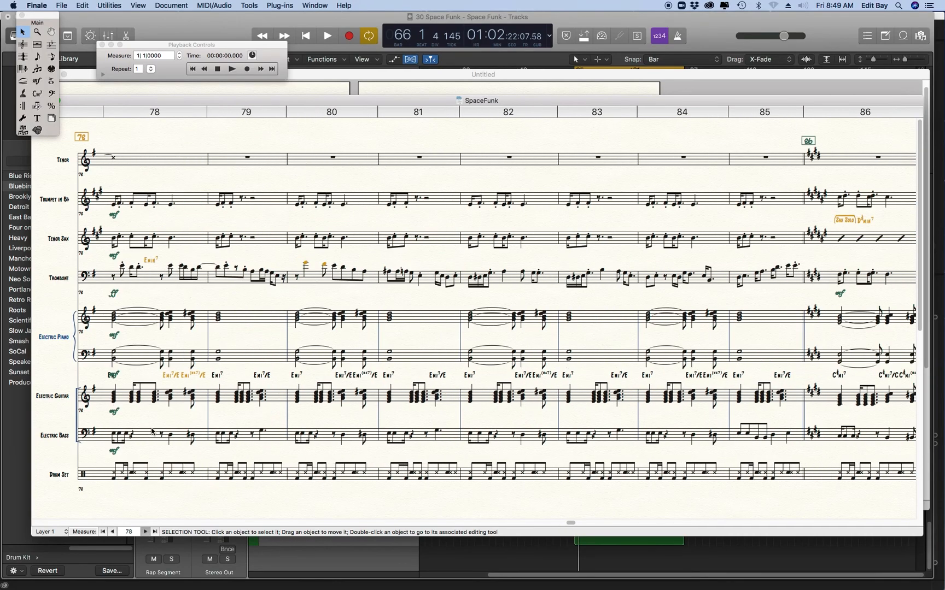
click(113, 531)
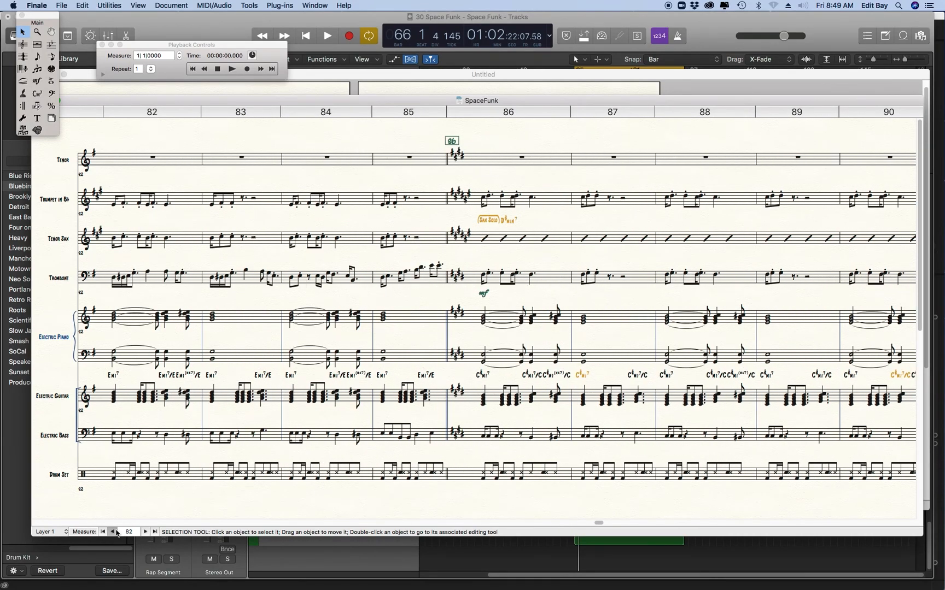
click(114, 531)
click(115, 532)
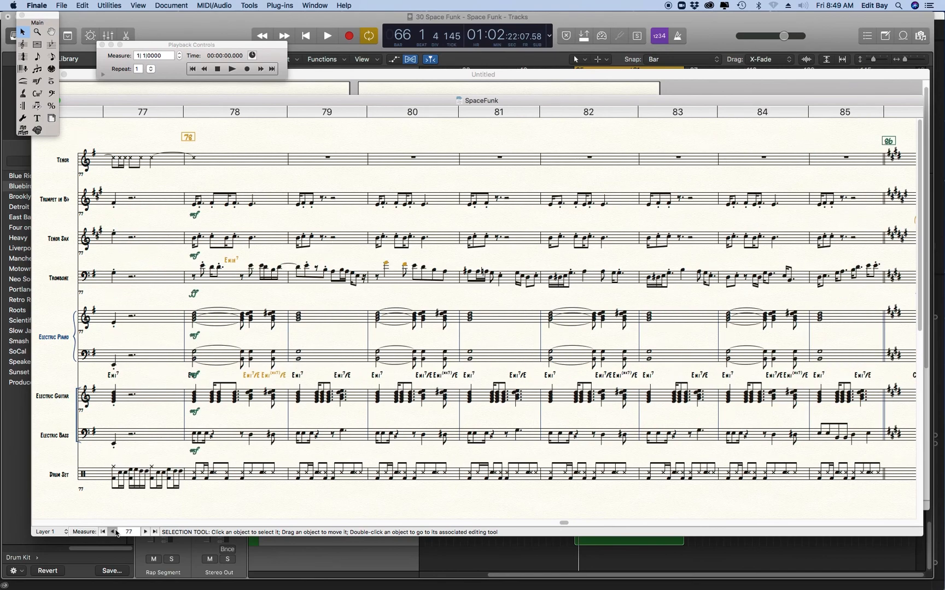
click(114, 531)
shift+click(291, 163)
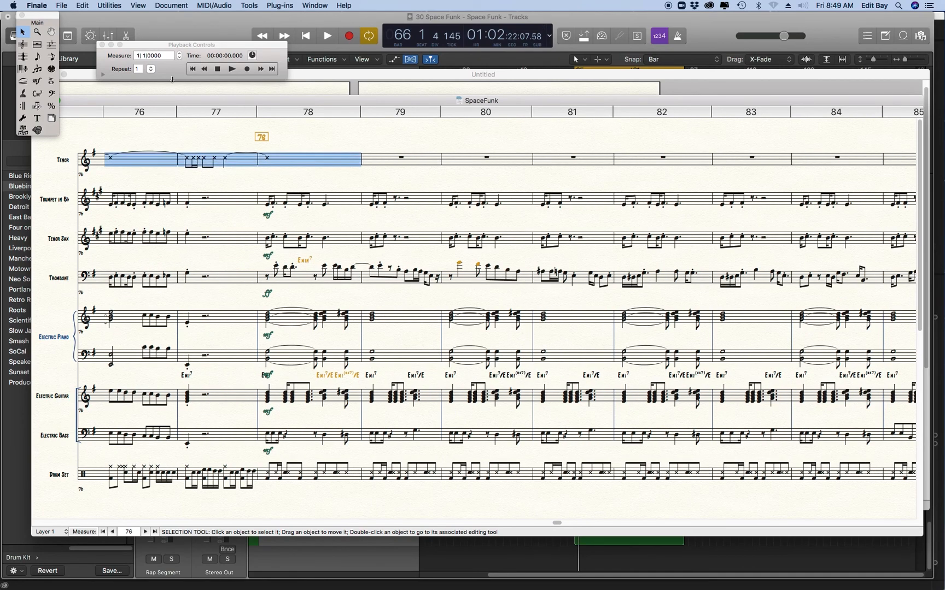
click(82, 6)
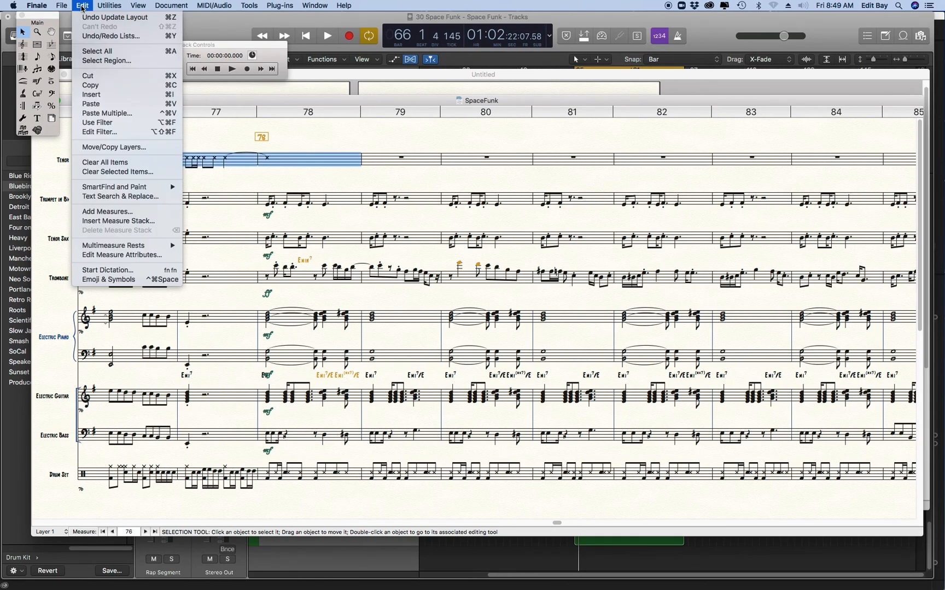
click(118, 147)
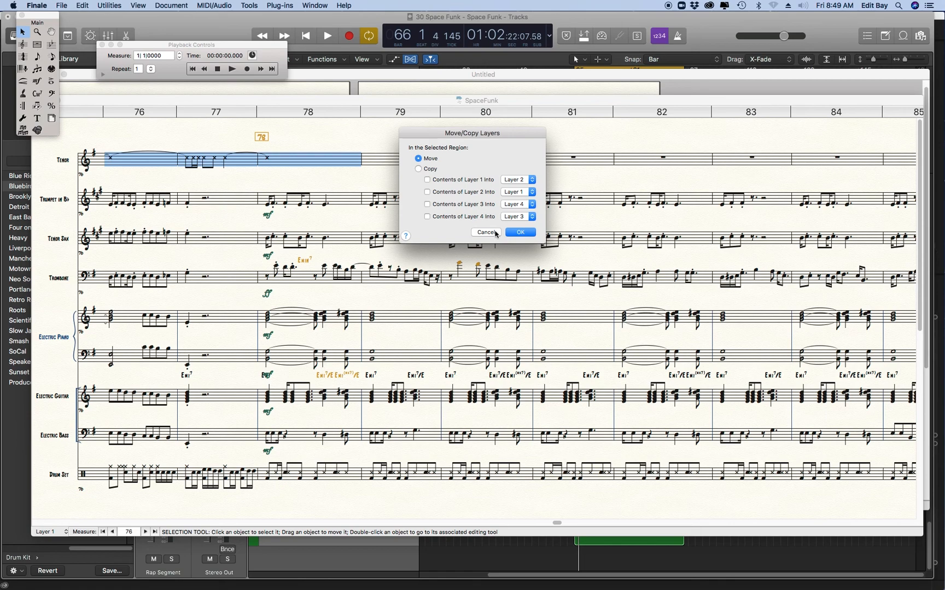
click(507, 181)
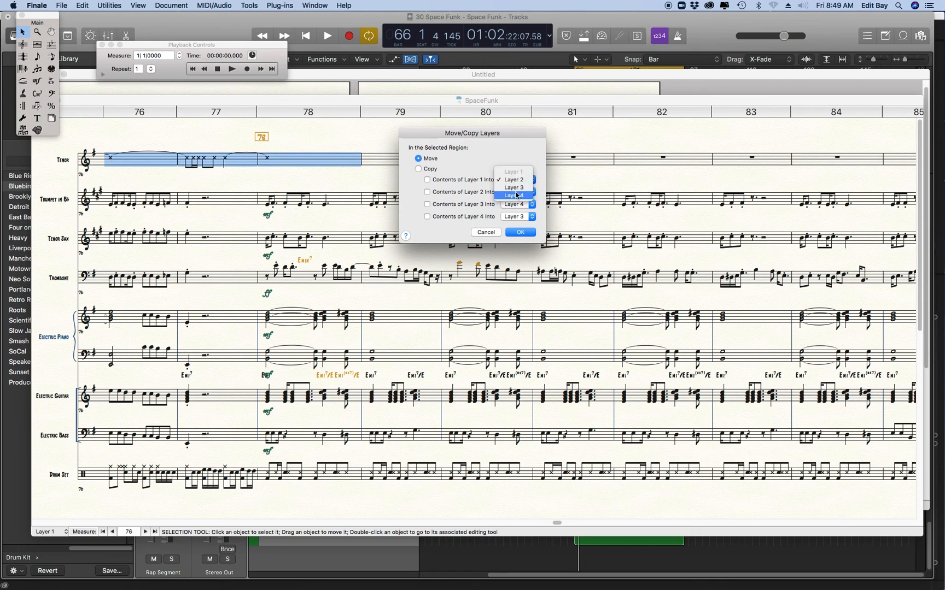
click(517, 199)
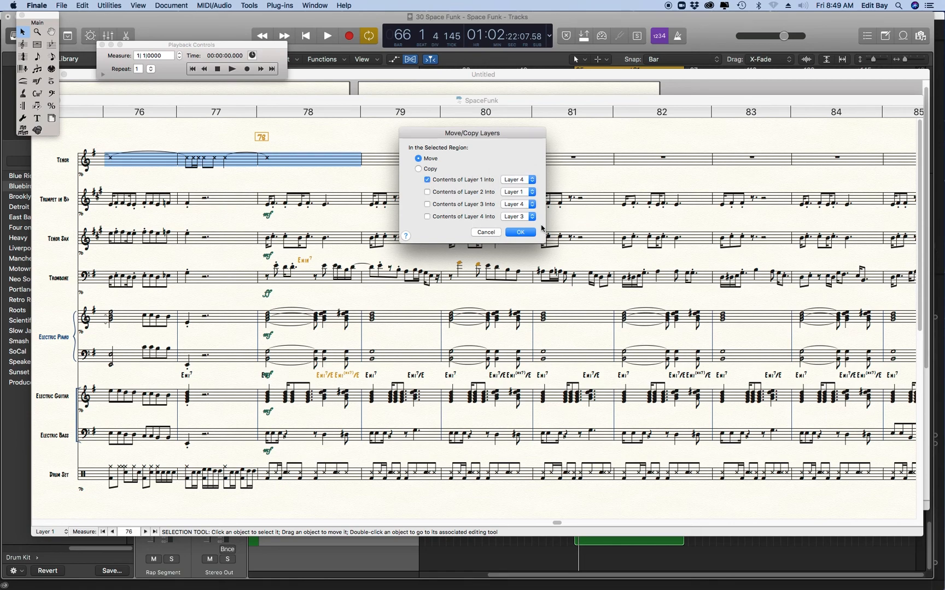
click(528, 232)
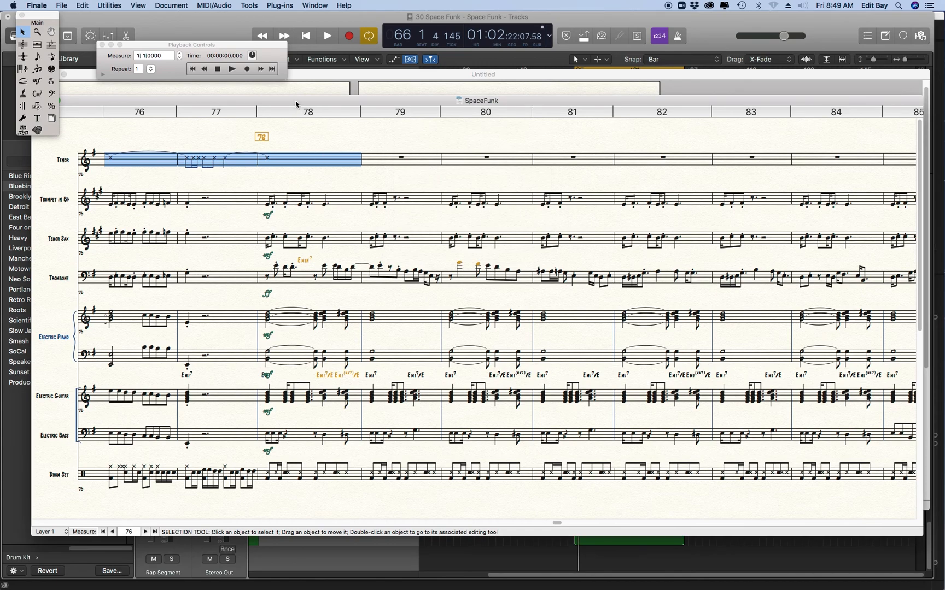
Step: Turn off Playback for Layer 4 in the document's layer options and apply the change
click(171, 6)
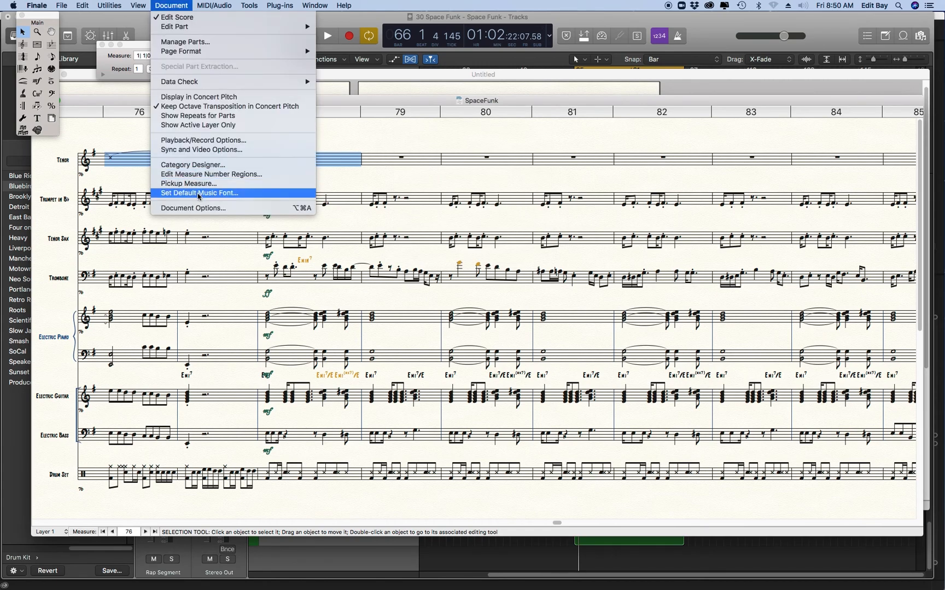
click(202, 209)
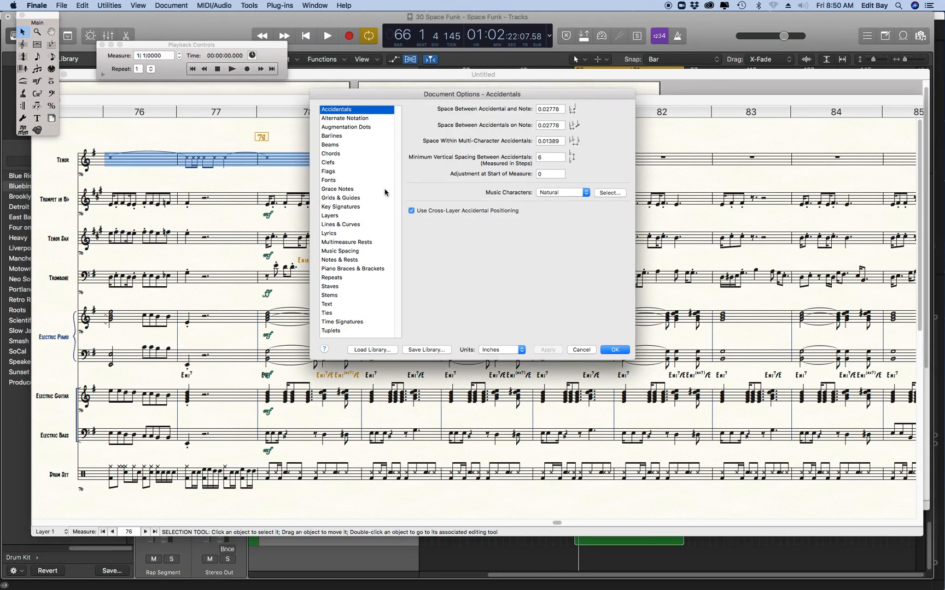
click(342, 216)
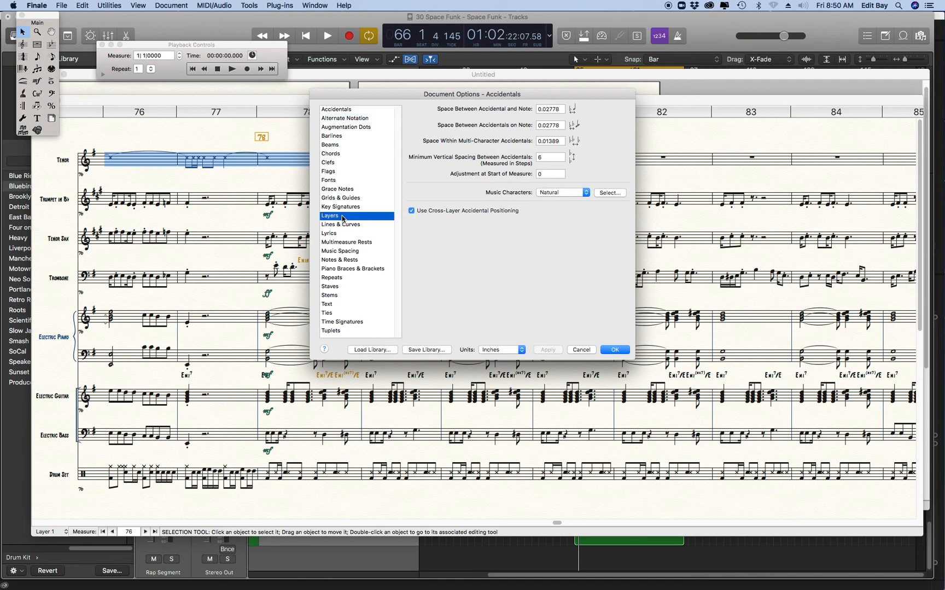
click(464, 111)
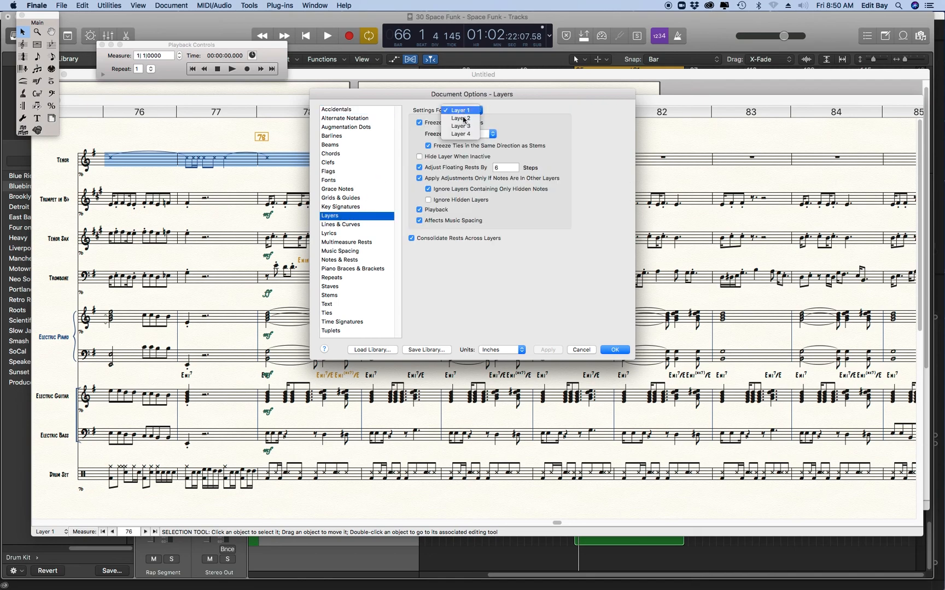
click(465, 139)
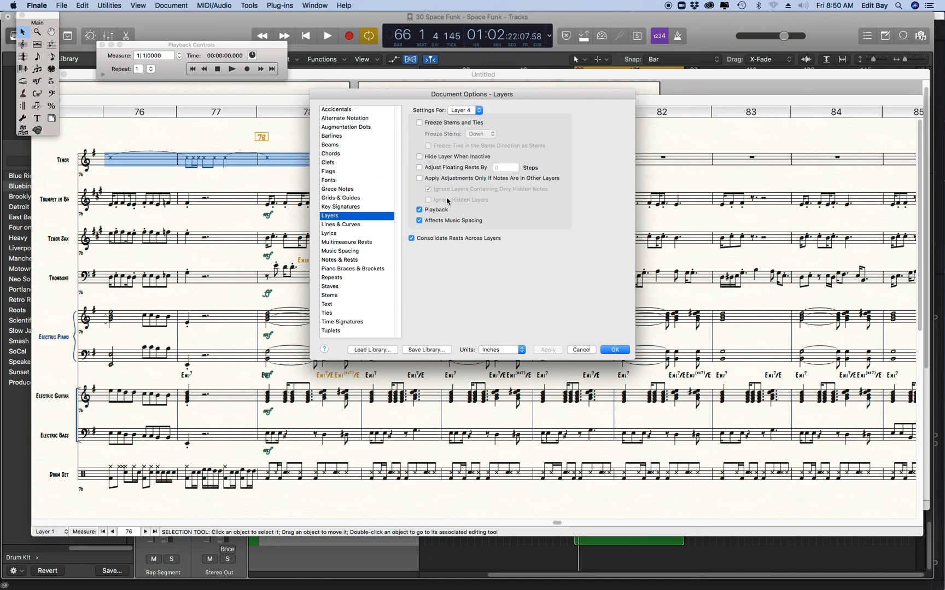
click(420, 210)
click(549, 351)
click(615, 351)
Step: Examine the Tenor rap passage backwards from its ending around measure 78 to the sung measures before measure 48
click(113, 532)
click(113, 532)
click(113, 532)
click(113, 533)
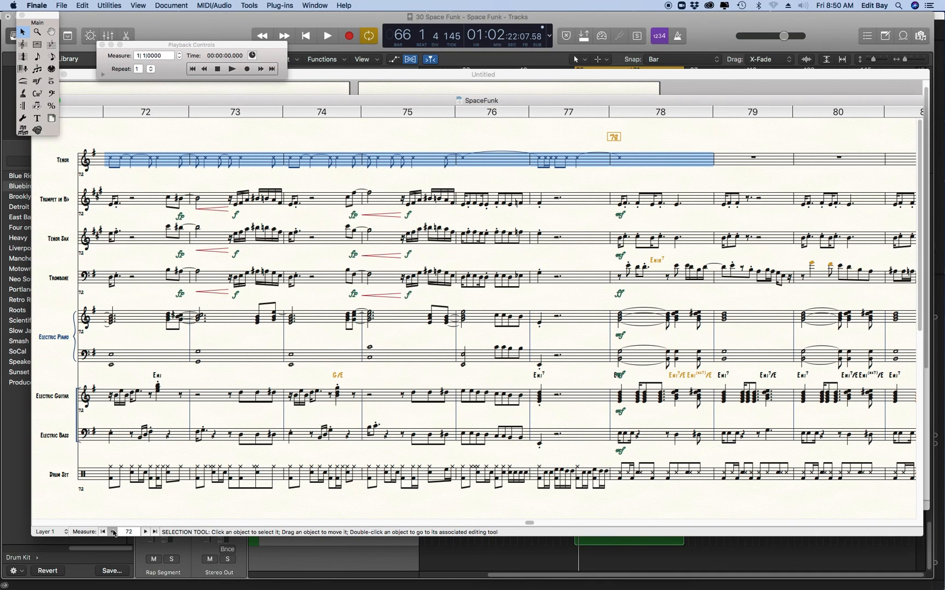
click(113, 533)
click(113, 533)
click(113, 532)
click(114, 533)
click(113, 532)
click(113, 532)
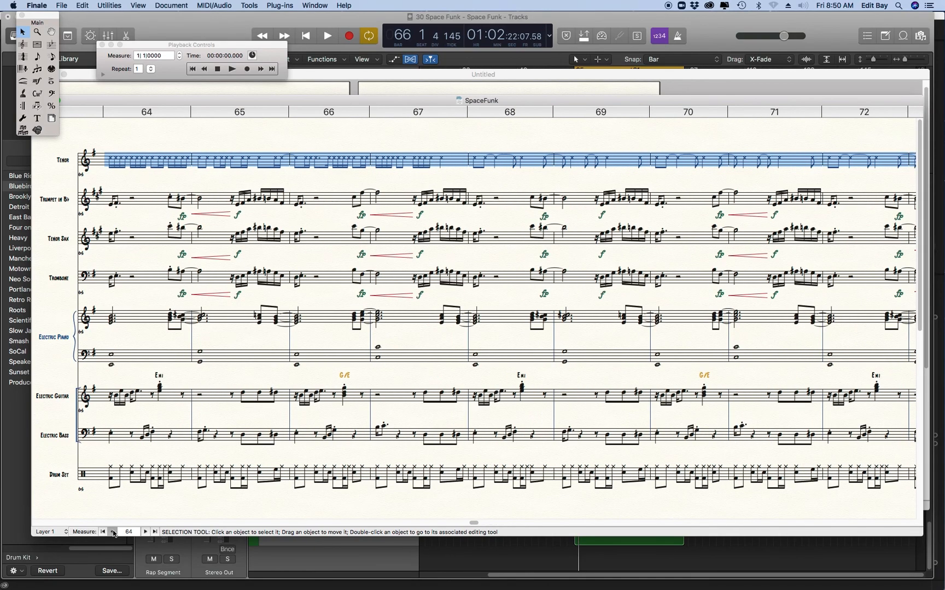
click(113, 532)
click(113, 532)
click(113, 532)
click(113, 532)
click(113, 531)
click(113, 532)
click(113, 532)
click(113, 532)
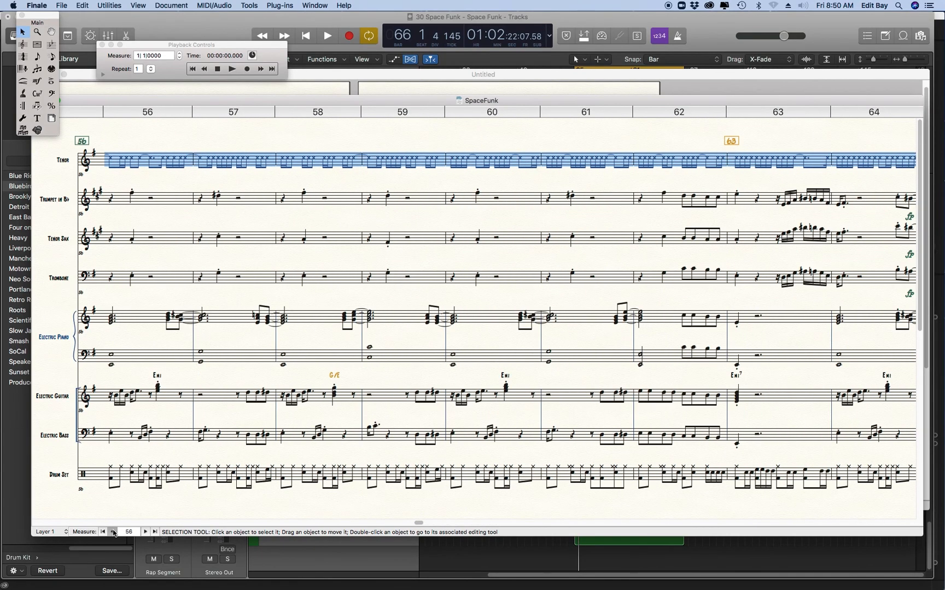
click(113, 532)
click(113, 532)
click(113, 532)
click(113, 532)
click(113, 532)
click(113, 532)
click(114, 532)
click(114, 532)
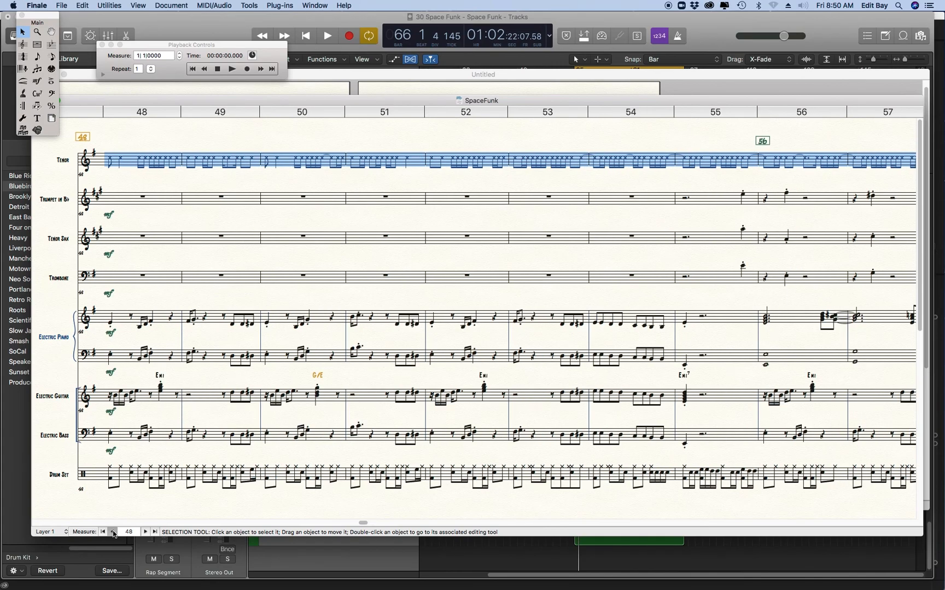
click(113, 531)
click(113, 532)
click(113, 532)
click(113, 532)
click(113, 532)
click(113, 532)
click(113, 532)
click(113, 532)
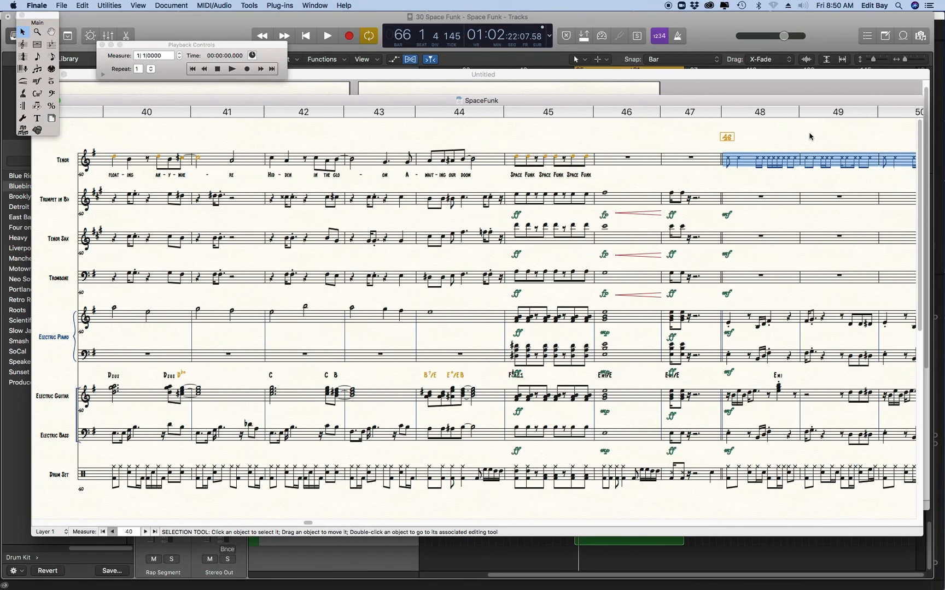
click(113, 532)
click(113, 532)
click(113, 532)
click(113, 532)
click(113, 532)
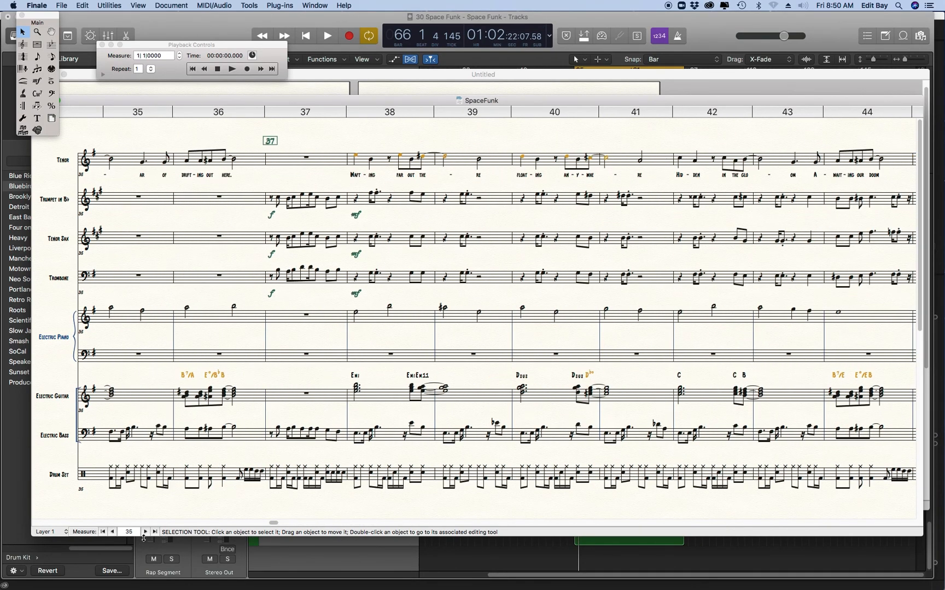
Step: Play the score from measure 47 to check the Layer 4 rap notes during playback, and stop it
click(146, 532)
click(145, 532)
click(146, 532)
click(145, 532)
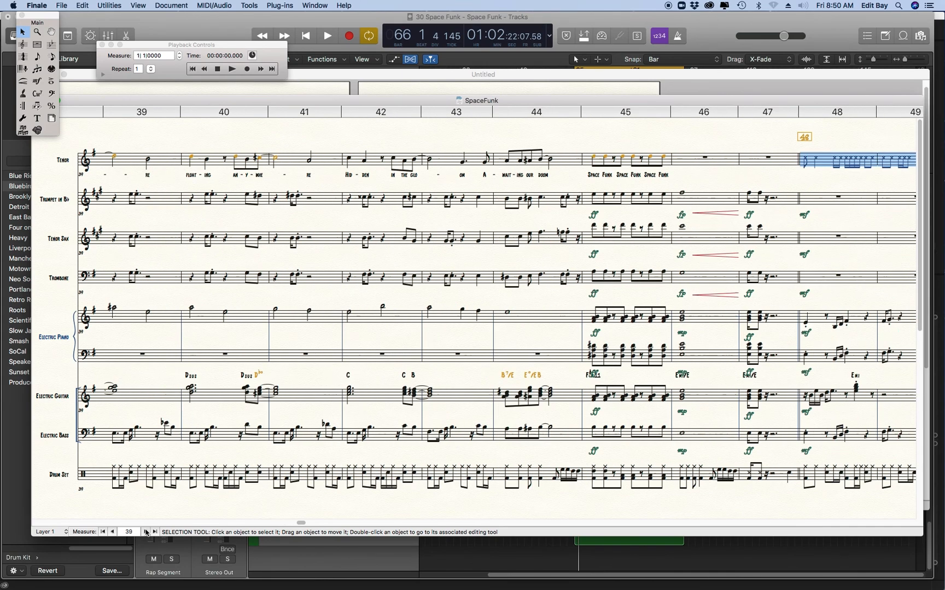
click(146, 532)
click(146, 532)
click(146, 532)
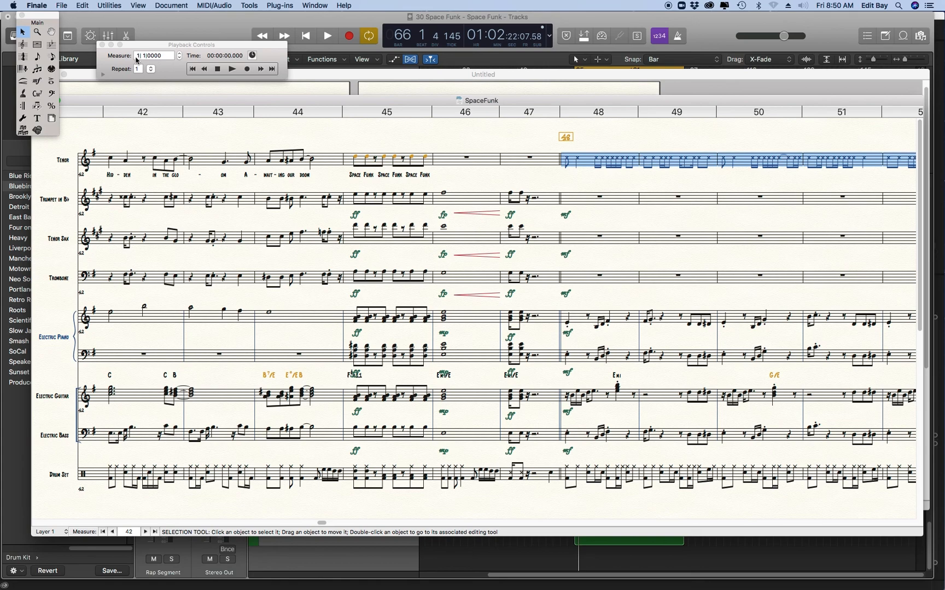
click(139, 56)
text(47)
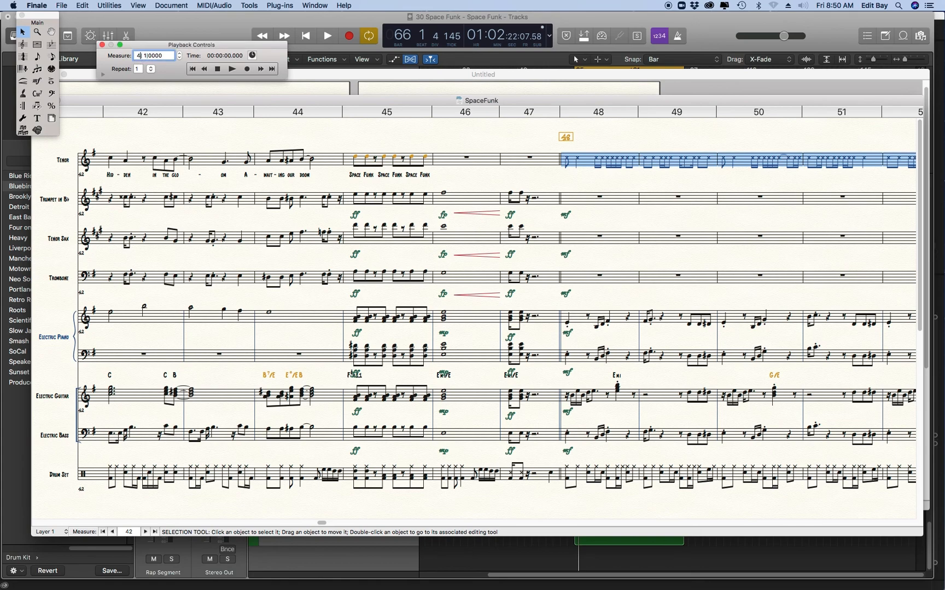
key(Return)
key(space)
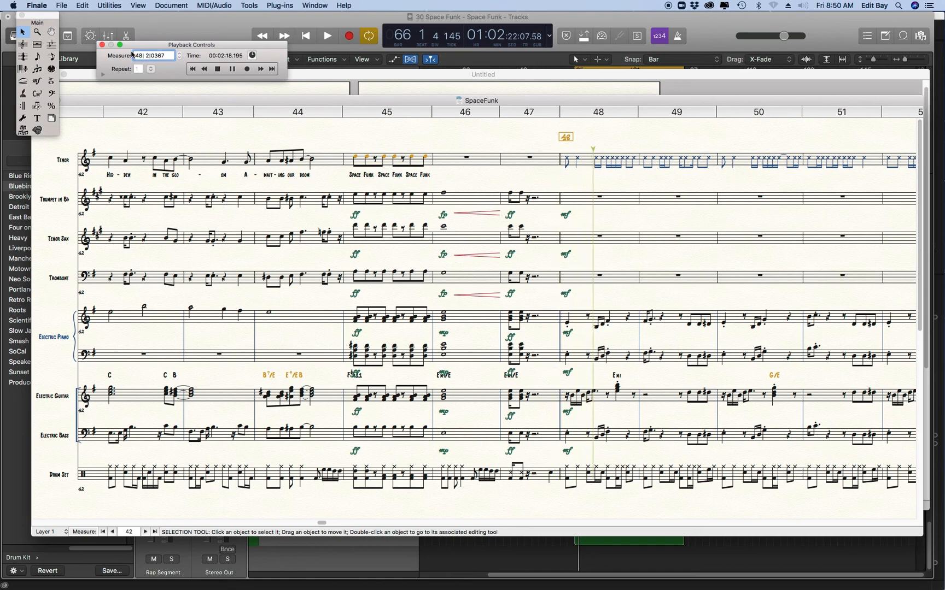
click(217, 69)
click(280, 100)
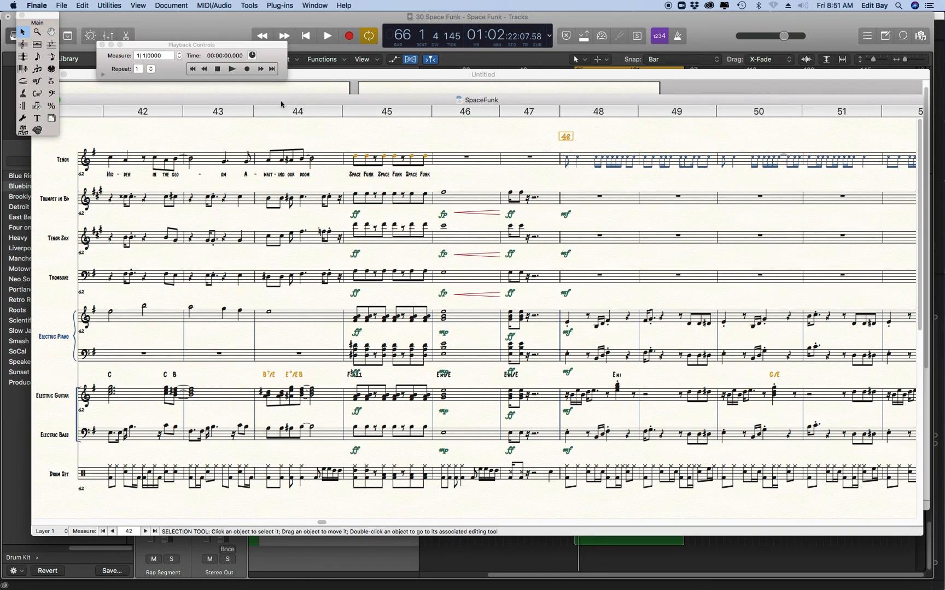
drag(281, 100, 262, 112)
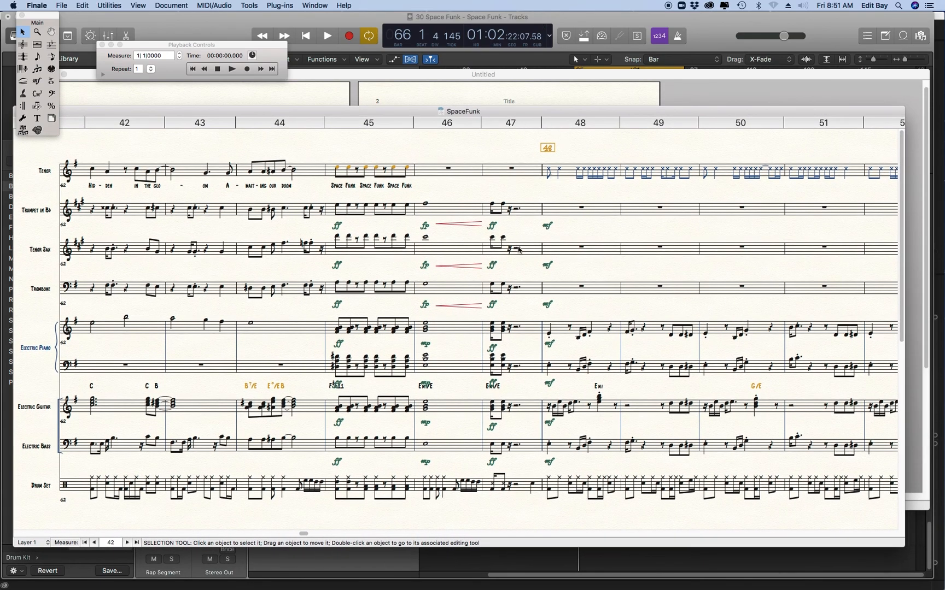
click(127, 543)
click(127, 543)
click(127, 543)
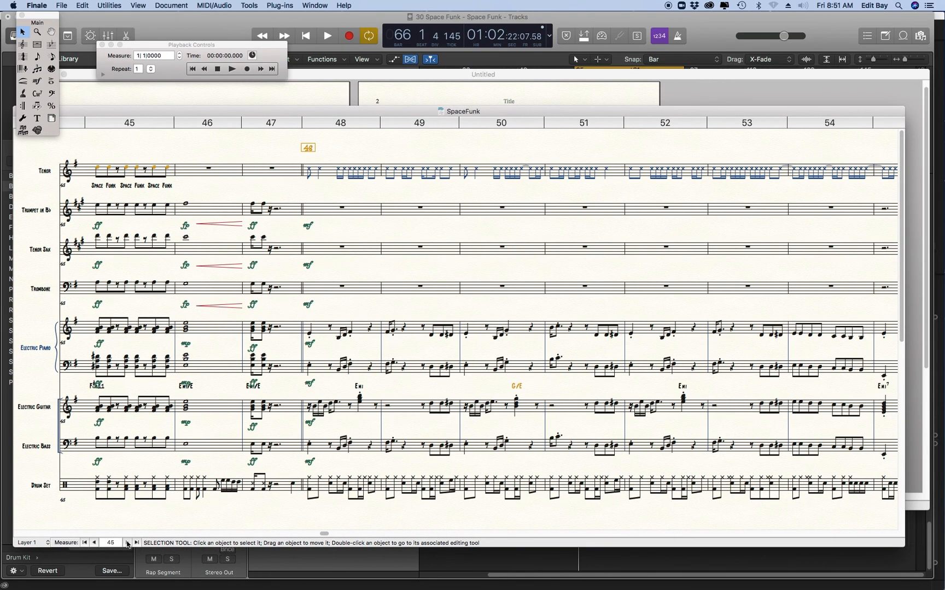
click(127, 543)
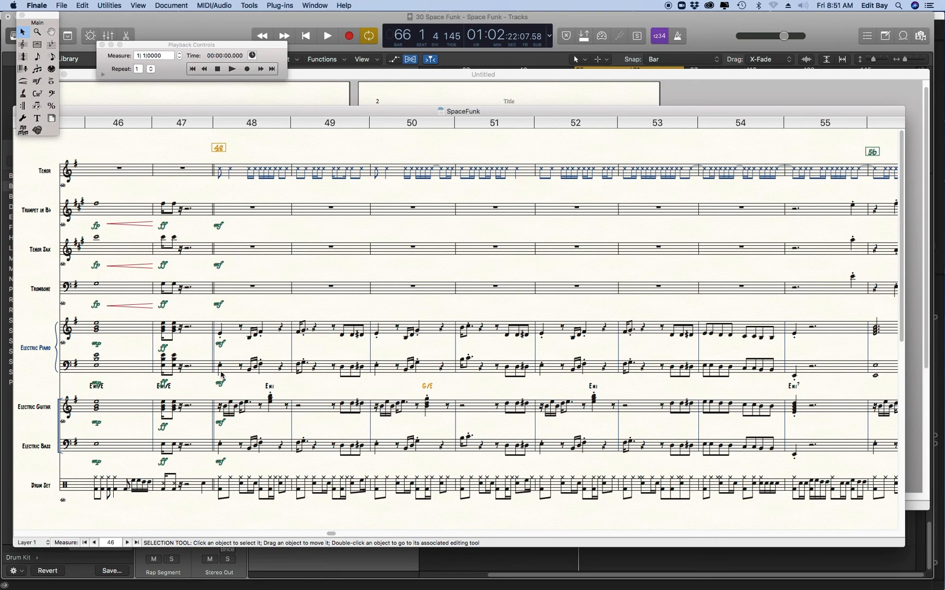
Step: Switch to Logic Pro X, solo the first VOX RAP track, and play it from bar 65 to hear the opening words before stopping
click(710, 35)
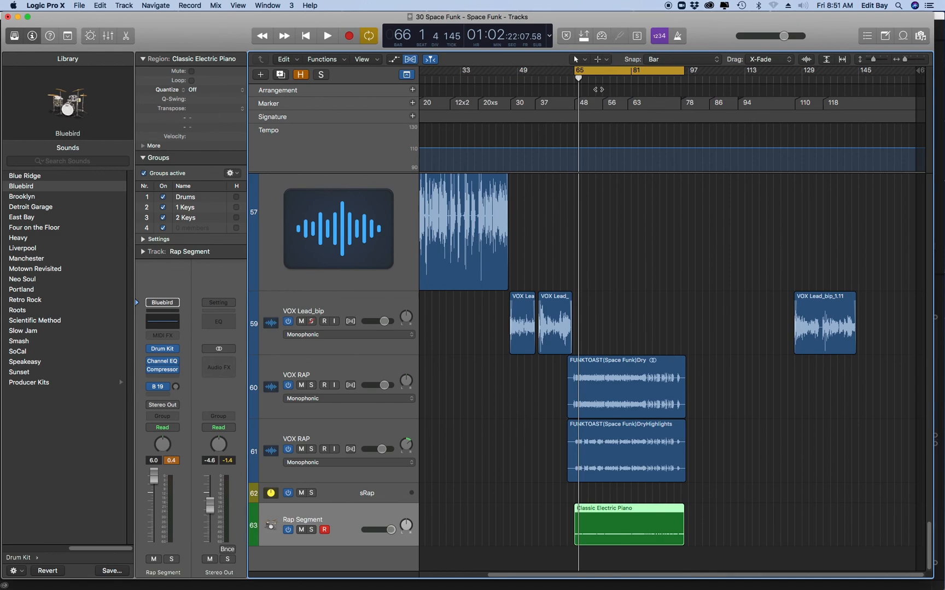
click(312, 385)
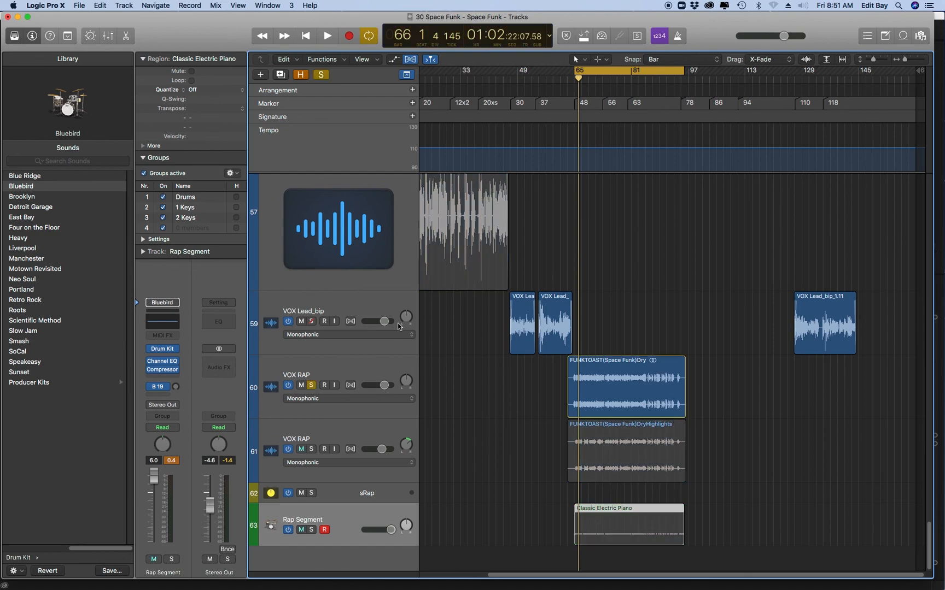
scroll(544, 373, up, 5)
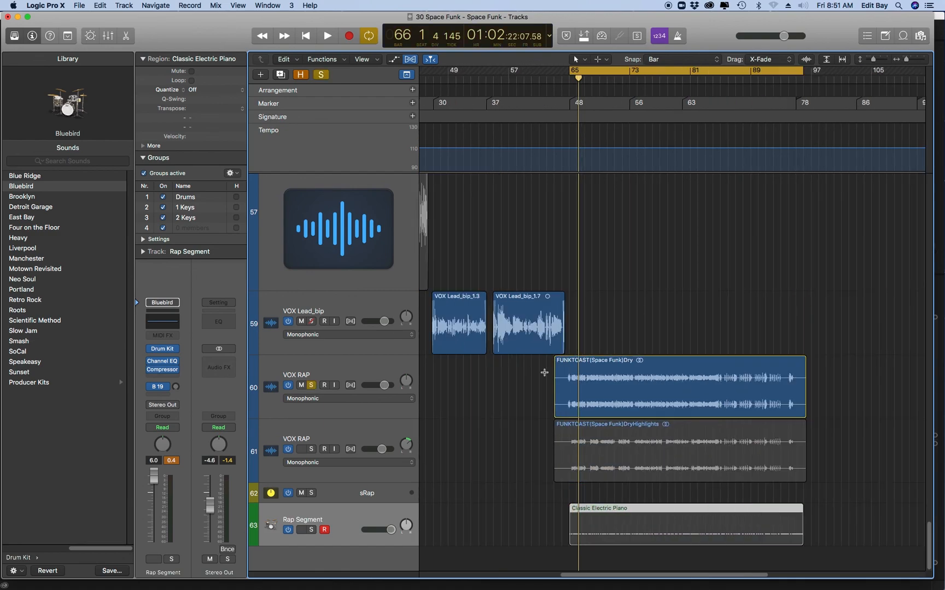
scroll(636, 430, up, 2)
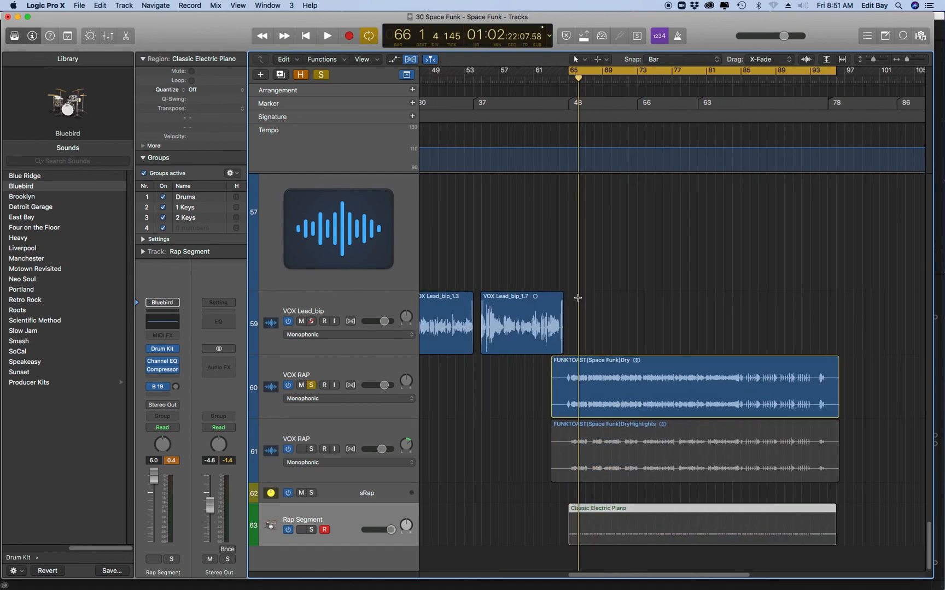
scroll(574, 257, up, 1)
key(space)
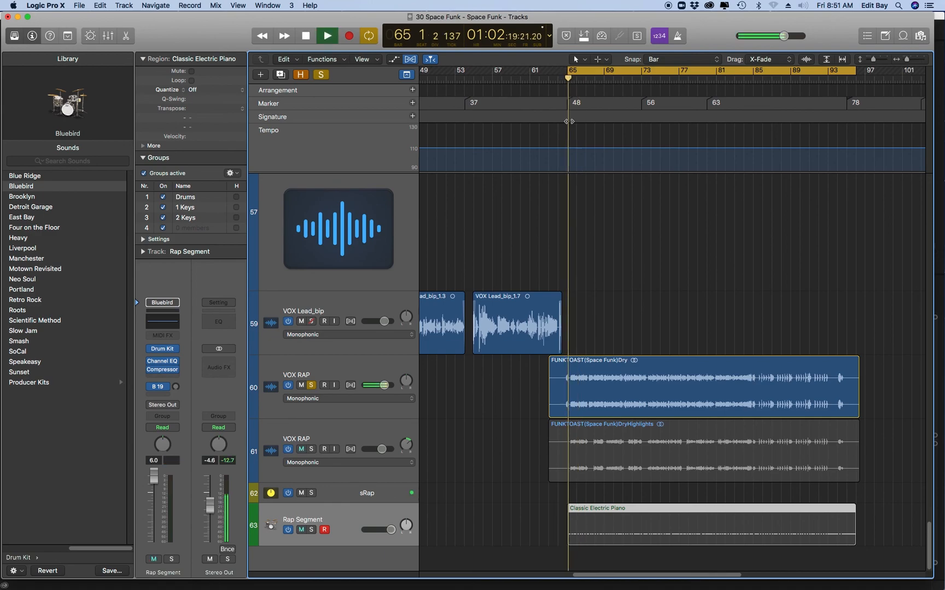
click(307, 36)
Step: Switch to Finale and enter "Space funk, feels a lit-tle more like spacejunk" as Layer 4 lyrics under the Tenor staff from measure 48
key(super+Tab)
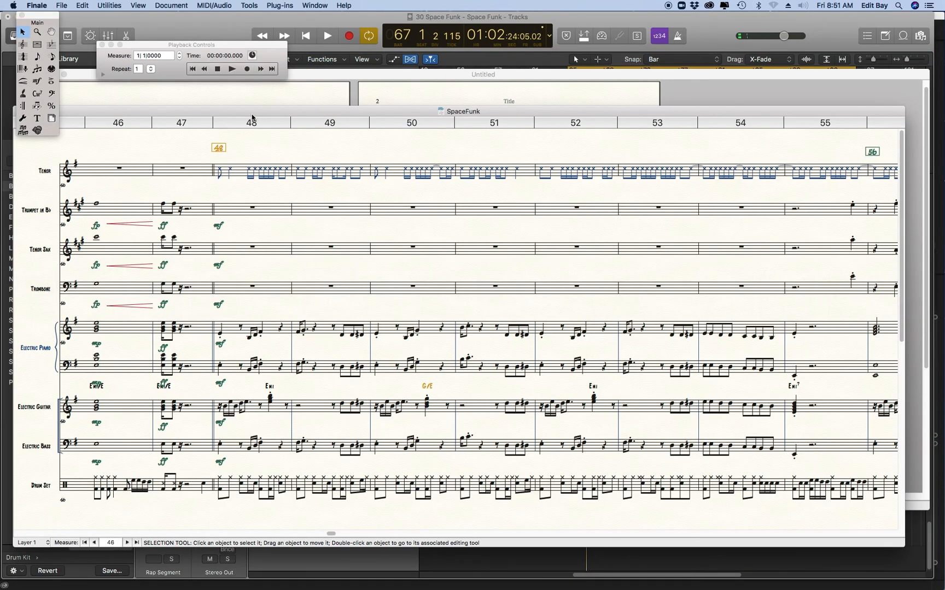
click(23, 93)
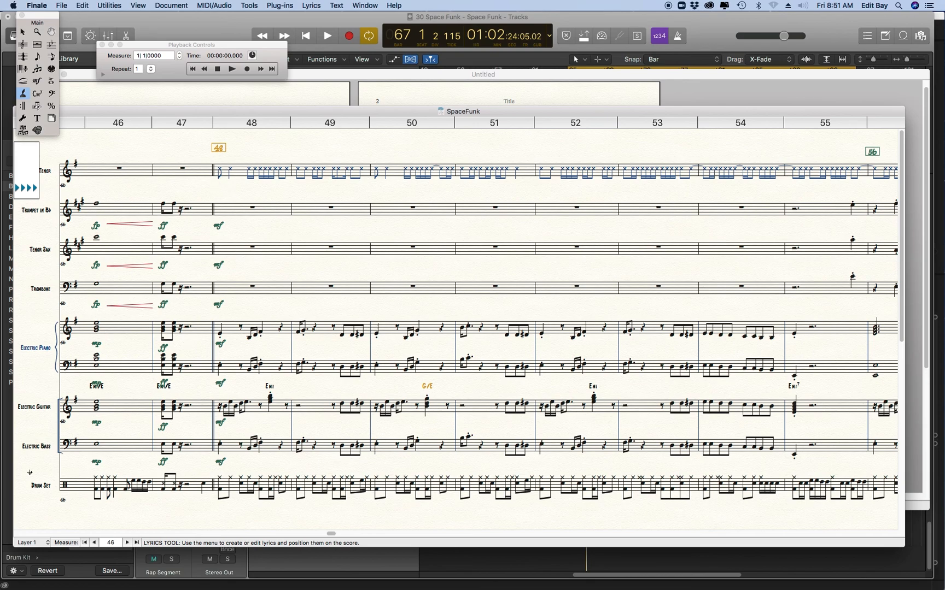
click(46, 543)
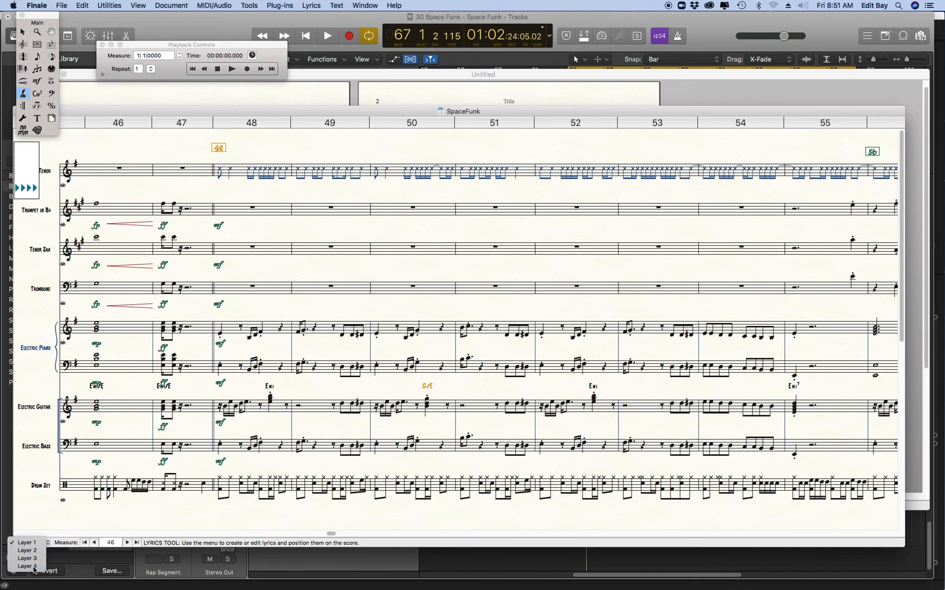
click(33, 568)
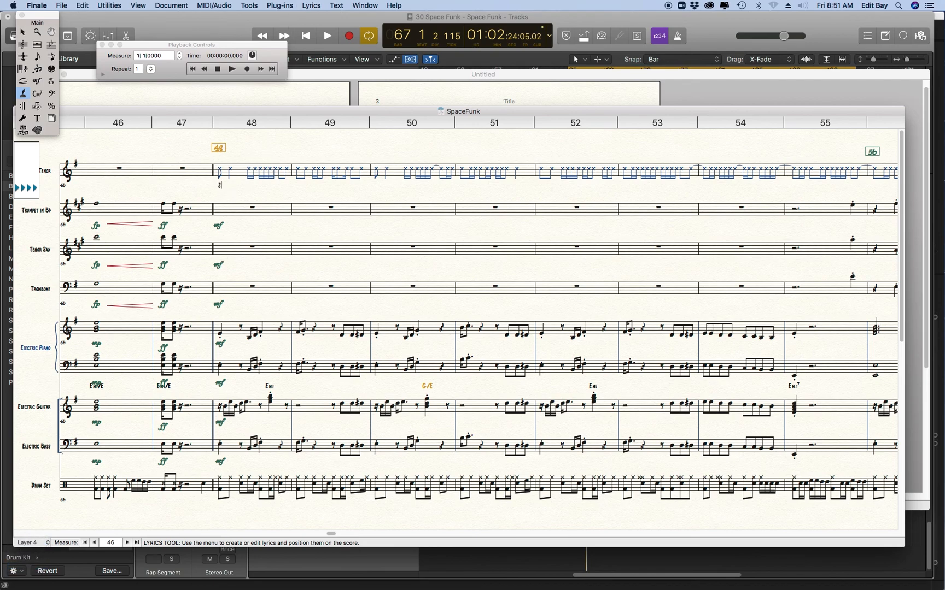
text(e funk, feel)
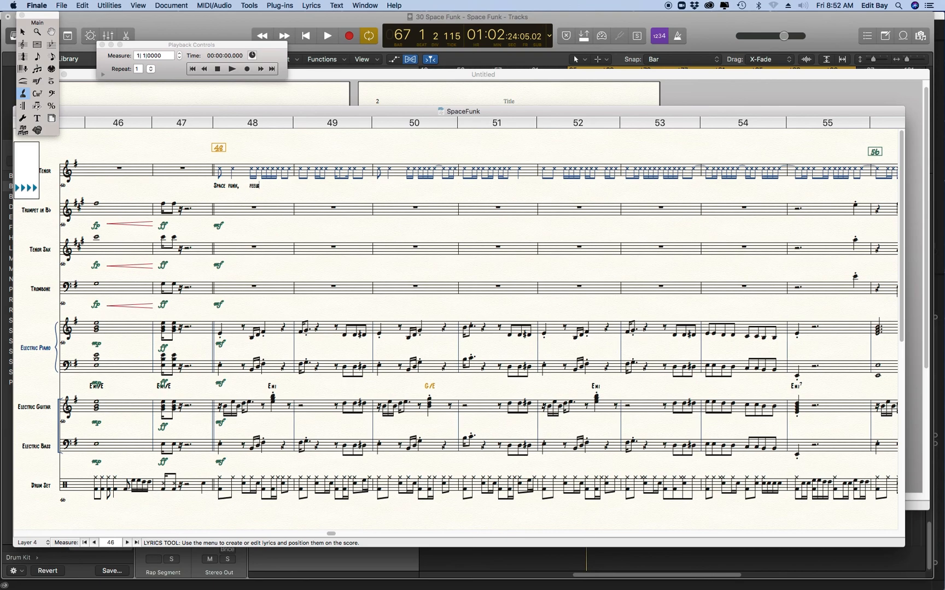
text(s a lit)
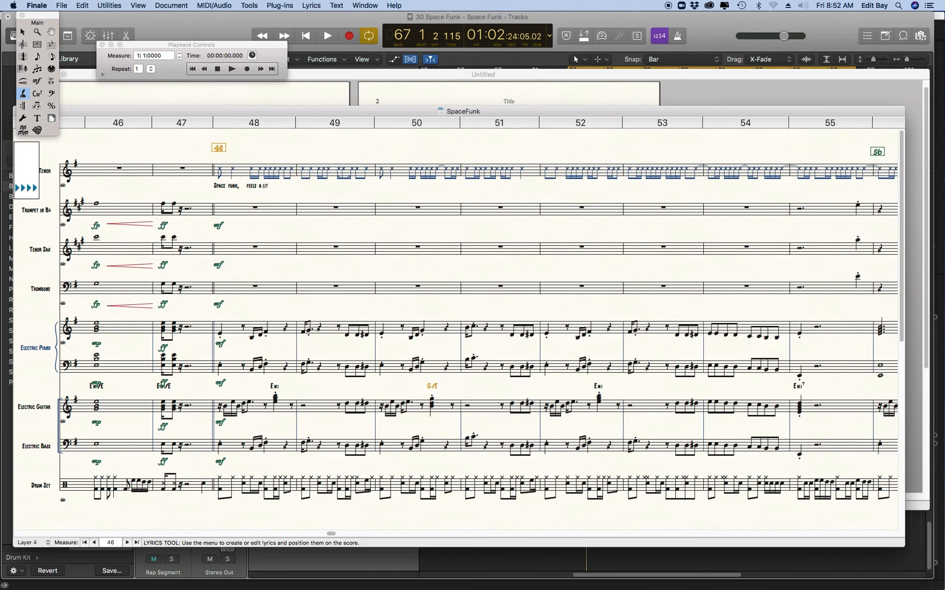
text(-tle more)
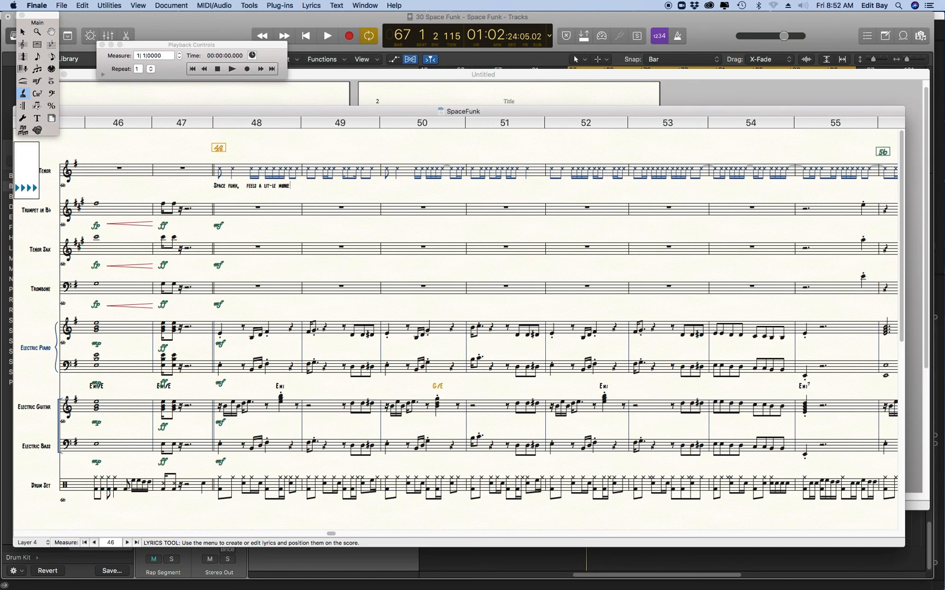
text( like spacefun)
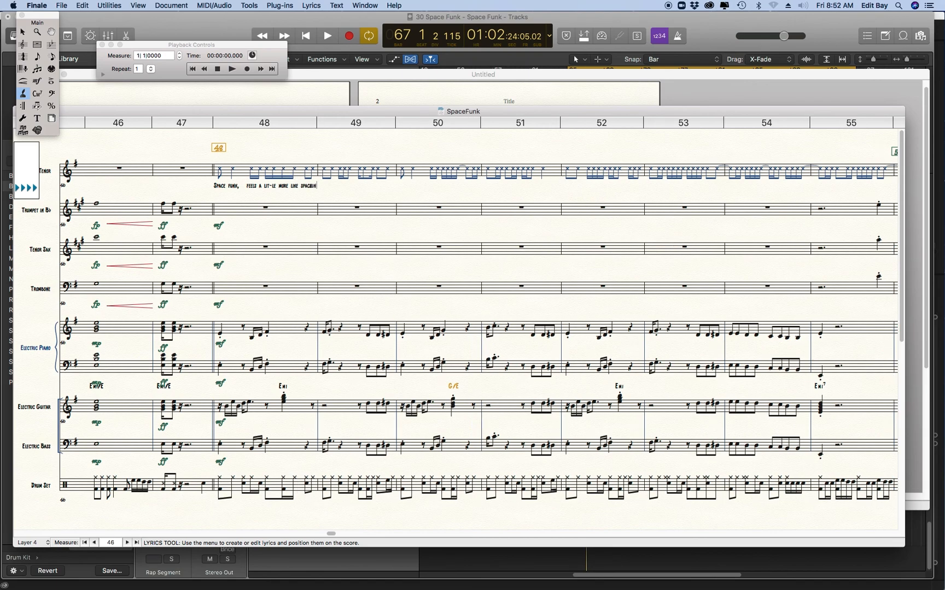
text(k)
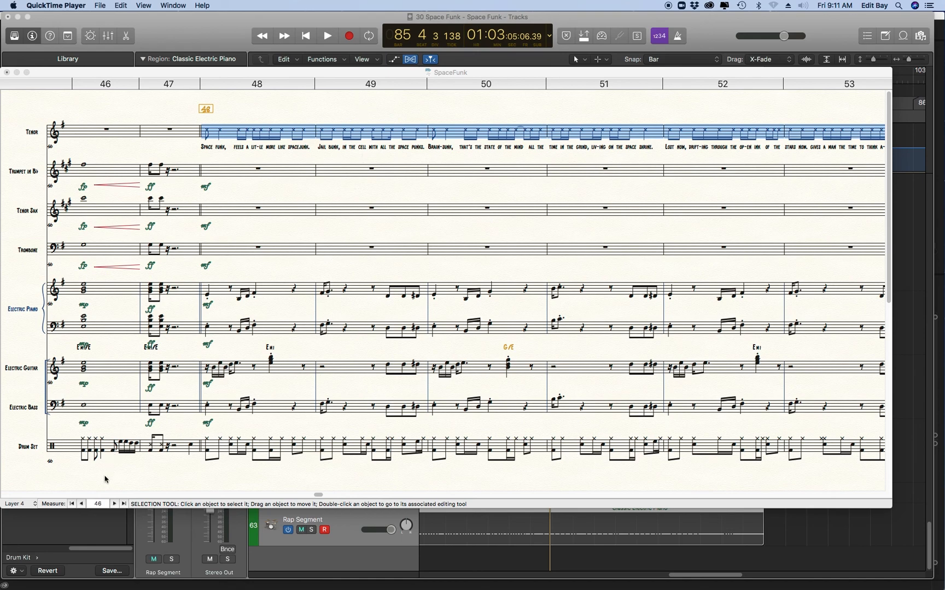
Step: Examine the completed rap lyrics and their alignment with the Tenor X-notes from measure 48 through measure 58
click(114, 505)
double_click(114, 504)
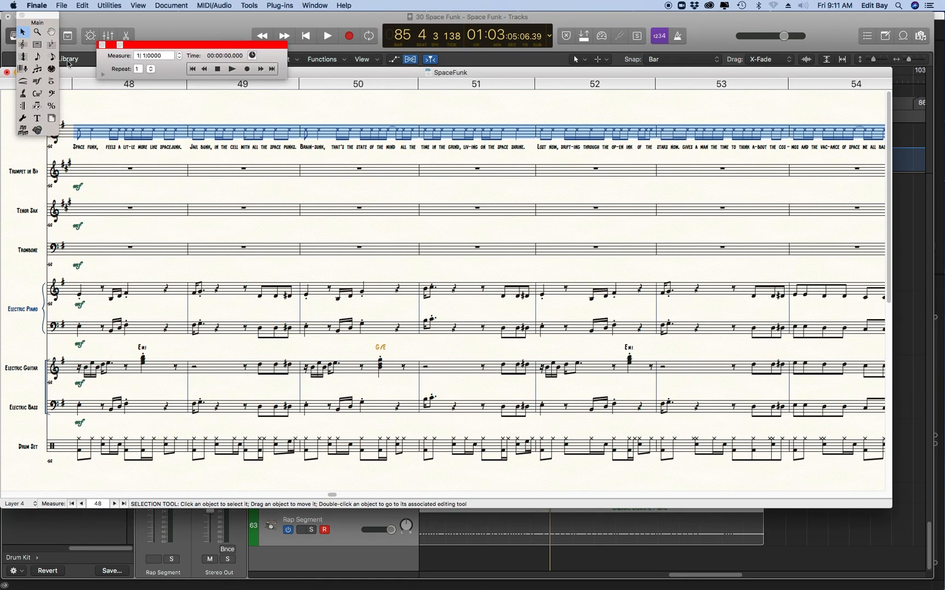
click(220, 128)
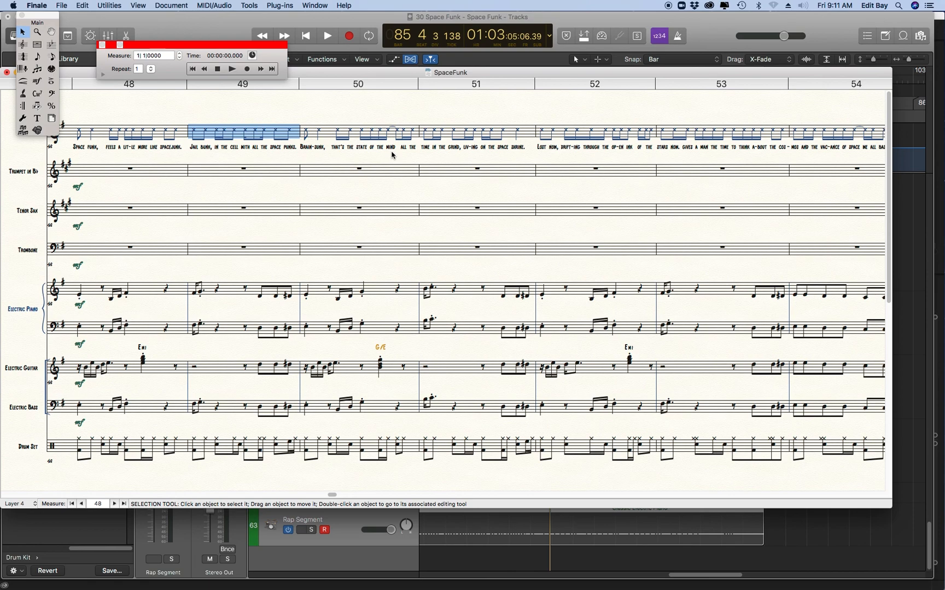
click(114, 504)
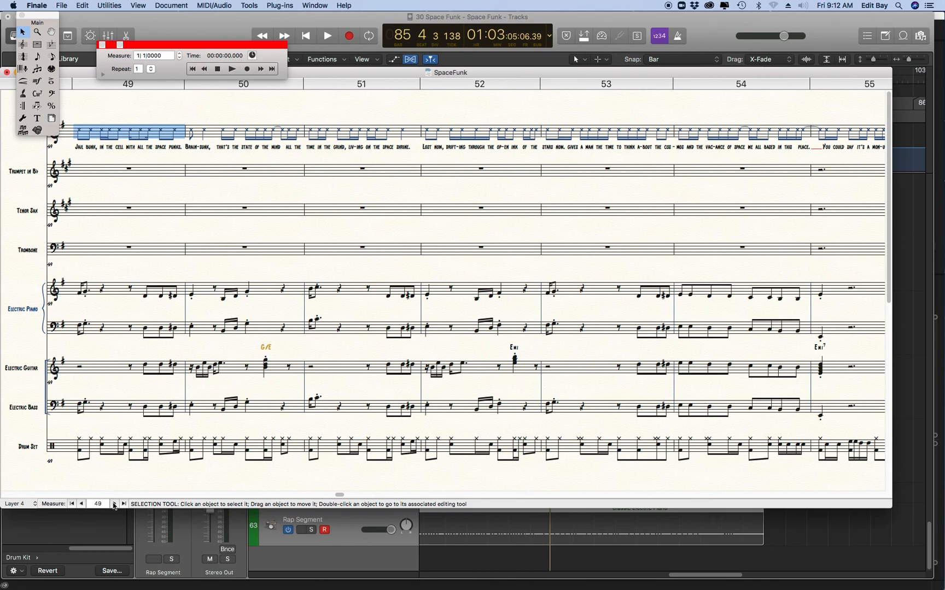
click(114, 505)
click(115, 504)
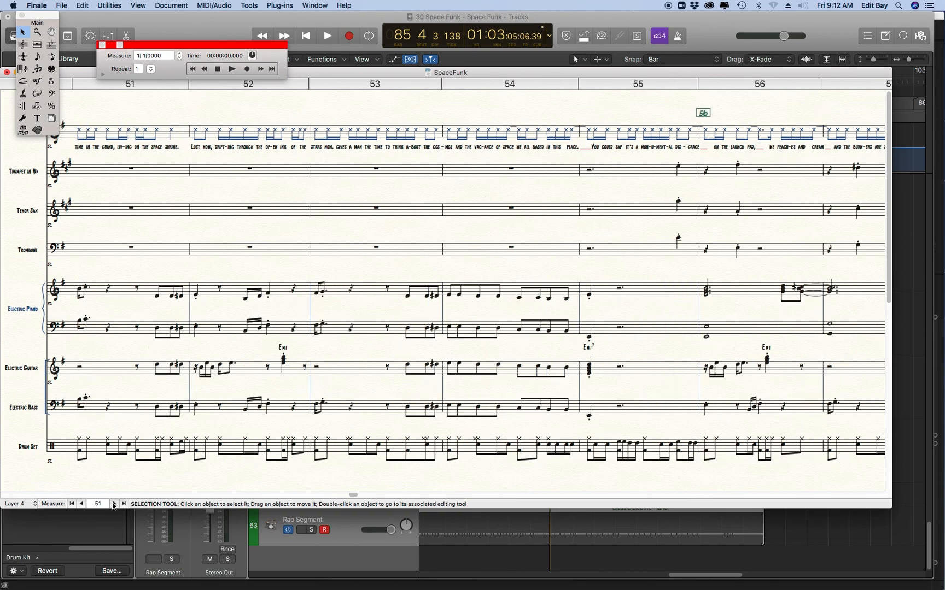
click(114, 504)
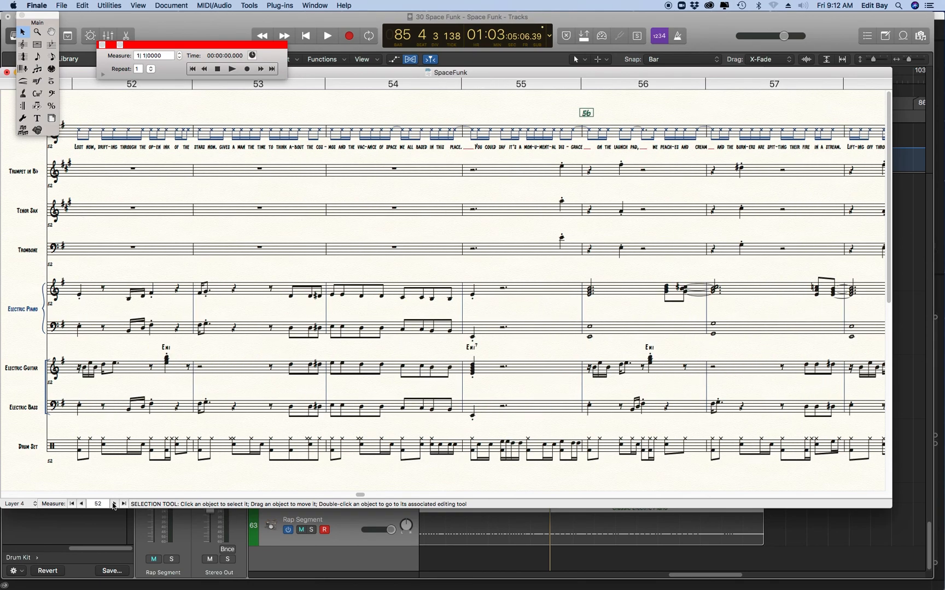
click(114, 504)
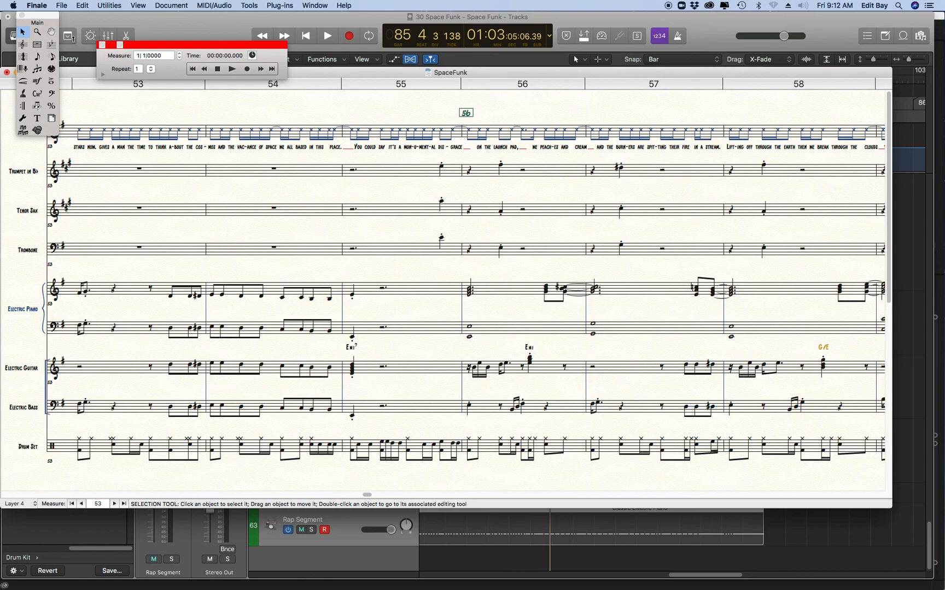
Step: With Simple Entry, erase the surplus note in the middle of Tenor measure 54 and make the note on "space" an eighth note
click(37, 57)
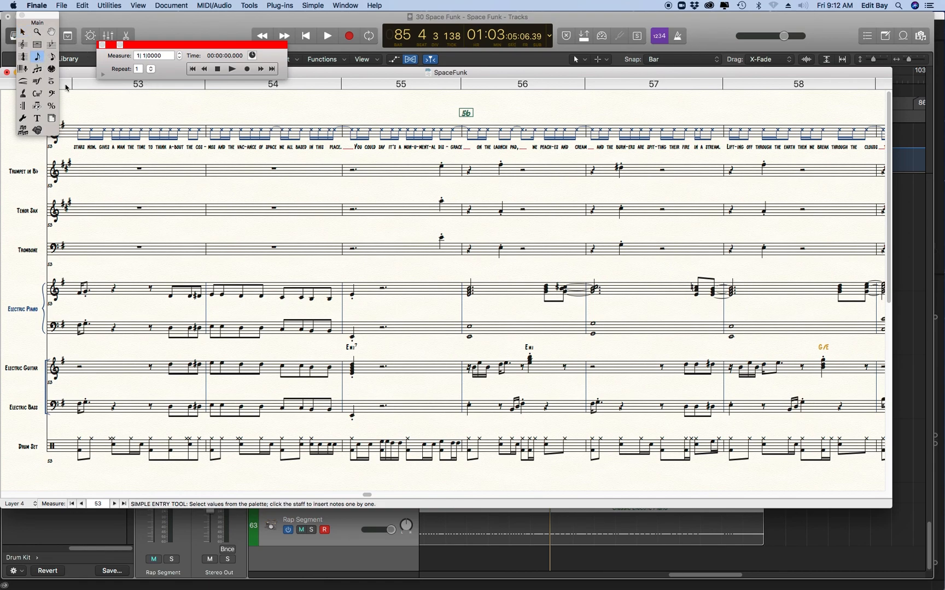
drag(459, 1, 342, 16)
click(317, 34)
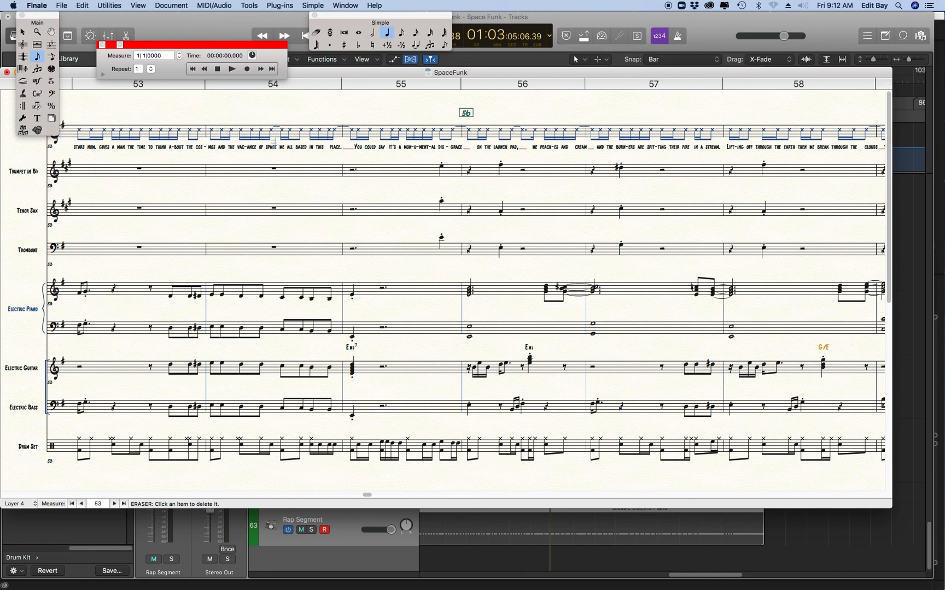
click(316, 33)
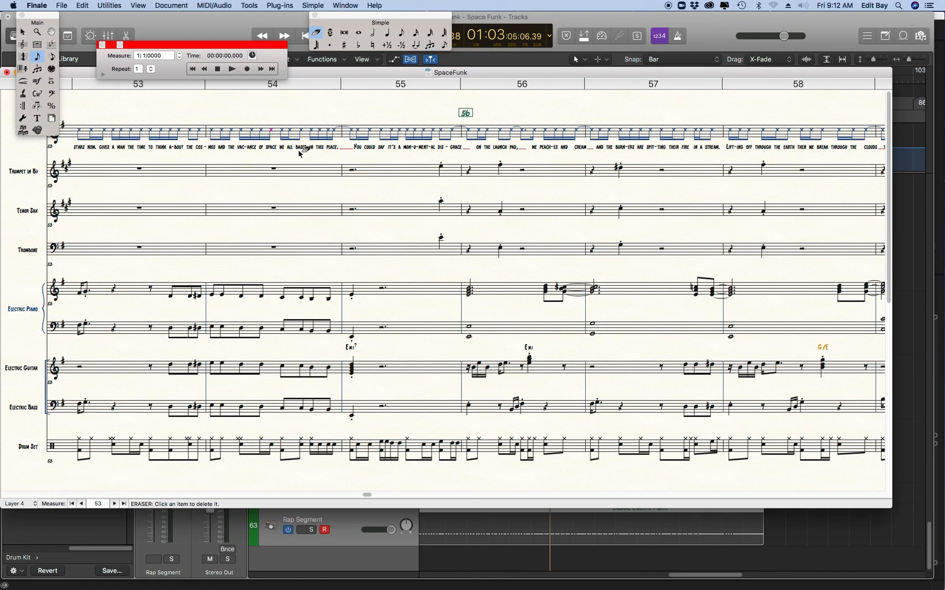
click(401, 34)
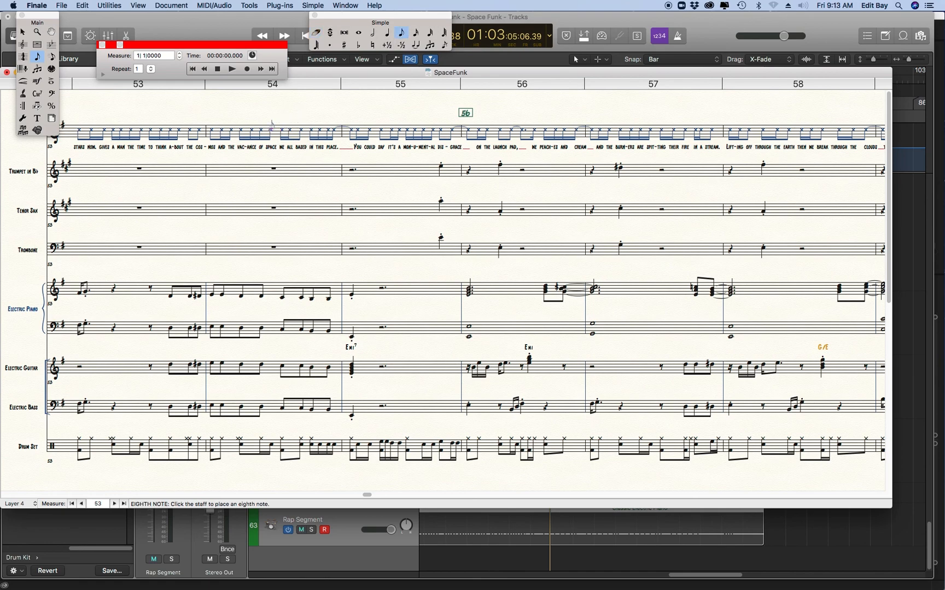
click(271, 129)
Step: Make the Tenor note on "place" at the end of measure 54 an eighth note, erasing the surplus note
click(317, 34)
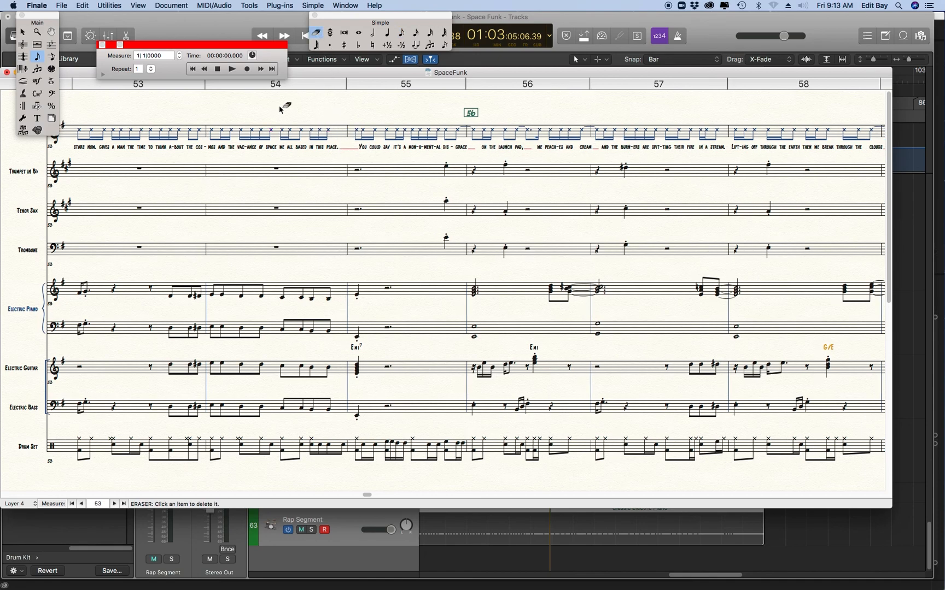
click(401, 33)
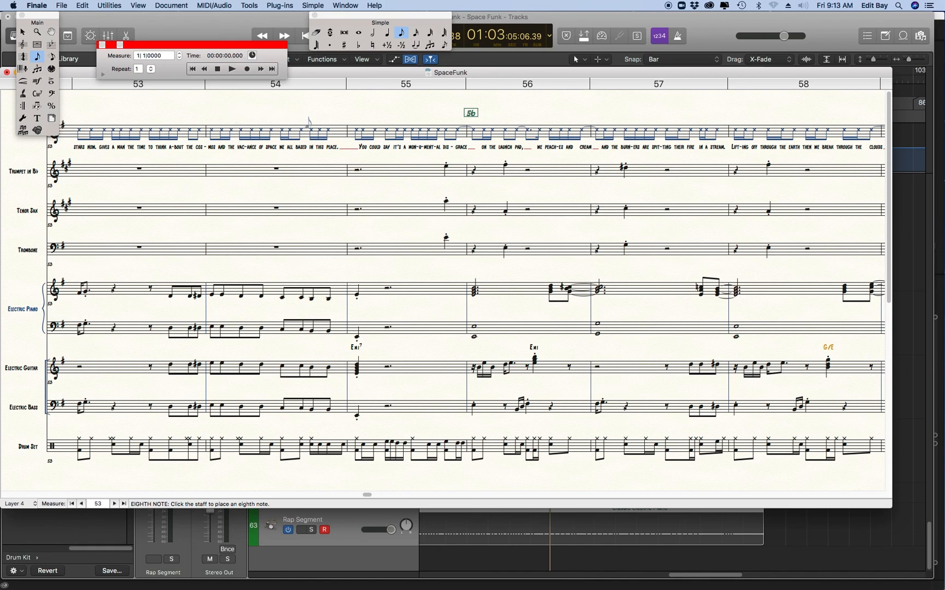
click(329, 125)
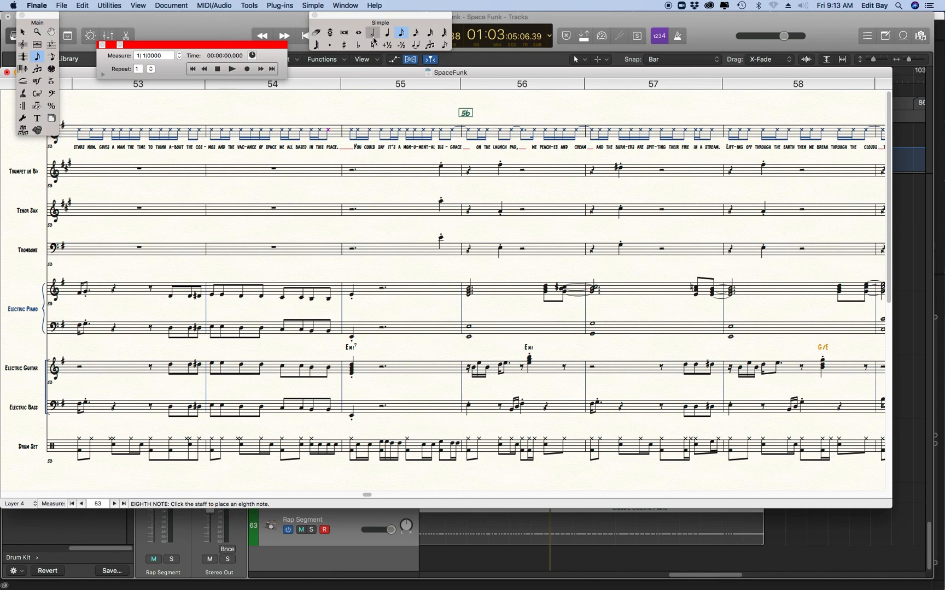
Step: Put a sixteenth rest at the start of Tenor measure 55 and an eighth rest at the start of measure 56
click(415, 33)
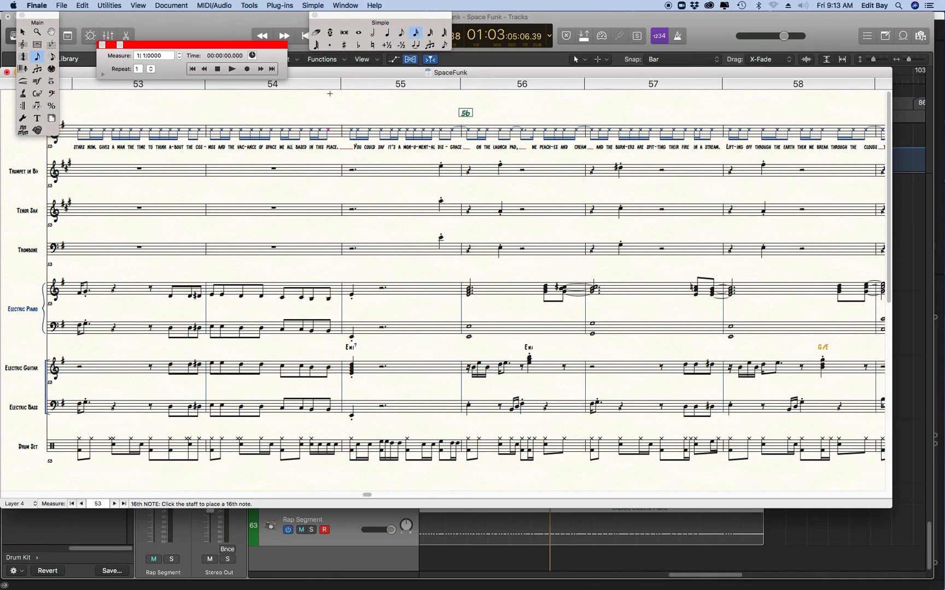
click(352, 132)
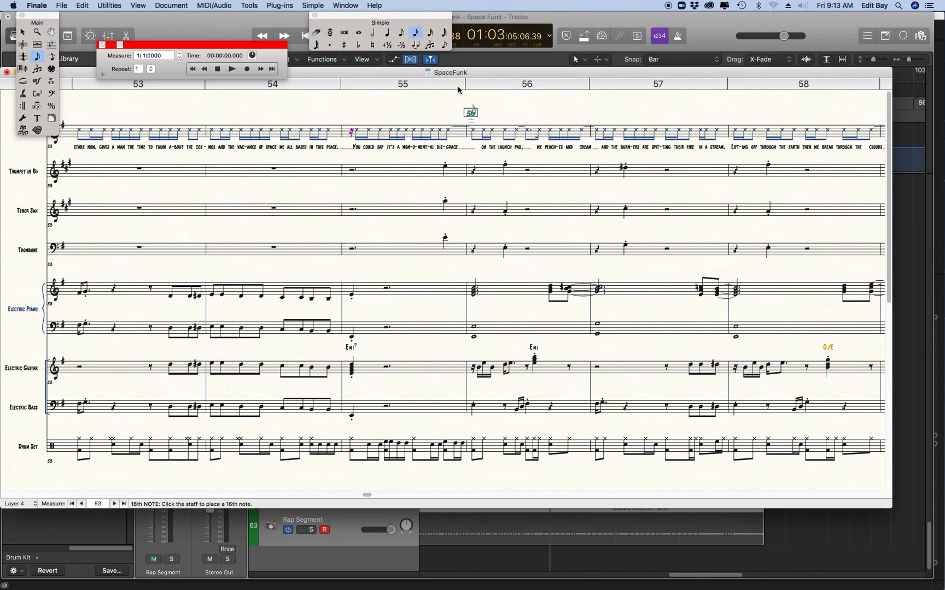
key(5)
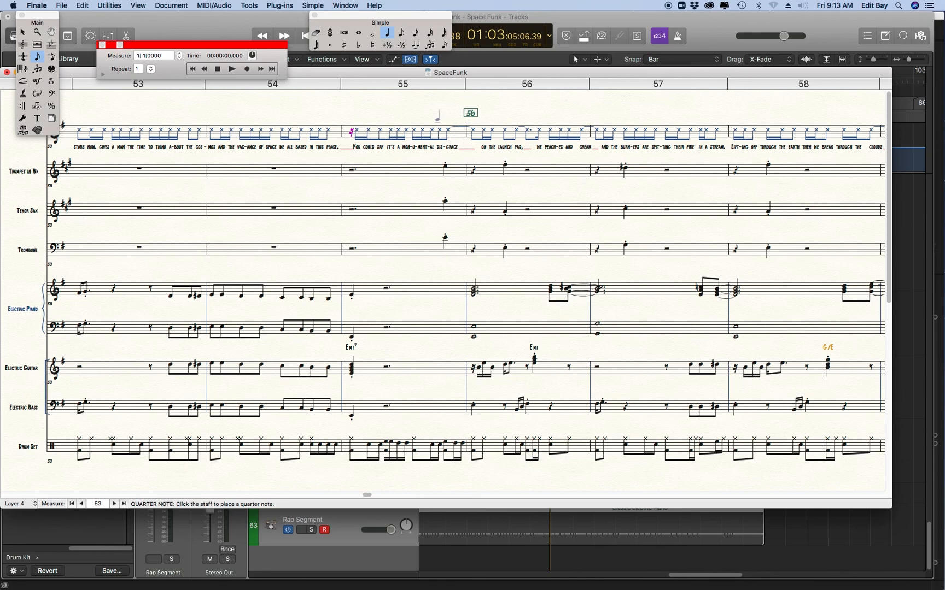
key(4)
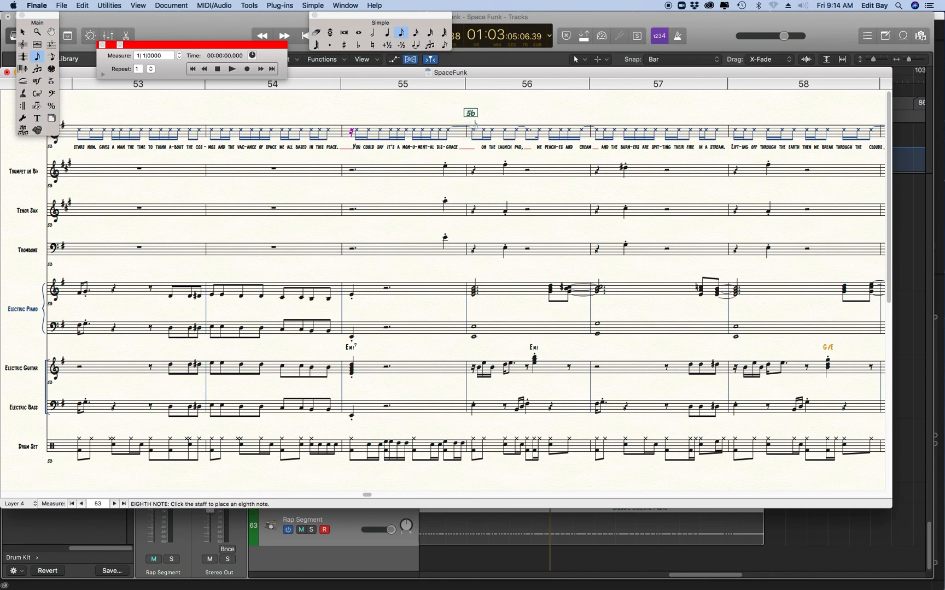
click(474, 129)
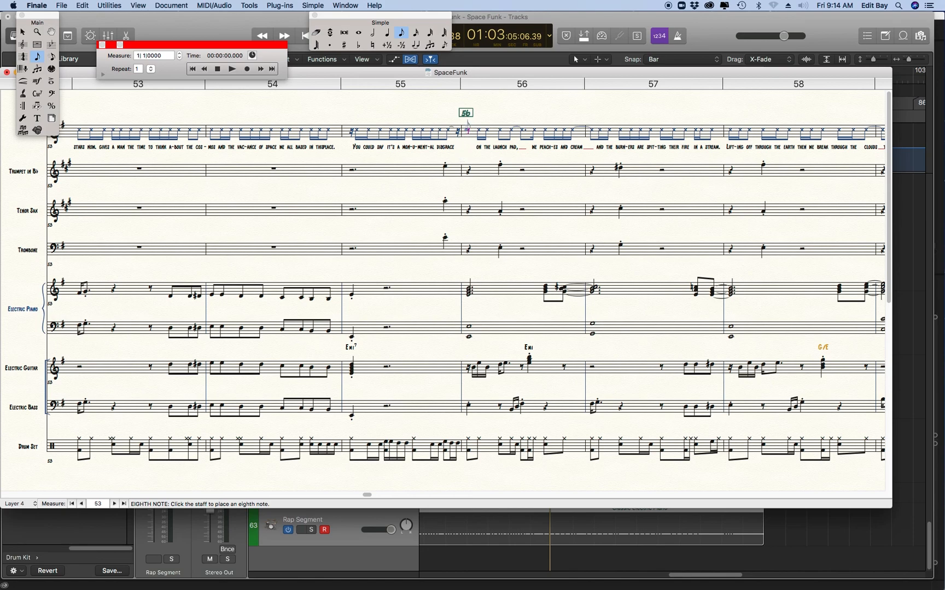
Step: Try a sixteenth note in place of the rest at the end of Tenor measure 55, and undo it
key(alt+super+3)
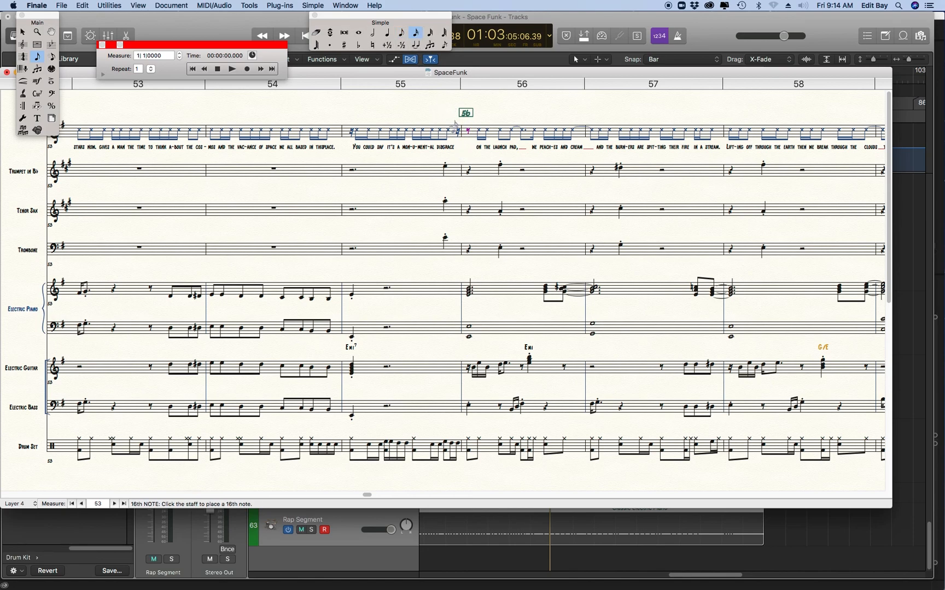
click(459, 135)
click(322, 31)
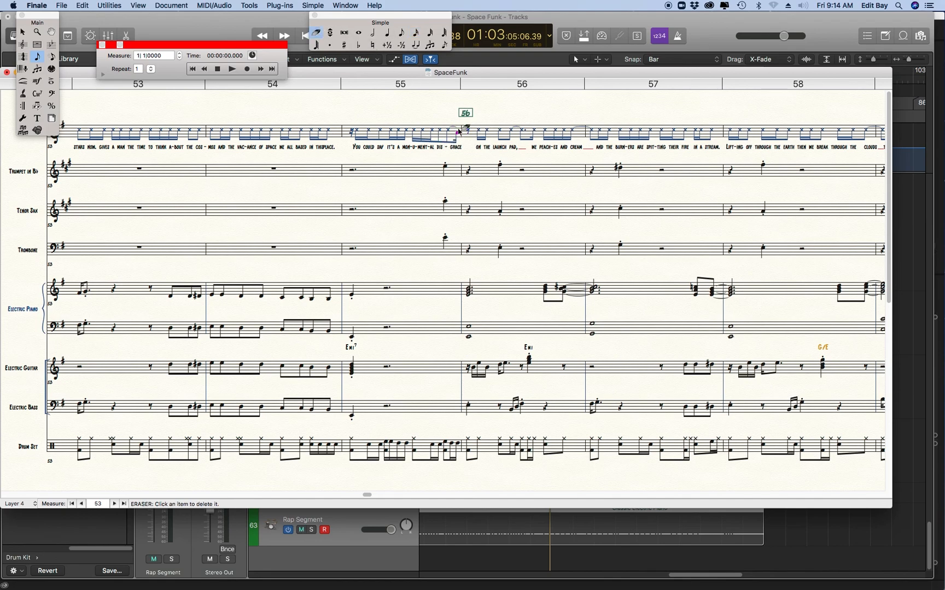
key(super+z)
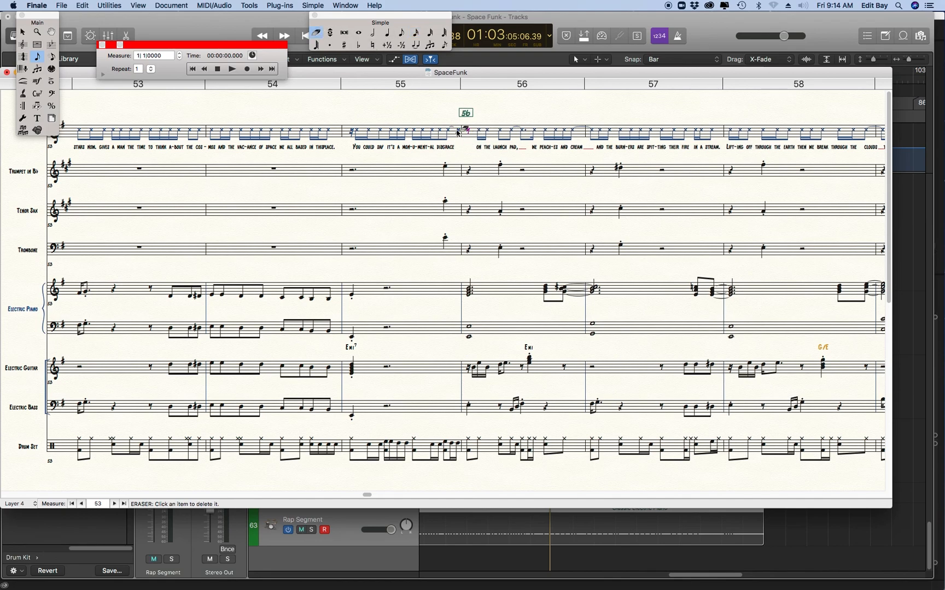
Step: Erase the surplus item at the end of Tenor measure 55 and make the last note of "disgrace" an eighth note
click(458, 133)
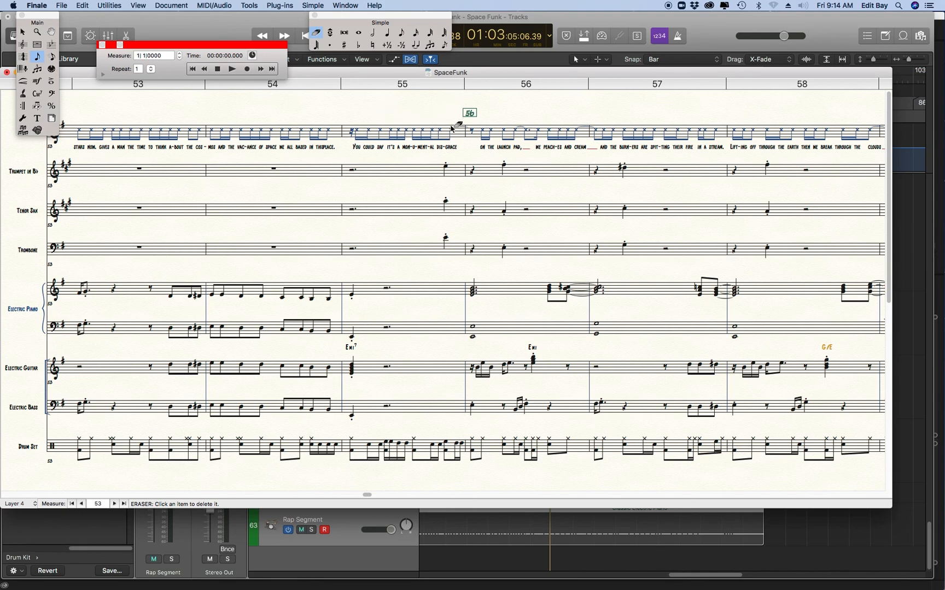
click(400, 35)
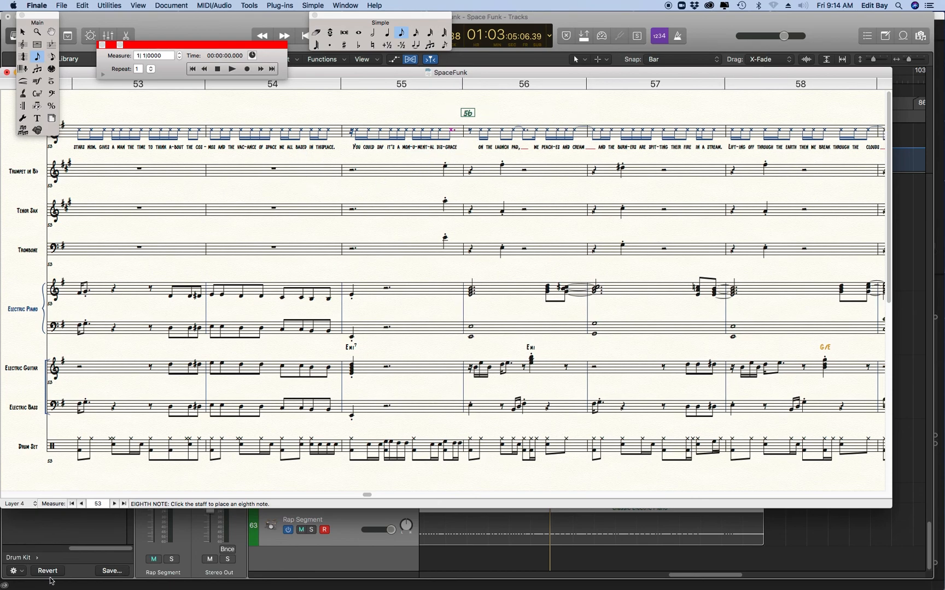
Step: Review the Tenor staff's rap rhythm and lyrics from measure 45 through the end of the vocal at measure 78
click(81, 504)
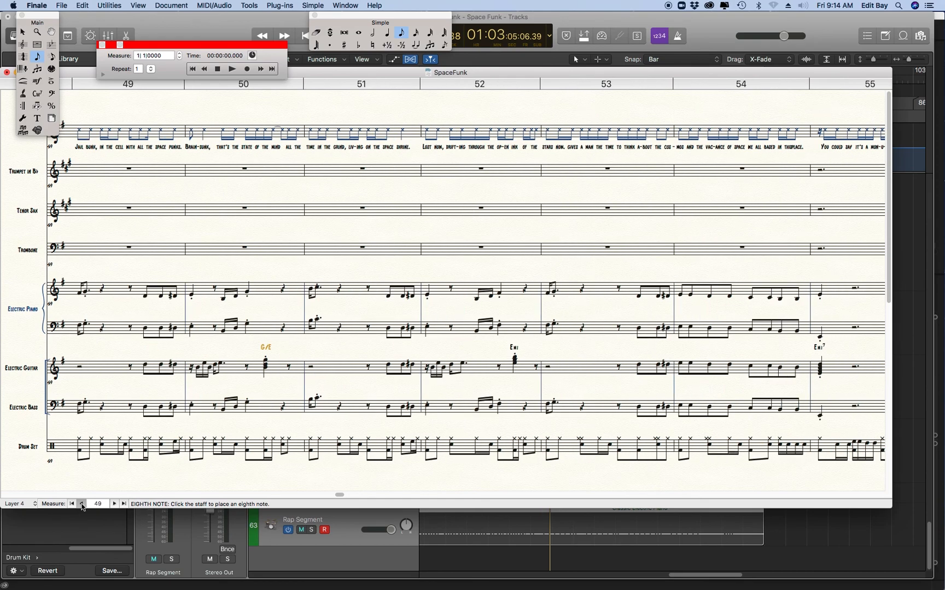
click(81, 504)
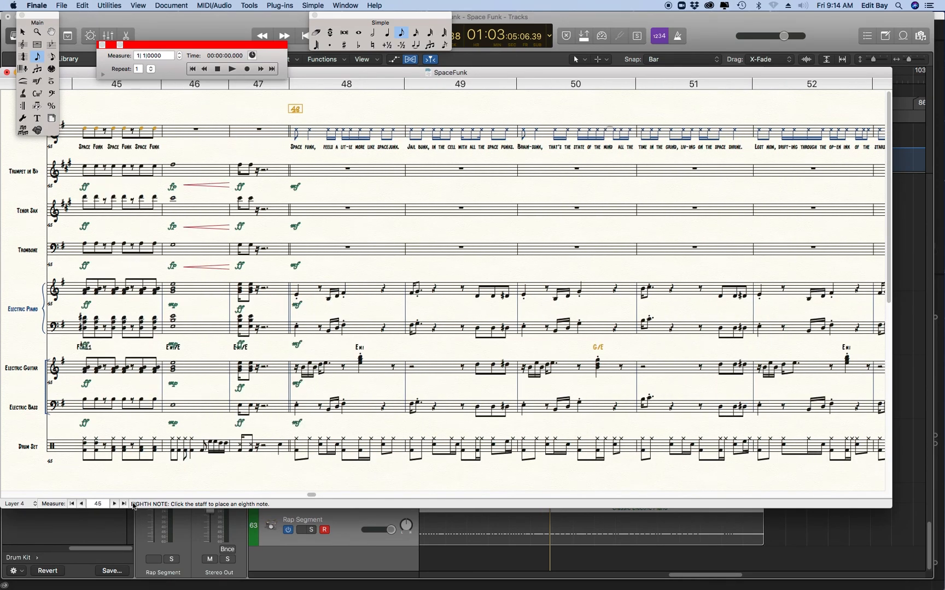
click(114, 504)
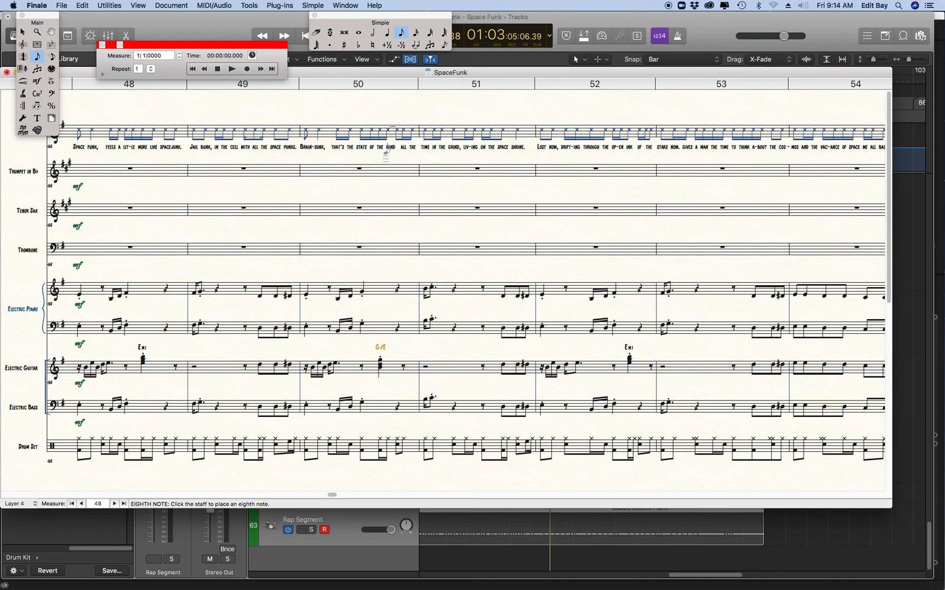
click(116, 504)
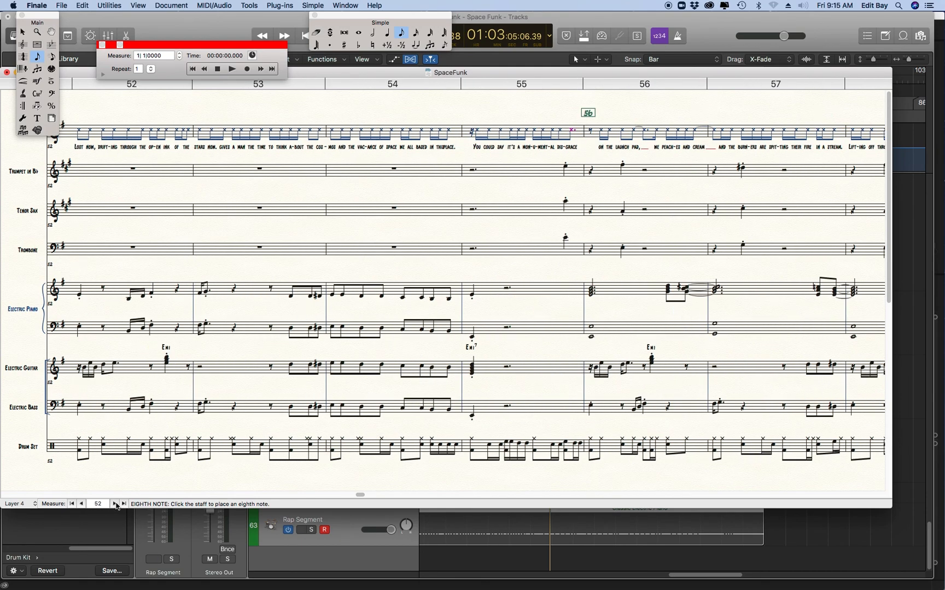
click(116, 504)
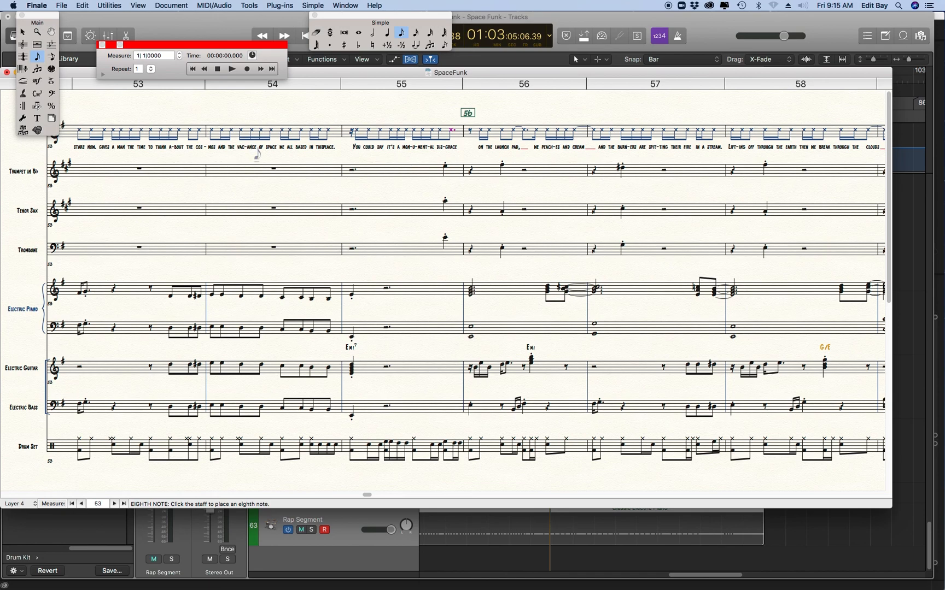
click(114, 504)
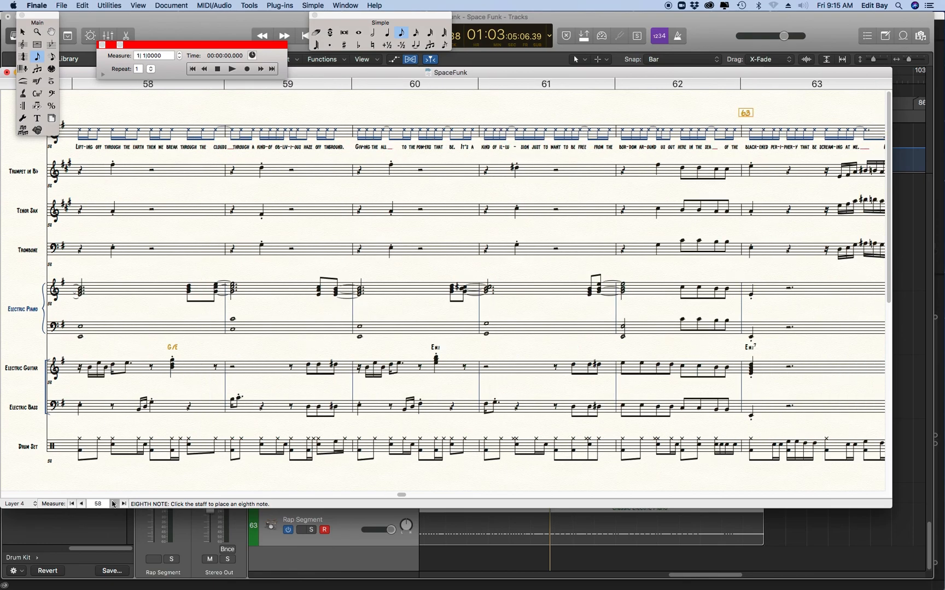
click(114, 504)
click(114, 504)
click(114, 504)
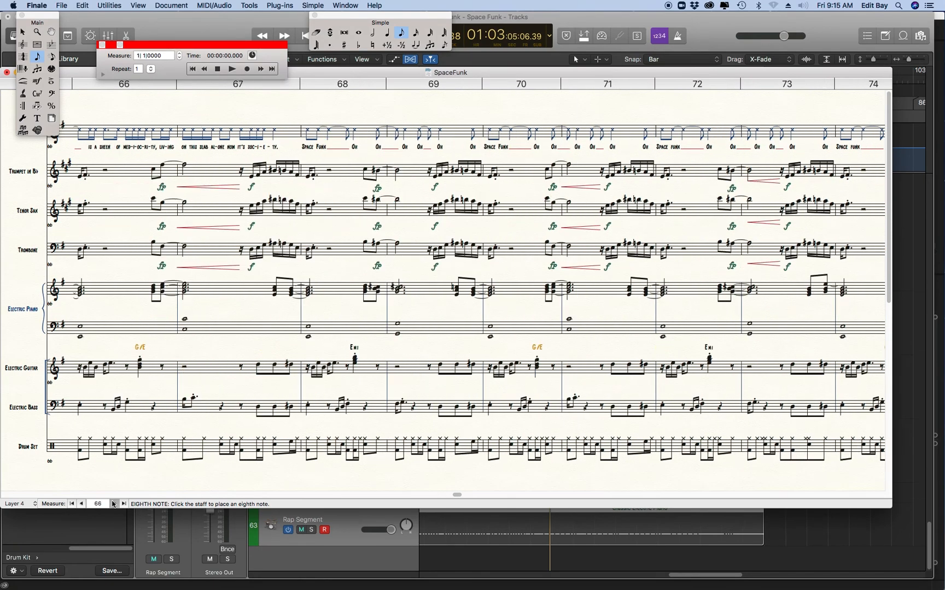
click(114, 504)
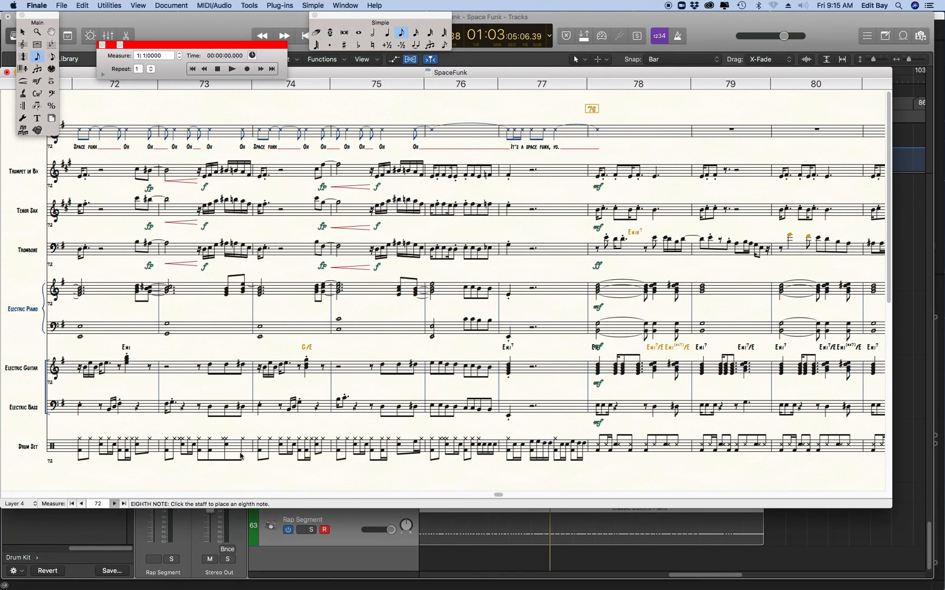
scroll(240, 457, right, 15)
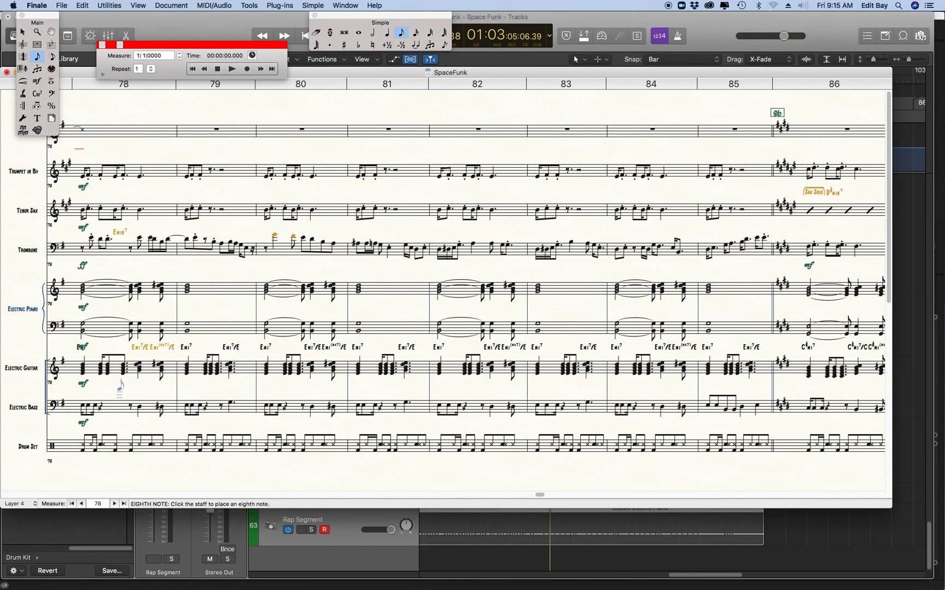
Step: Clear the leftover tied note from Tenor measure 78 and clean up the final note on "yo" in measure 77
click(81, 504)
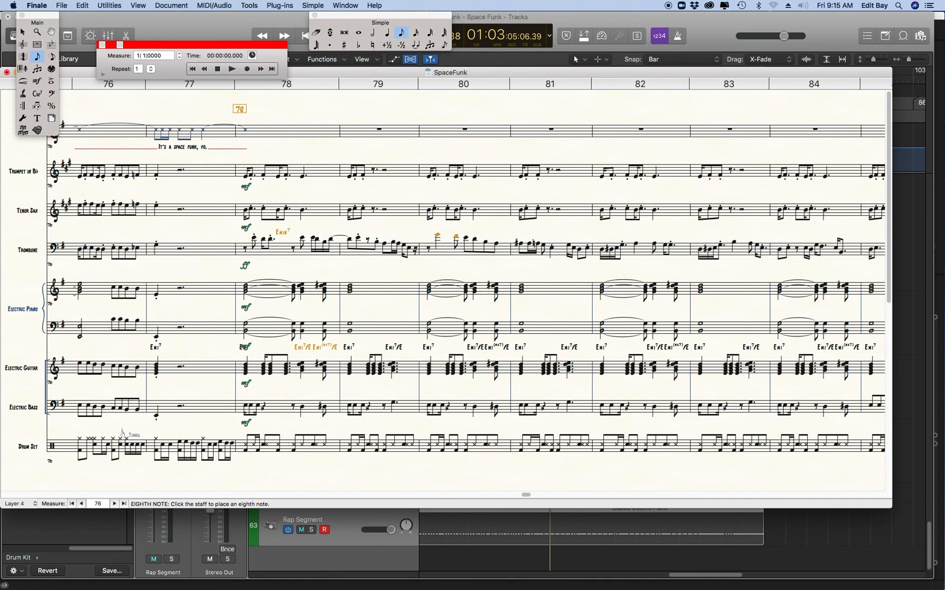
click(22, 31)
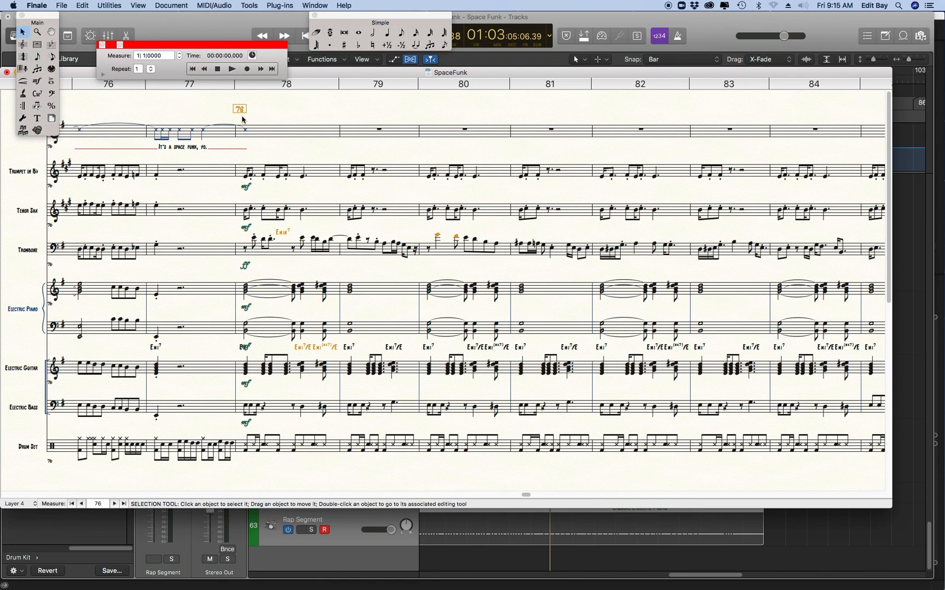
click(268, 140)
key(Delete)
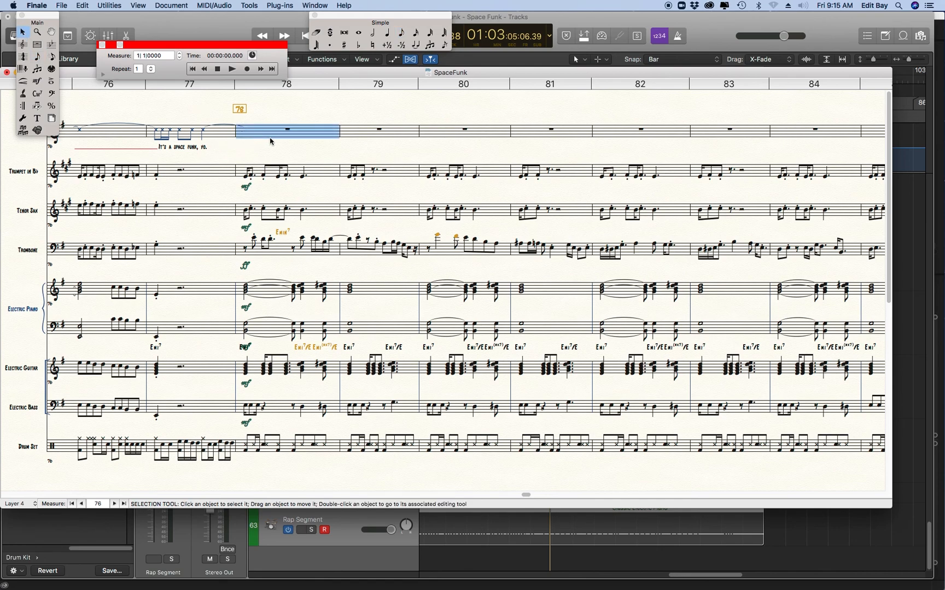
click(316, 33)
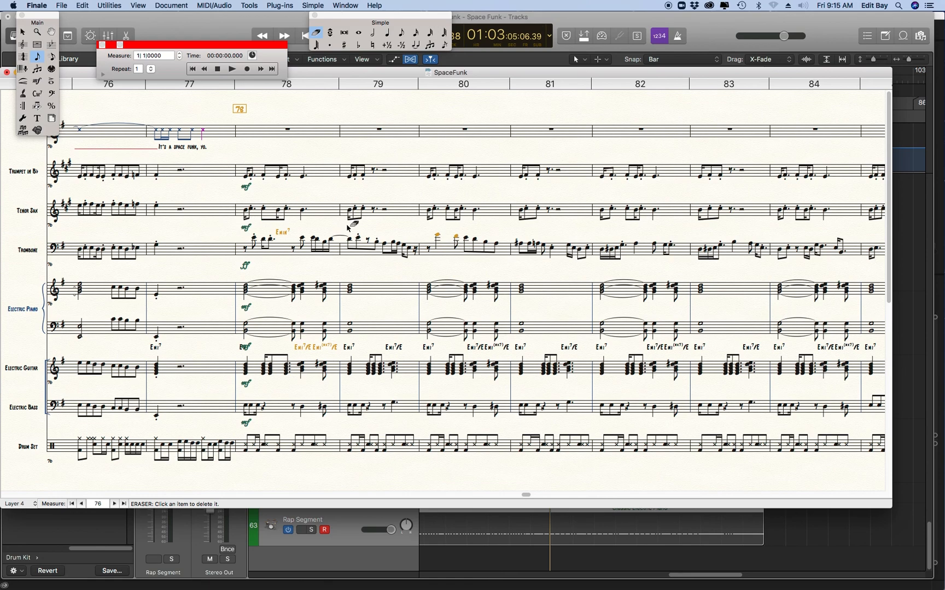
Step: Look back through the Tenor staff from measure 76 to measure 61, checking for tied rhythms that need cleaning up
click(82, 504)
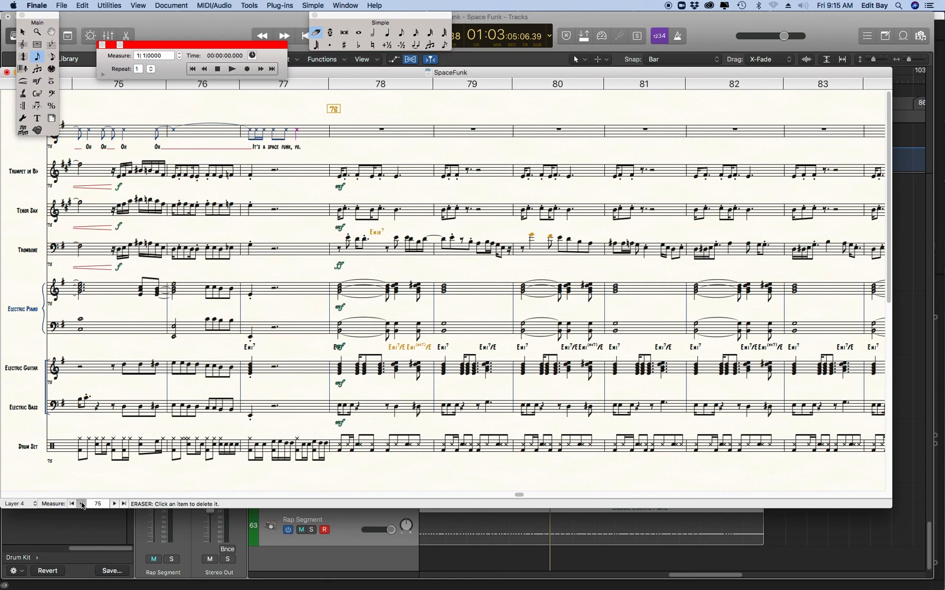
click(82, 503)
click(82, 504)
click(82, 504)
click(82, 503)
click(82, 503)
click(82, 503)
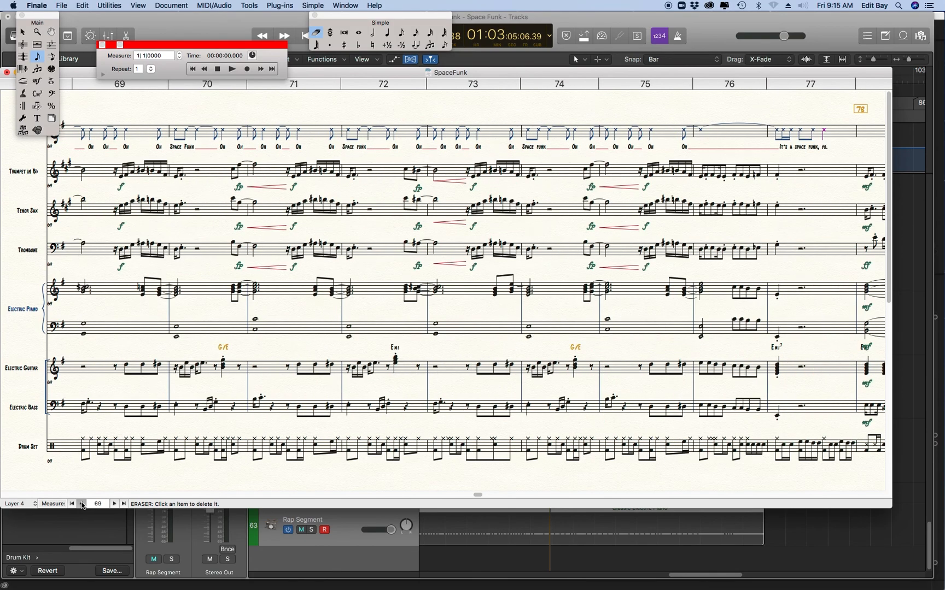
click(82, 504)
click(82, 503)
click(82, 504)
click(82, 504)
click(82, 503)
click(82, 504)
click(82, 504)
click(82, 504)
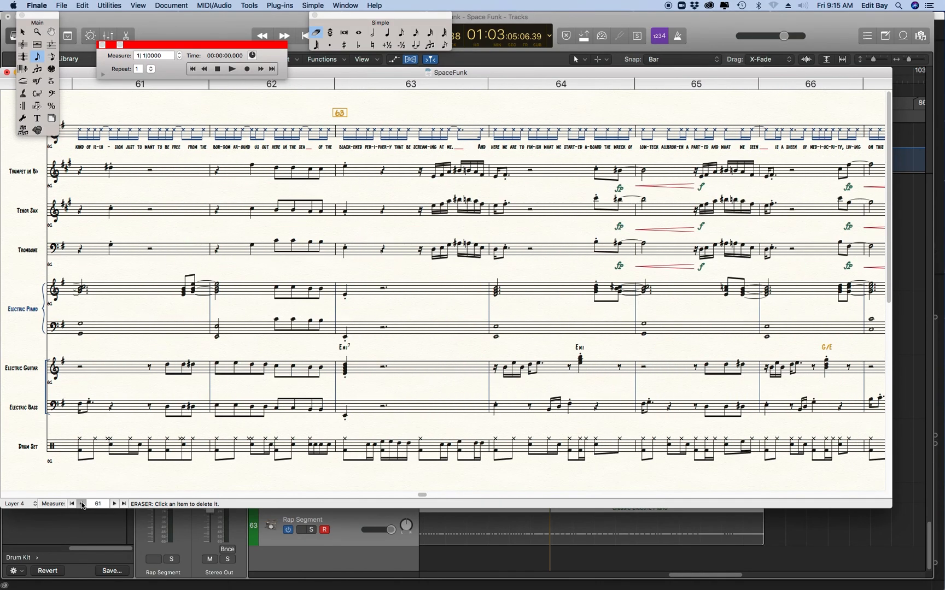